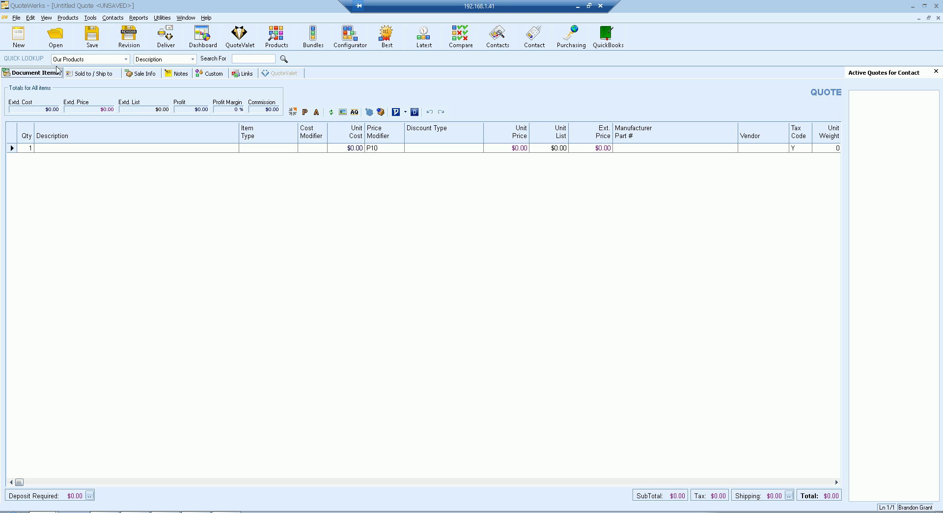
Review the list of configured sources in the Product Data Source Setup window and close it
{"action": "left_click", "coordinate": [69, 19]}
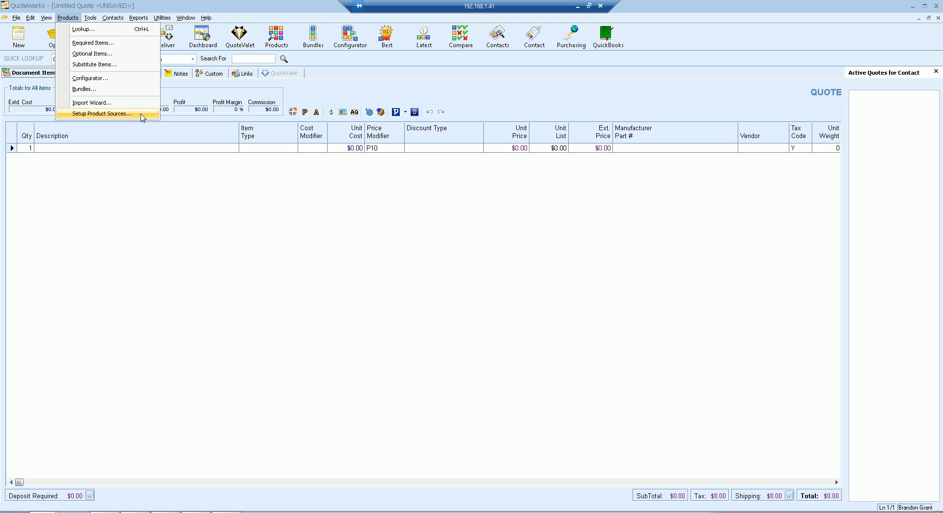
{"action": "left_click", "coordinate": [141, 115]}
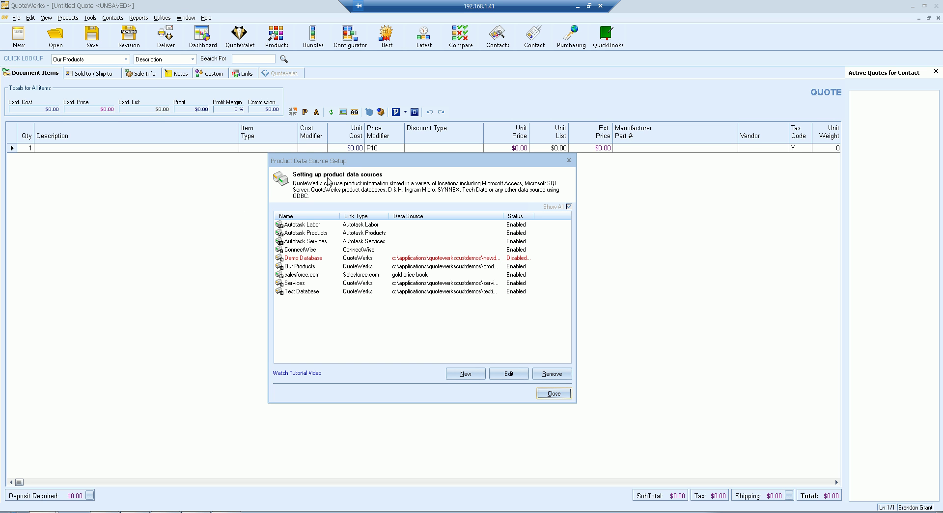
{"action": "left_click_drag", "start_coordinate": [334, 163], "coordinate": [275, 119]}
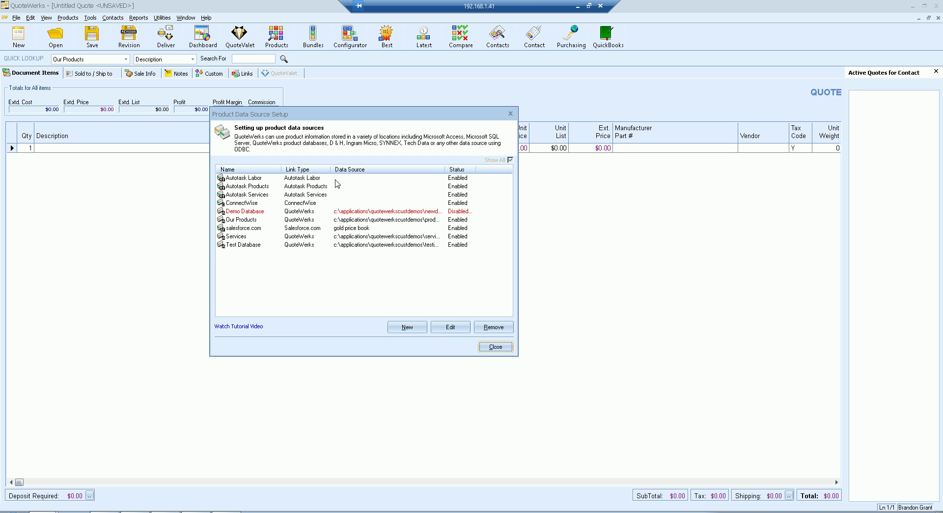
{"action": "left_click", "coordinate": [495, 346]}
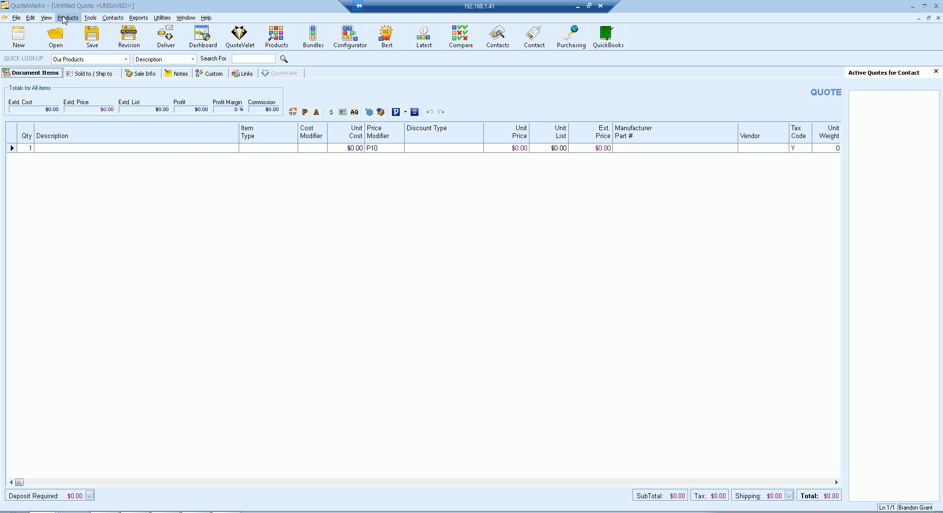
Remove the ConnectWise source from the product data source setup
{"action": "left_click", "coordinate": [73, 19]}
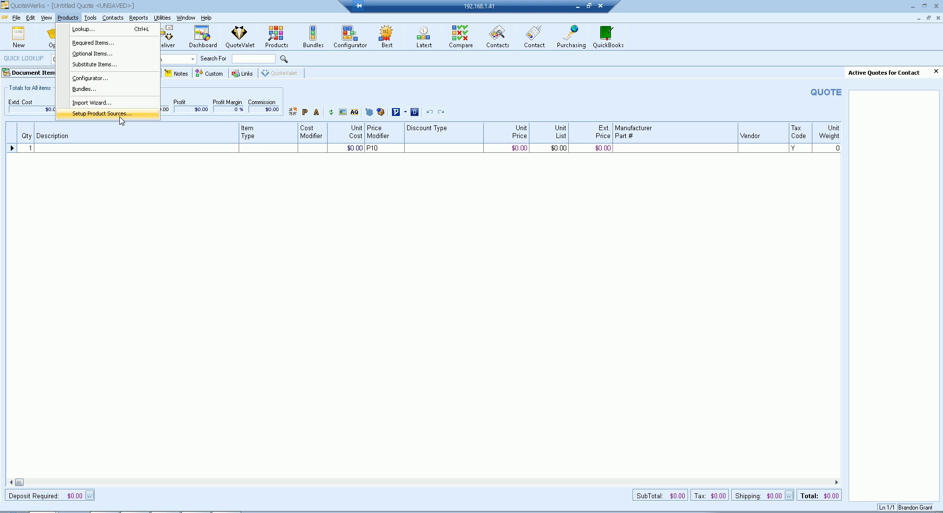
{"action": "left_click", "coordinate": [121, 114]}
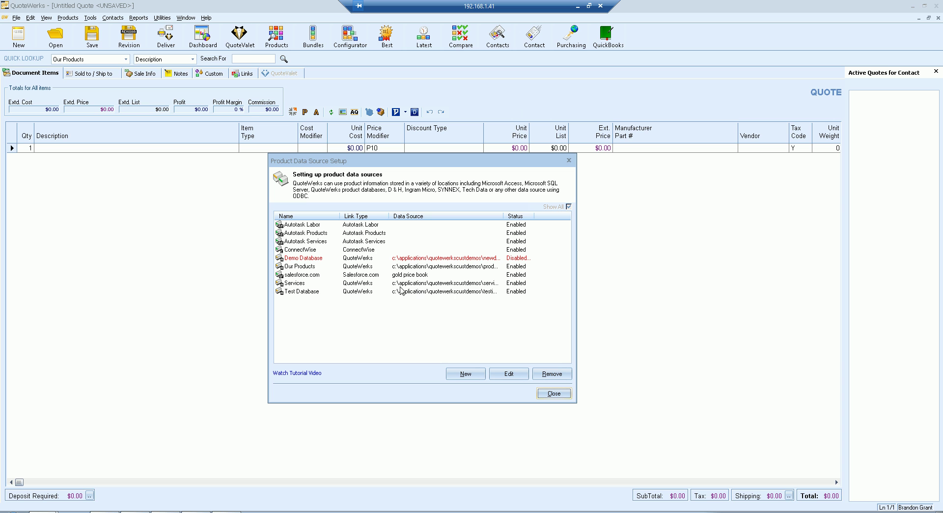
{"action": "left_click", "coordinate": [362, 250]}
{"action": "left_click", "coordinate": [545, 373]}
{"action": "left_click", "coordinate": [465, 315]}
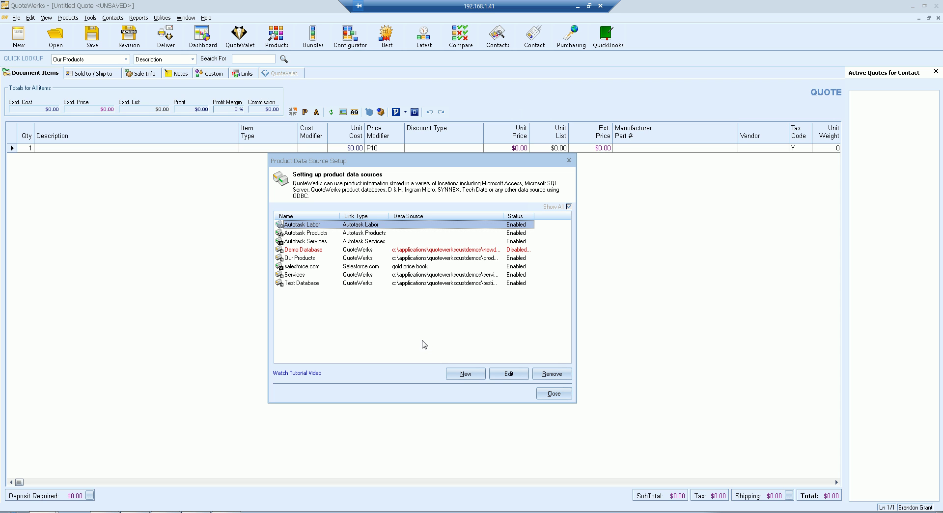
Start a new product data source with ConnectWise as the database type
{"action": "left_click", "coordinate": [465, 373]}
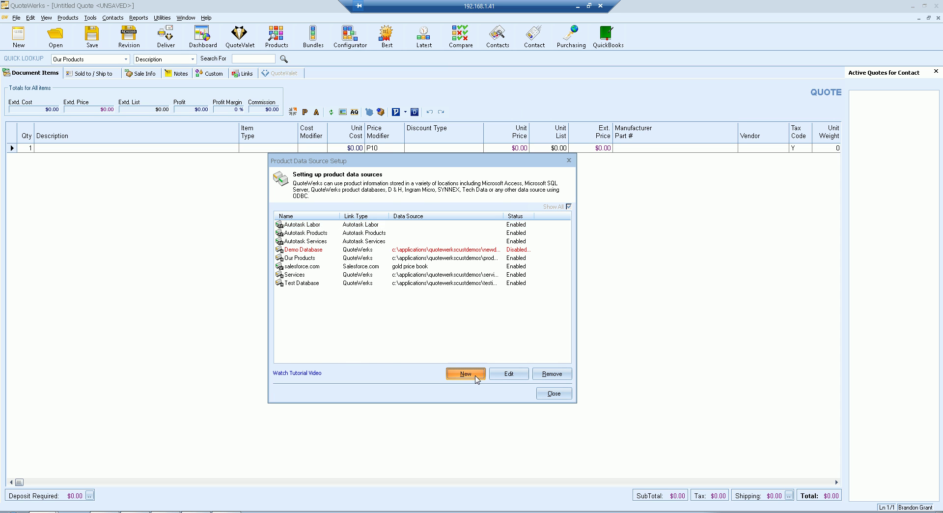
{"action": "left_click", "coordinate": [439, 224]}
{"action": "mouse_move", "coordinate": [439, 250]}
{"action": "left_mouse_down"}
{"action": "mouse_move", "coordinate": [440, 275]}
{"action": "mouse_move", "coordinate": [434, 238]}
{"action": "mouse_move", "coordinate": [430, 246]}
{"action": "left_mouse_up"}
{"action": "left_click", "coordinate": [411, 264]}
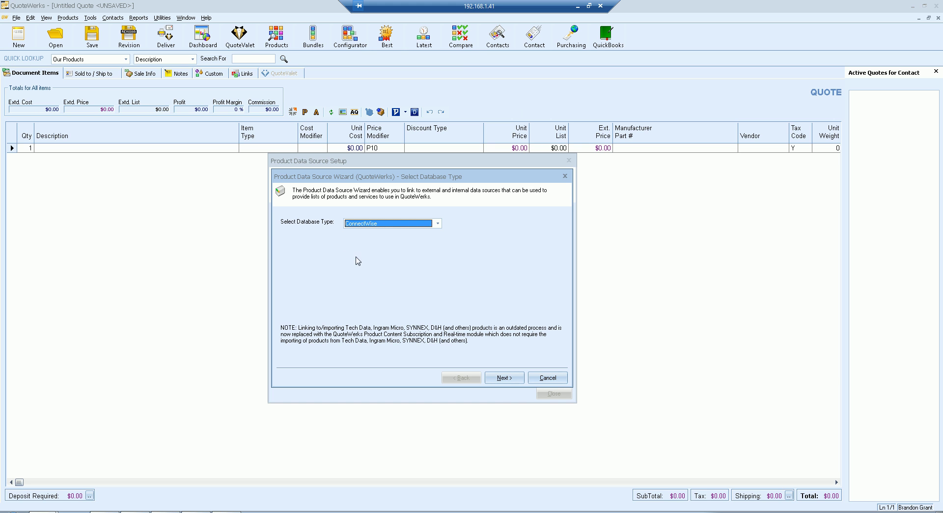
{"action": "left_click", "coordinate": [500, 378]}
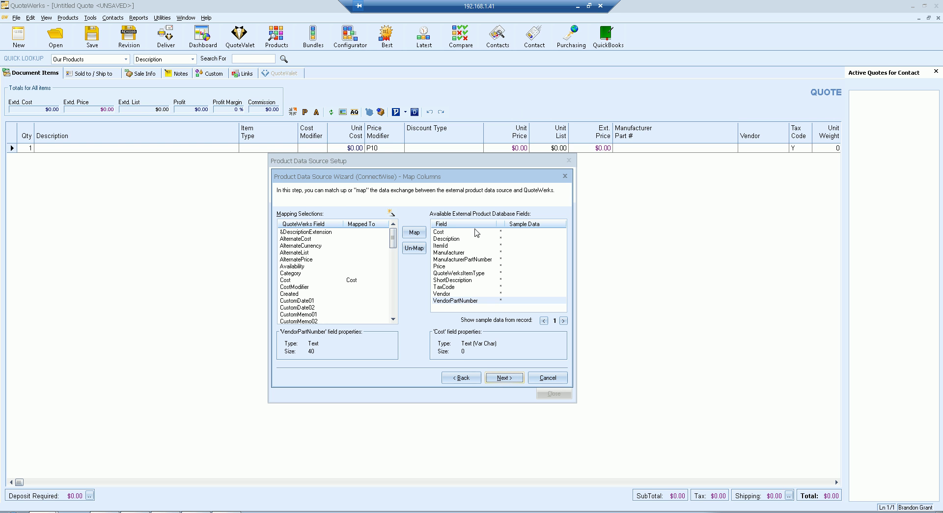
Finish the data source wizard with the default field mapping, the name ConnectWise, and the default column titles and access rights
{"action": "left_click", "coordinate": [505, 378]}
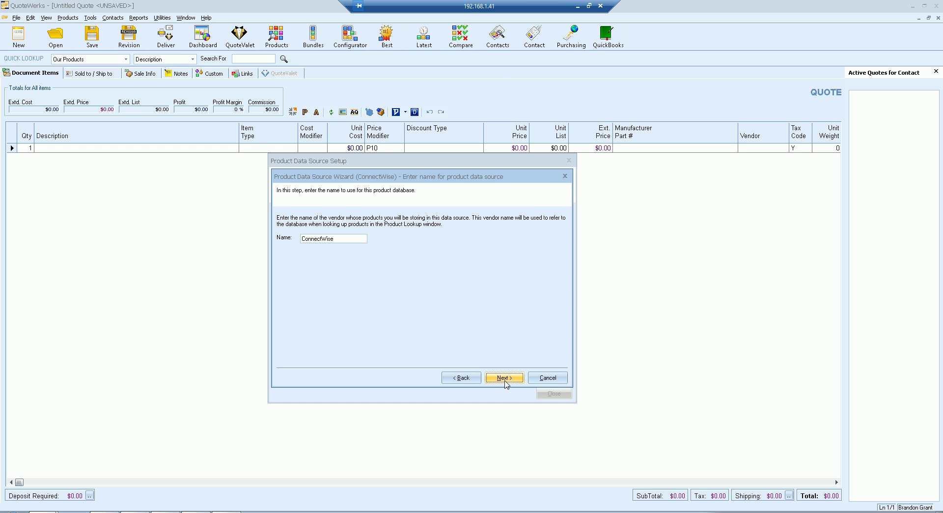
{"action": "left_click_drag", "start_coordinate": [347, 240], "coordinate": [273, 246]}
{"action": "left_click", "coordinate": [504, 378]}
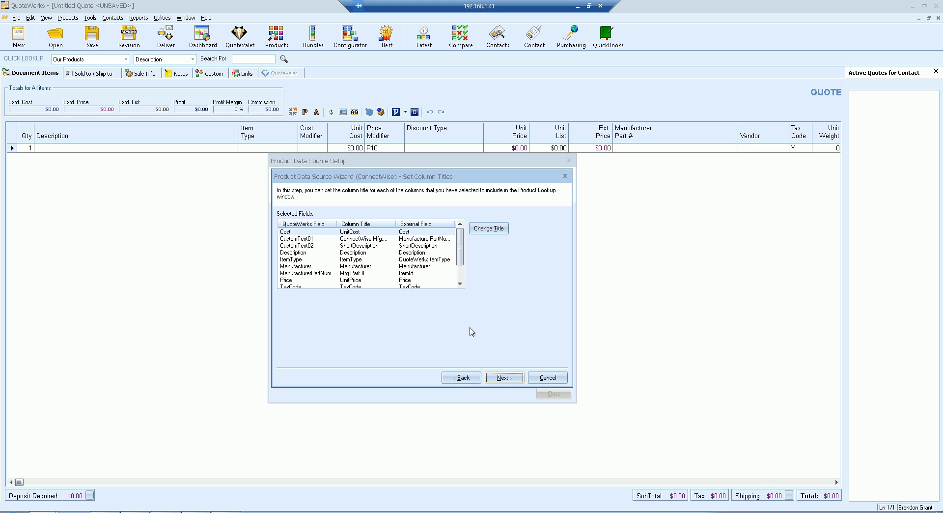
{"action": "left_click", "coordinate": [500, 377]}
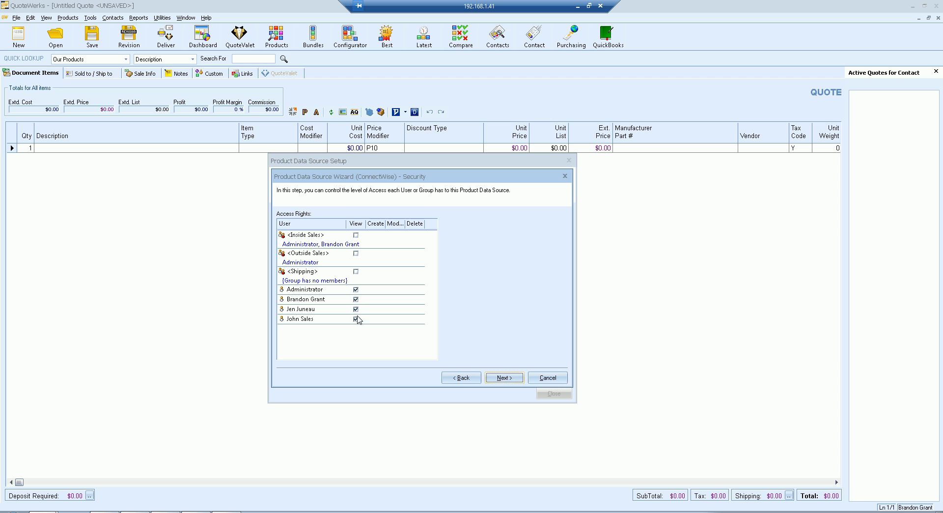
{"action": "left_click", "coordinate": [497, 379]}
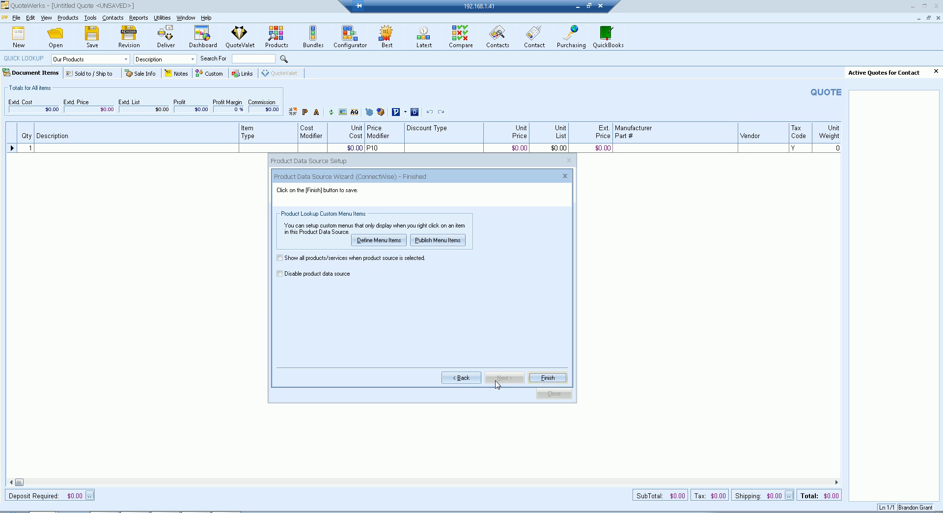
{"action": "left_click", "coordinate": [545, 379]}
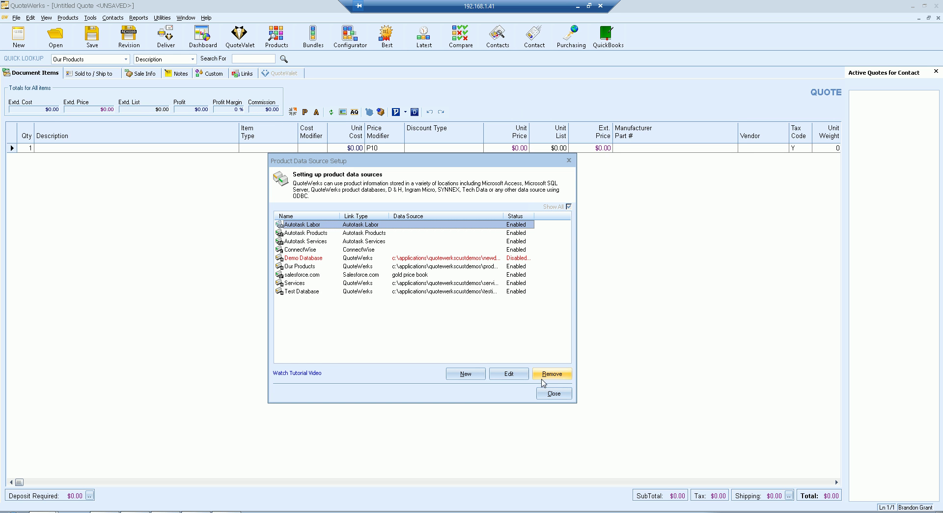
Open the Our Products data source for editing and advance to its Security access rights
{"action": "left_click", "coordinate": [369, 249]}
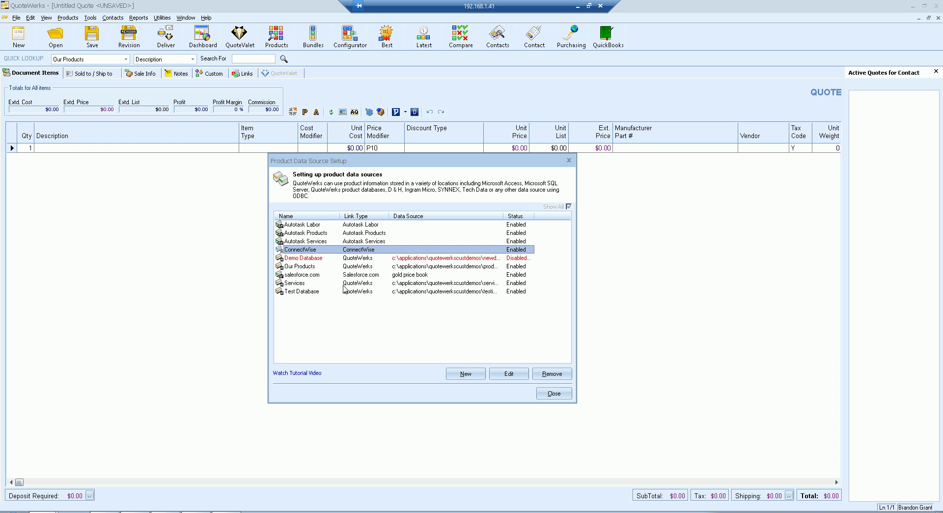
{"action": "left_click", "coordinate": [368, 270]}
{"action": "left_click", "coordinate": [509, 373]}
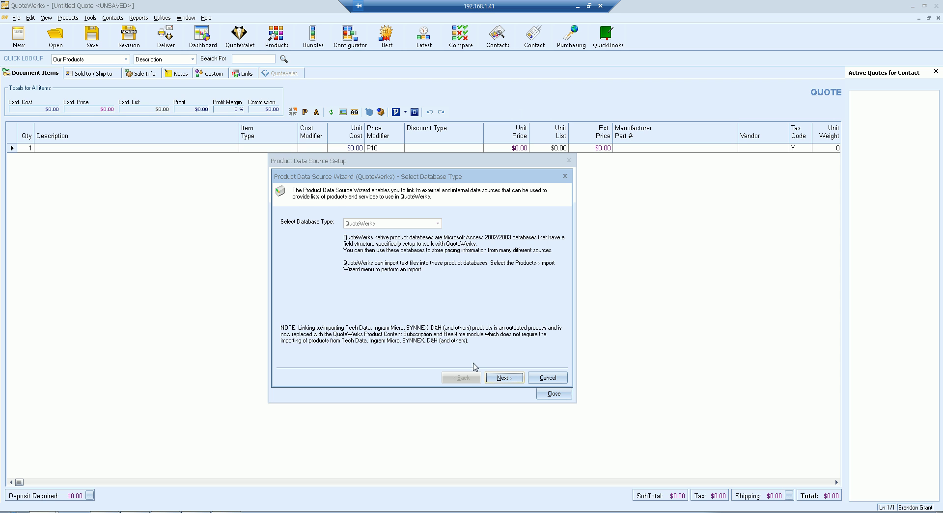
{"action": "left_click", "coordinate": [496, 378]}
{"action": "left_click", "coordinate": [495, 378]}
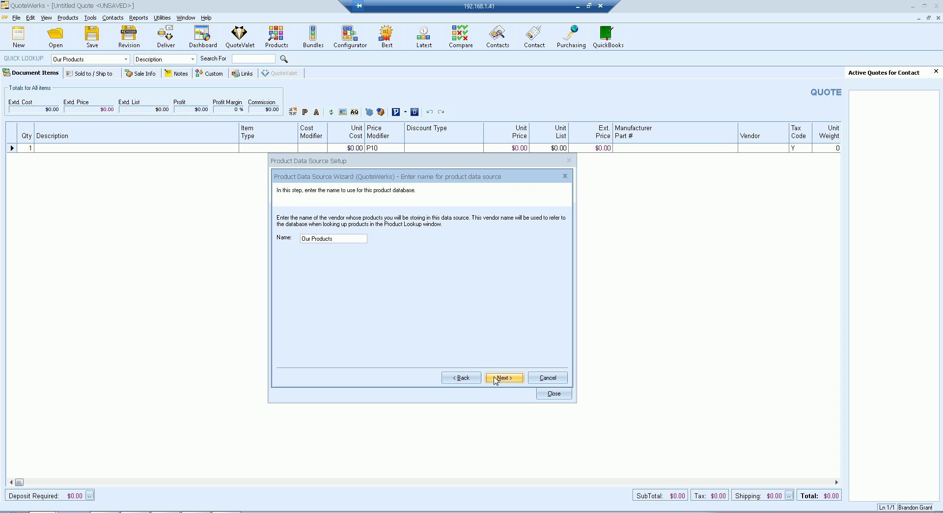
{"action": "left_click", "coordinate": [495, 378]}
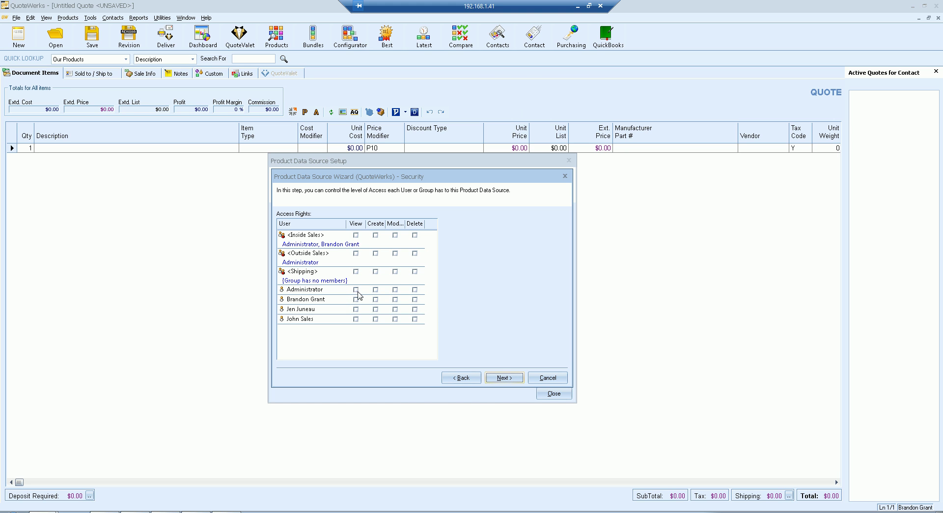
Grant the Administrator View, Create, Modify and Delete rights to the Our Products source
{"action": "left_click", "coordinate": [356, 290]}
{"action": "left_click", "coordinate": [375, 290]}
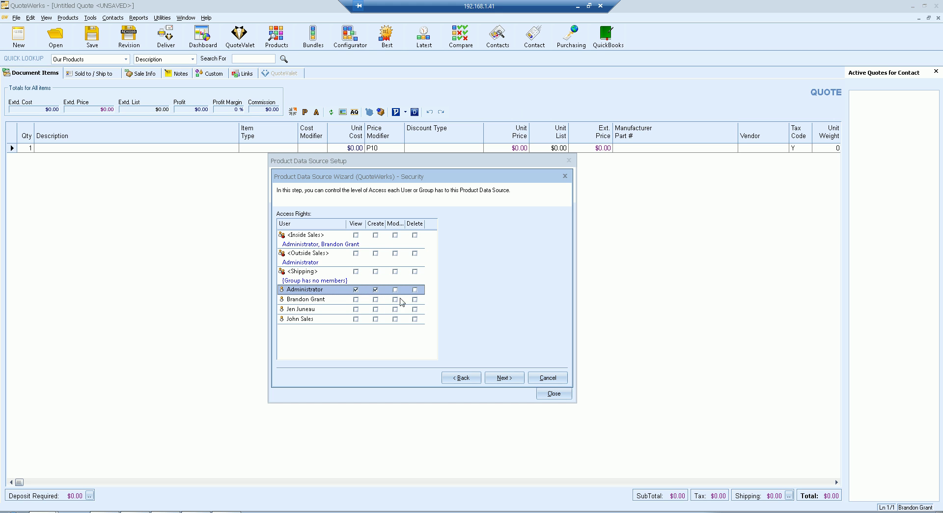
{"action": "left_click", "coordinate": [395, 290]}
{"action": "left_click", "coordinate": [415, 290]}
Give the user below Administrator View and Modify rights and the following user View only, and discard the access changes
{"action": "left_click", "coordinate": [356, 299]}
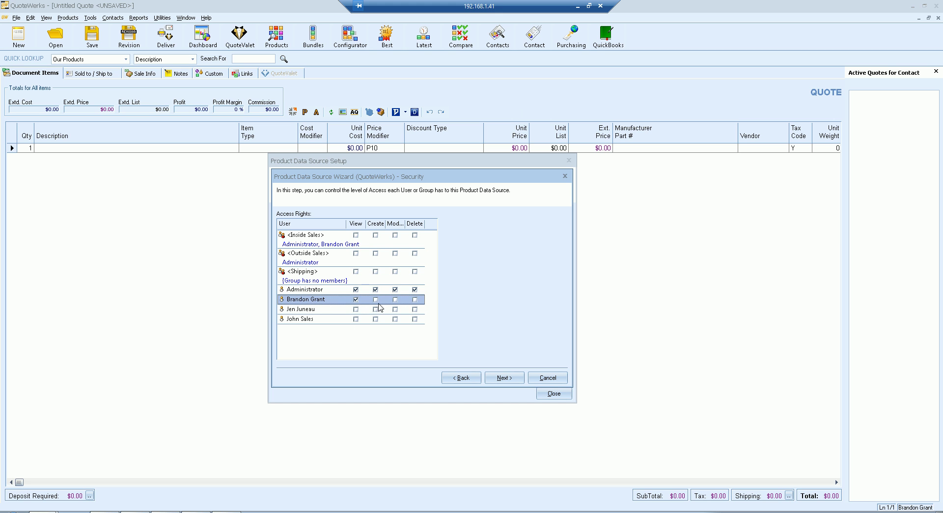
{"action": "left_click", "coordinate": [395, 300]}
{"action": "left_click", "coordinate": [356, 308]}
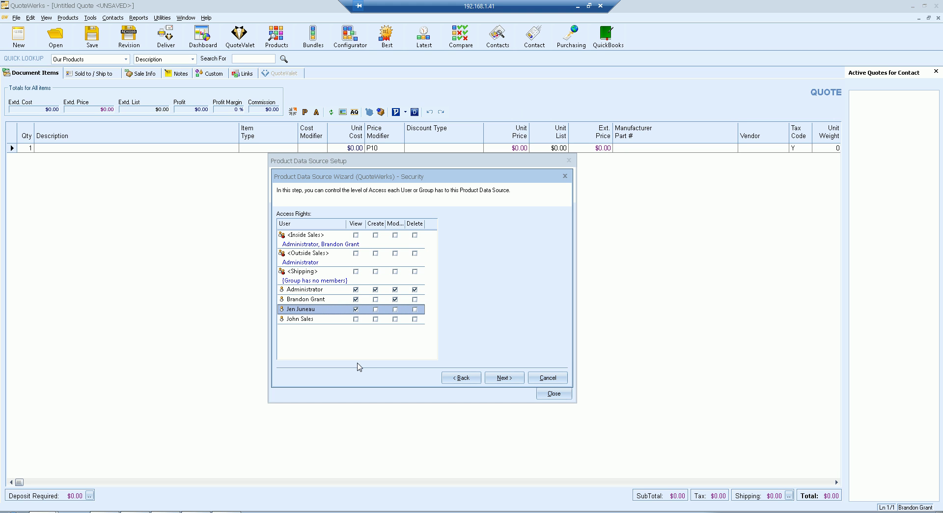
{"action": "left_click", "coordinate": [355, 319]}
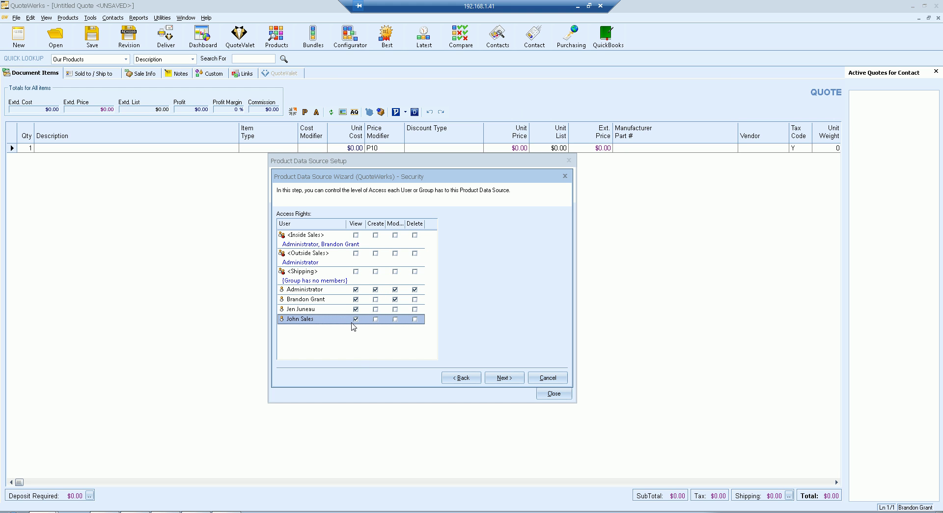
{"action": "left_click", "coordinate": [355, 319]}
{"action": "left_click", "coordinate": [549, 377]}
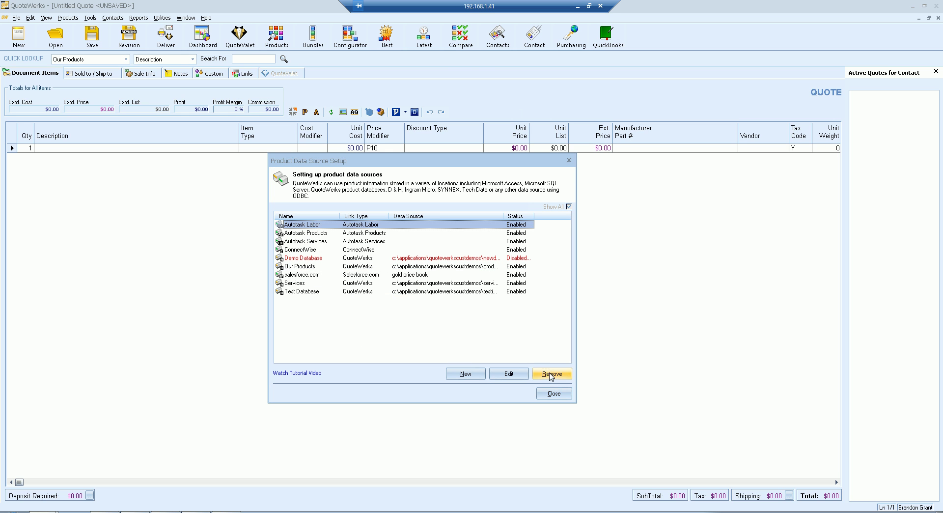
Reopen the Our Products data source, examine its wizard pages up to the Security access rights, and cancel and close the setup
{"action": "left_click", "coordinate": [361, 267]}
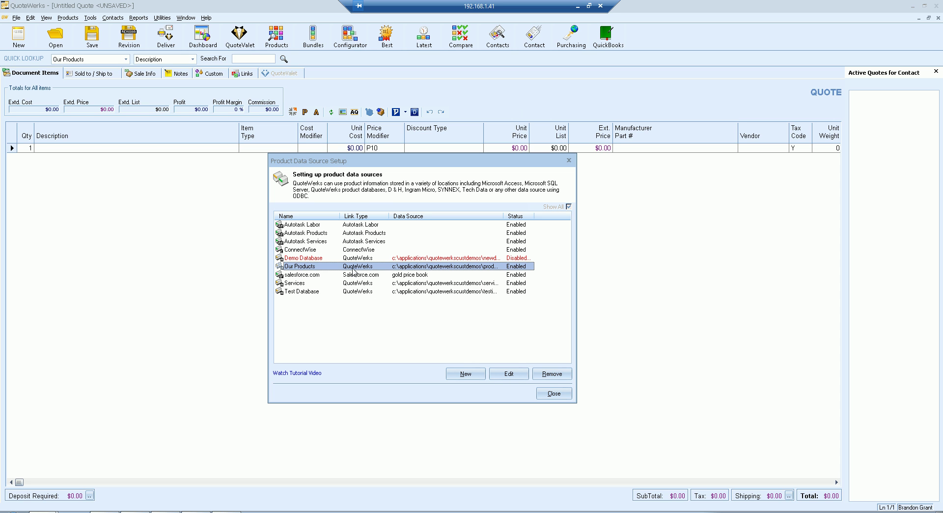
{"action": "left_click", "coordinate": [496, 378]}
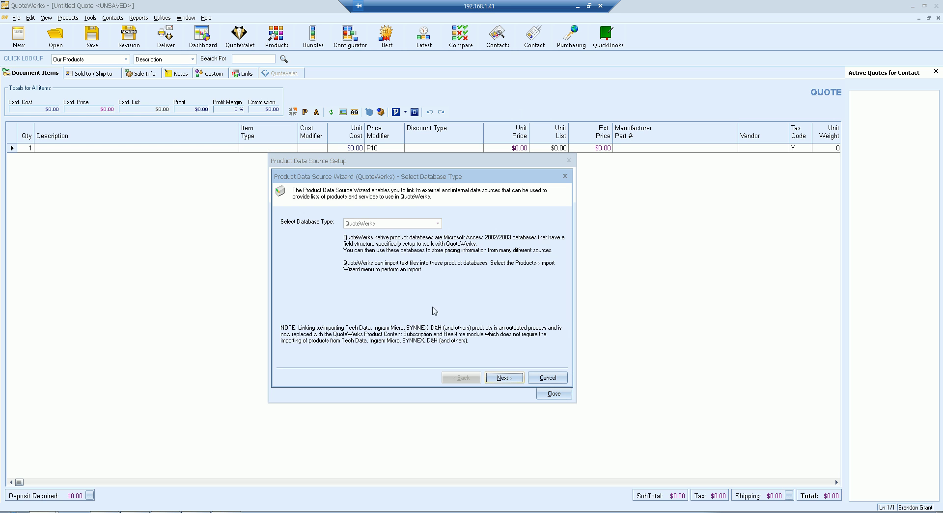
{"action": "left_click", "coordinate": [509, 380]}
{"action": "left_click", "coordinate": [507, 379]}
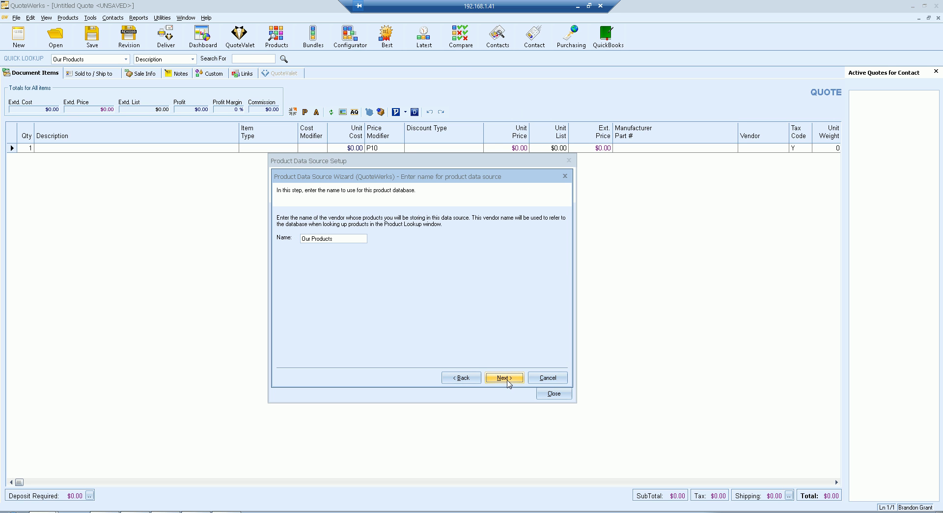
{"action": "left_click", "coordinate": [460, 378]}
{"action": "left_click", "coordinate": [503, 378]}
{"action": "left_click", "coordinate": [503, 378]}
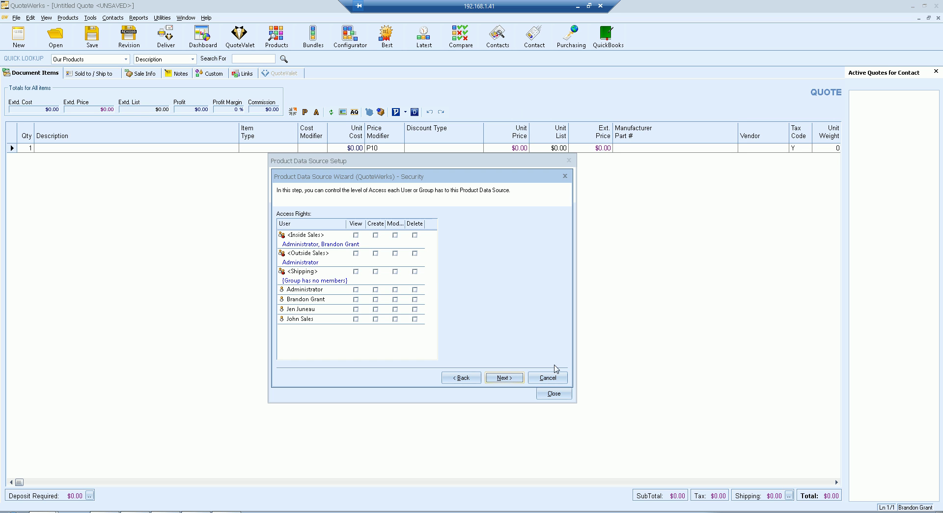
{"action": "left_click", "coordinate": [548, 378]}
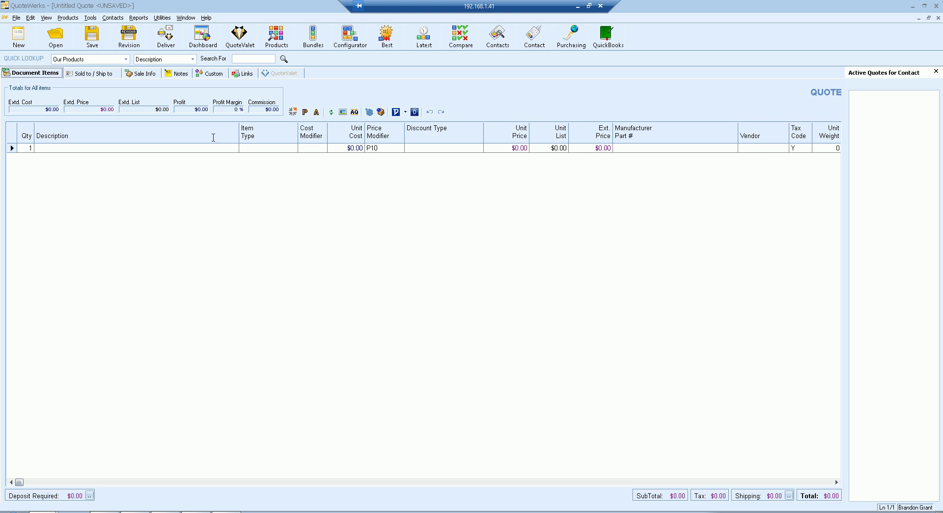
Examine the individual Product Data Source level security setting in the program's Security options and cancel without changes
{"action": "left_click", "coordinate": [91, 19]}
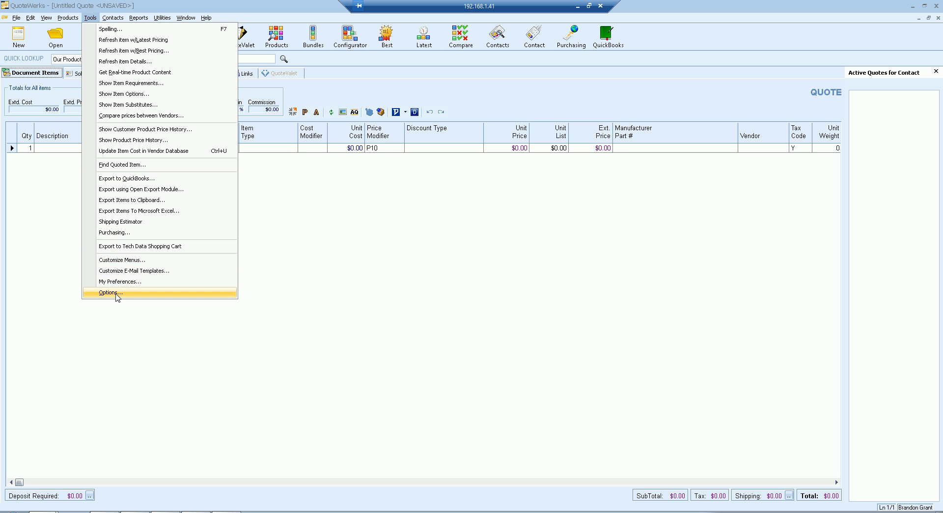
{"action": "left_click", "coordinate": [110, 293]}
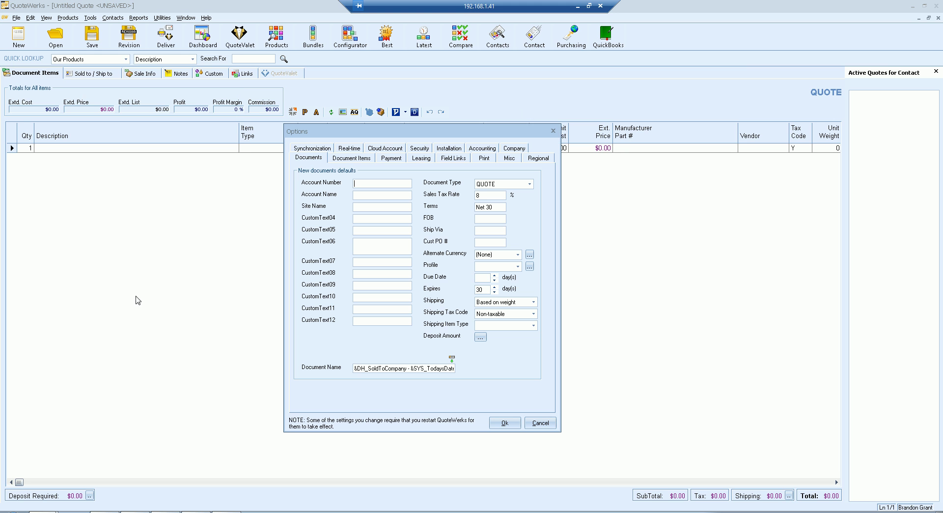
{"action": "left_click", "coordinate": [420, 149]}
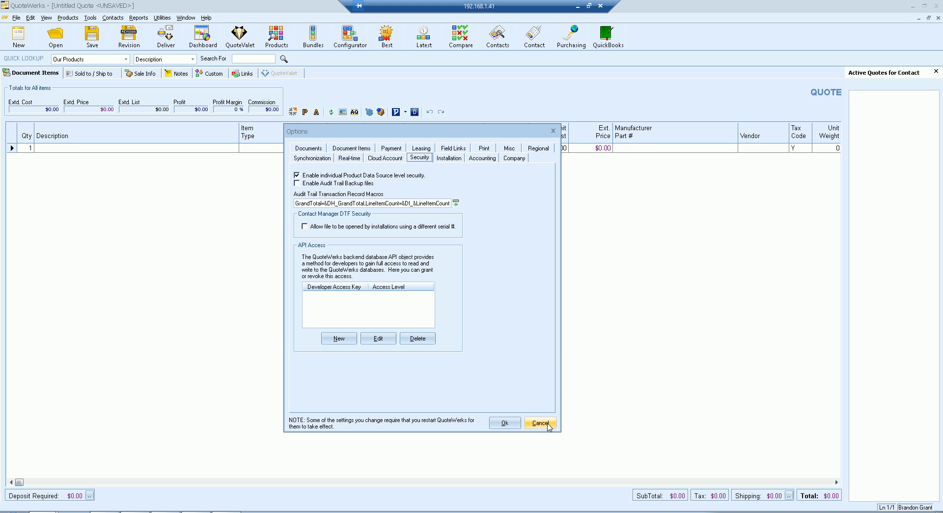
{"action": "left_click", "coordinate": [540, 423]}
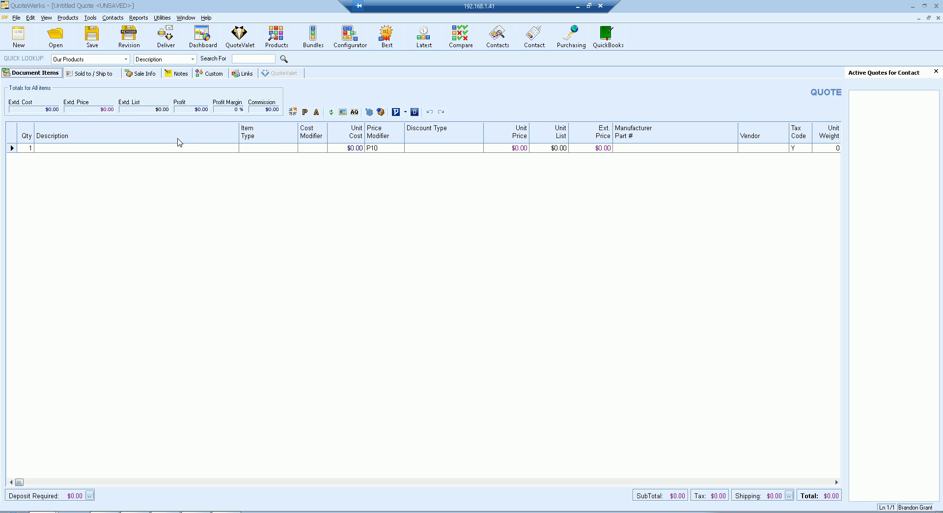
Reopen the Our Products data source, look through its database type and name pages, and cancel back to the source list
{"action": "left_click", "coordinate": [68, 17]}
{"action": "left_click", "coordinate": [91, 112]}
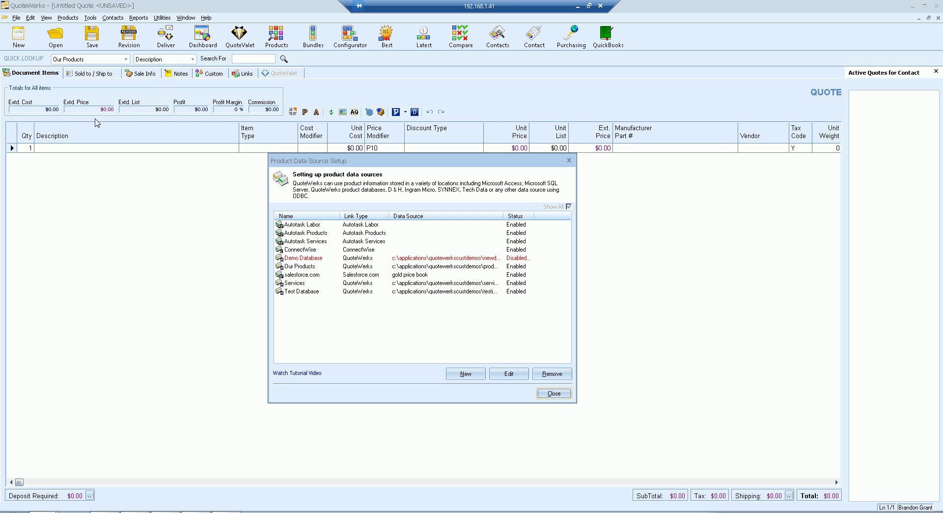
{"action": "left_click", "coordinate": [352, 268]}
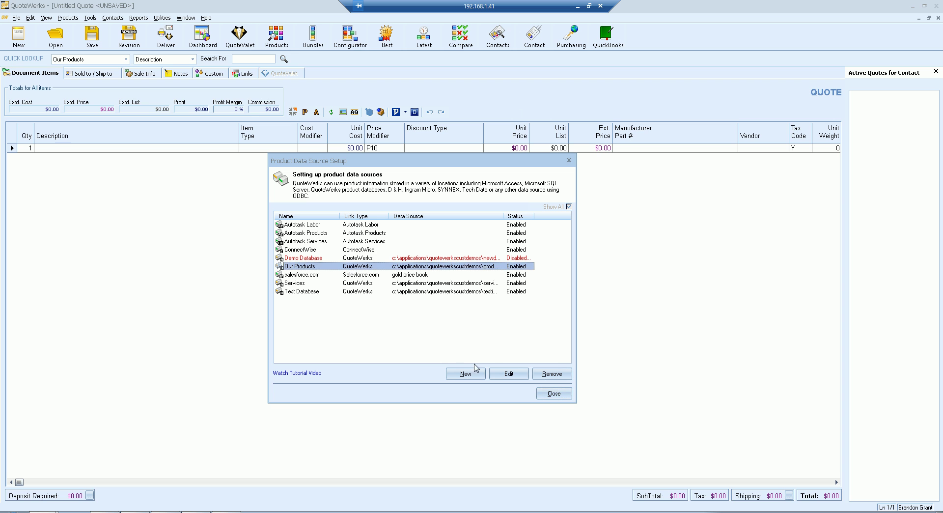
{"action": "left_click", "coordinate": [509, 379]}
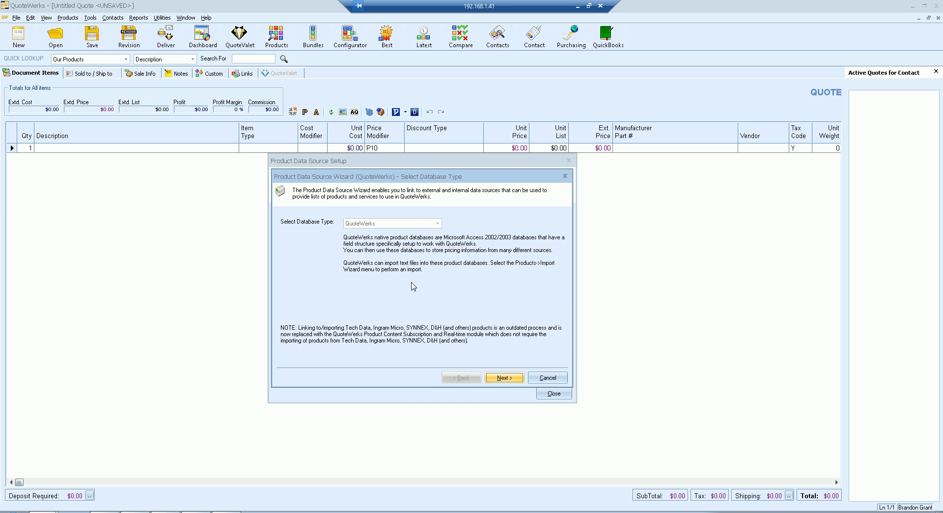
{"action": "left_click", "coordinate": [499, 378]}
{"action": "left_click", "coordinate": [498, 379]}
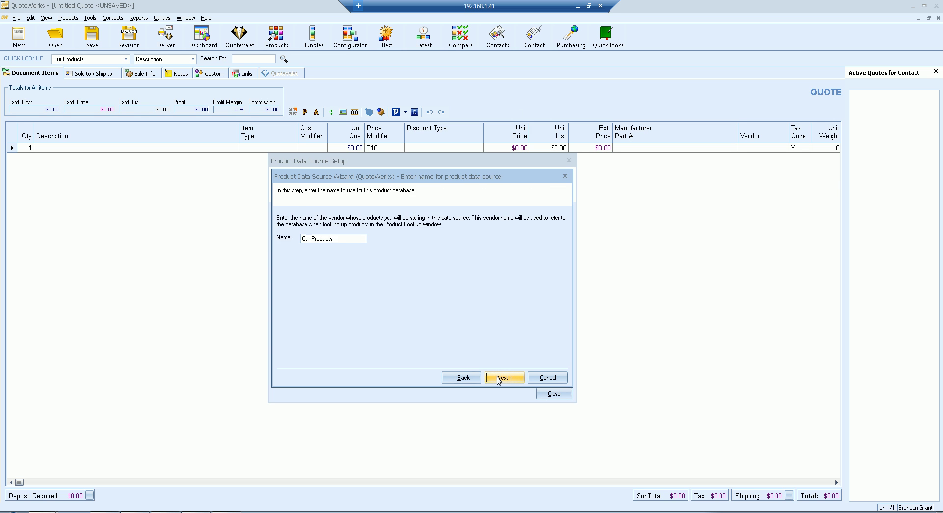
{"action": "left_click", "coordinate": [499, 378]}
{"action": "left_click", "coordinate": [462, 378]}
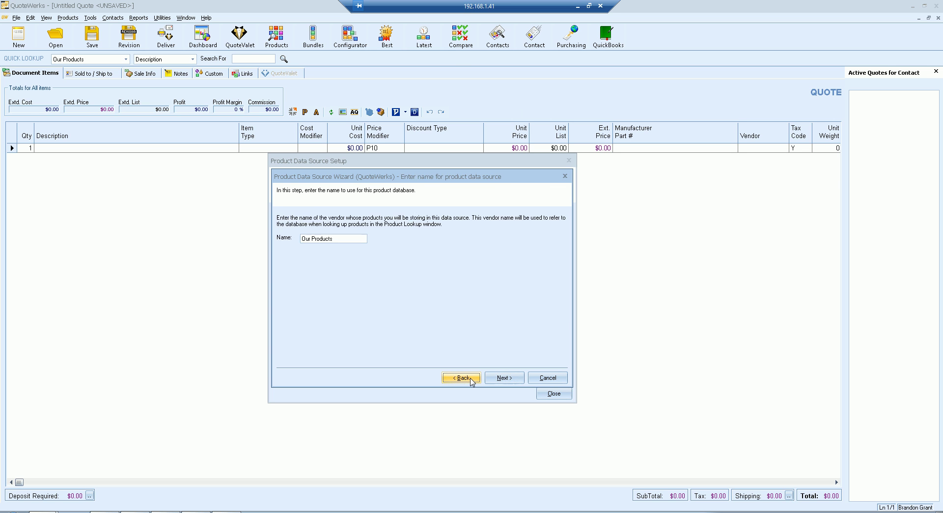
{"action": "left_click", "coordinate": [547, 378]}
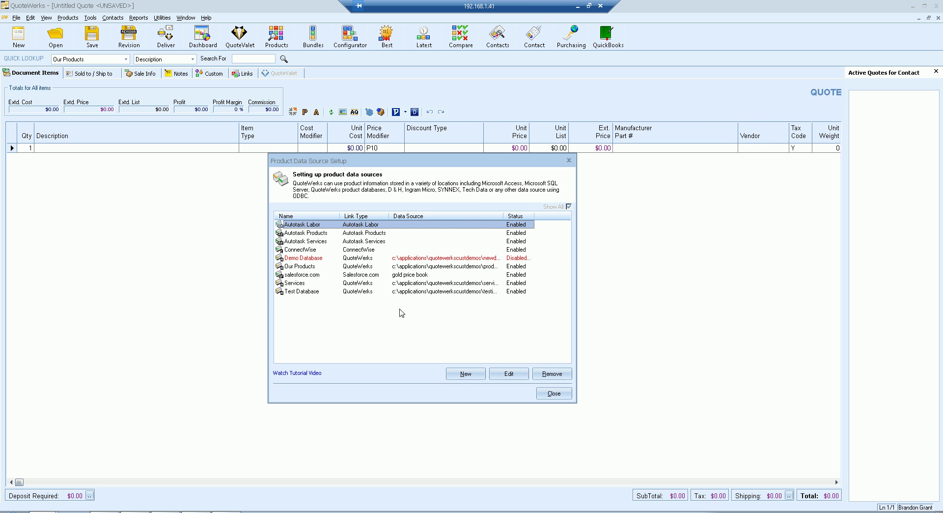
{"action": "left_click", "coordinate": [406, 292]}
{"action": "left_click", "coordinate": [404, 283]}
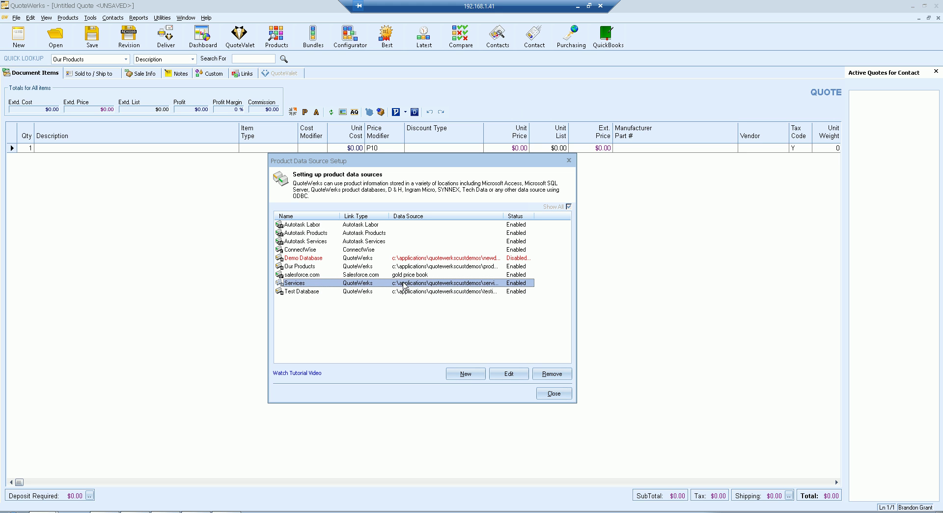
{"action": "left_click", "coordinate": [404, 270]}
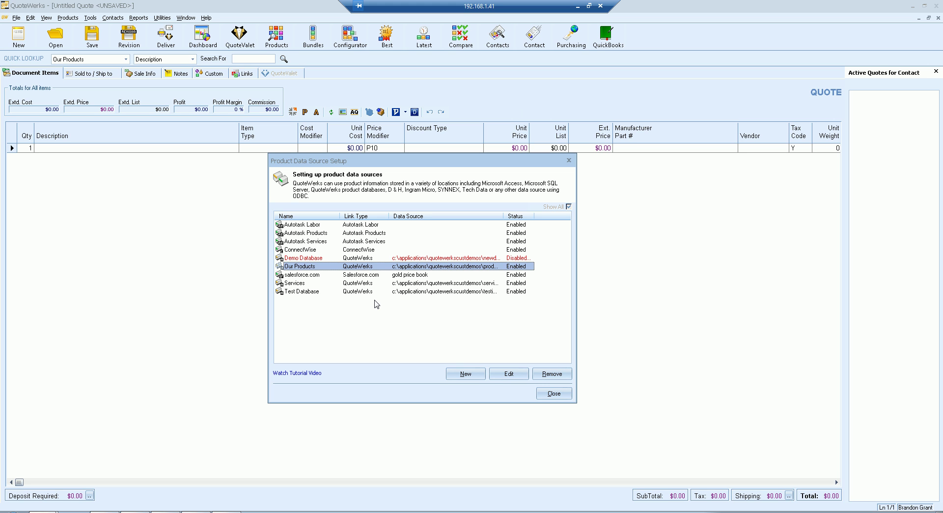
Start a new product data source, look through the available database types, and select QuoteWerks as the type
{"action": "left_click", "coordinate": [465, 375]}
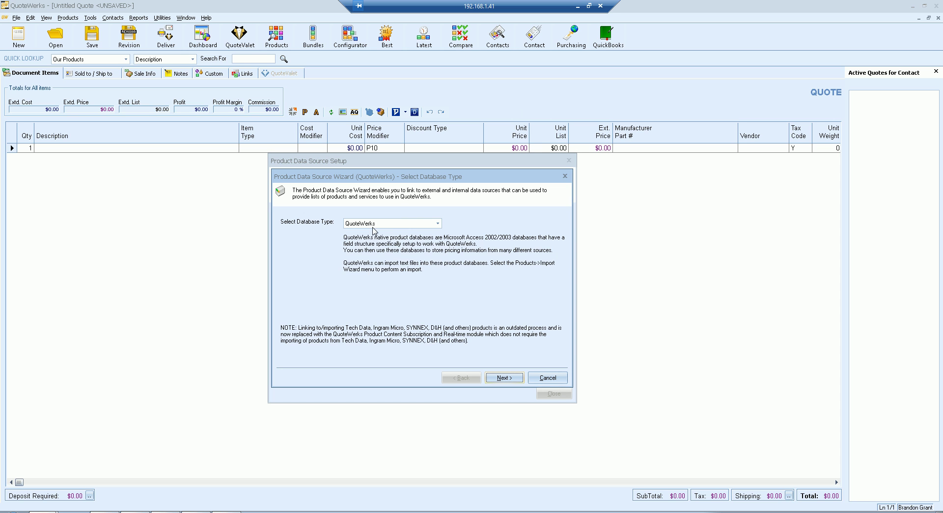
{"action": "left_click", "coordinate": [437, 224]}
{"action": "scroll", "coordinate": [441, 249], "scroll_direction": "down", "scroll_amount": 3}
{"action": "scroll", "coordinate": [439, 229], "scroll_direction": "up", "scroll_amount": 3}
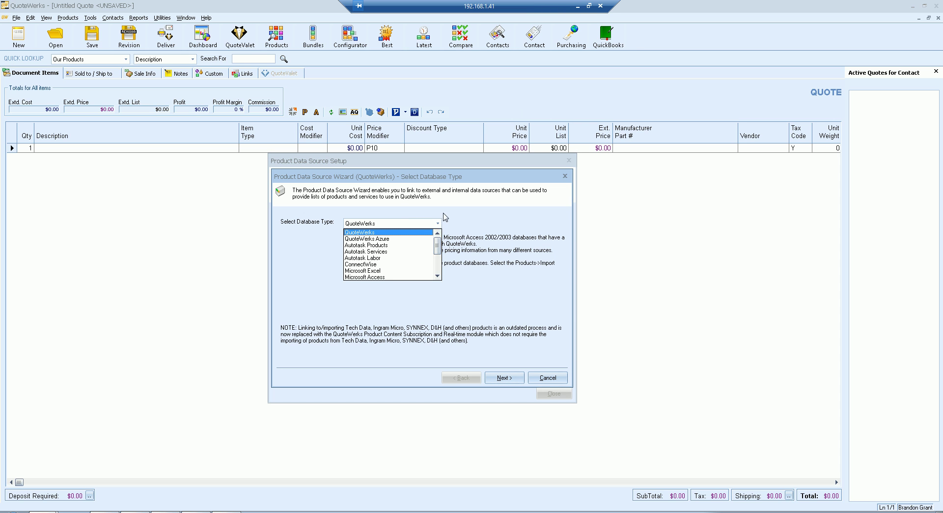
{"action": "left_click", "coordinate": [373, 234]}
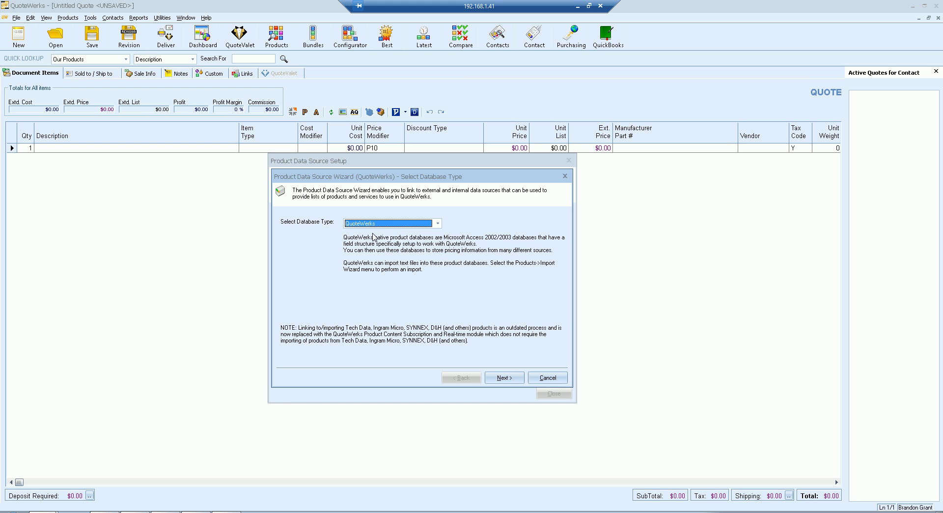
{"action": "left_click", "coordinate": [438, 224]}
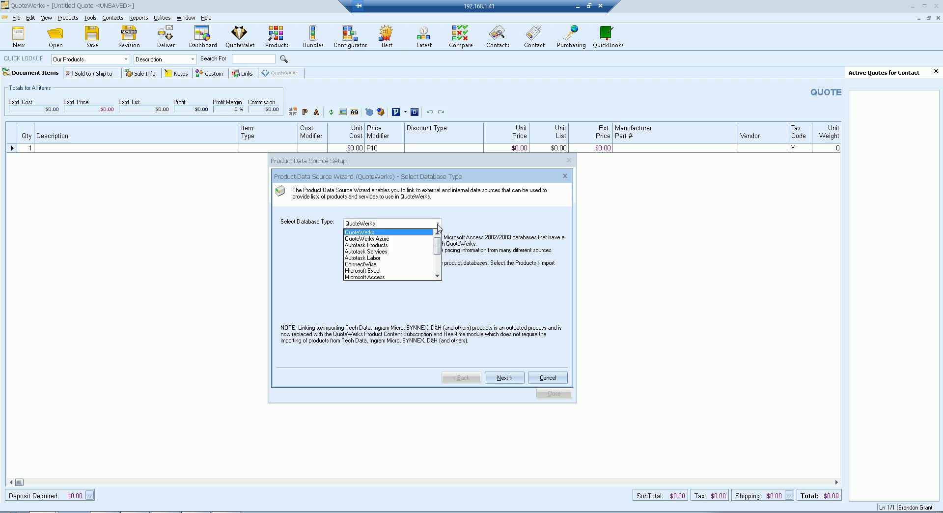
{"action": "scroll", "coordinate": [425, 243], "scroll_direction": "down", "scroll_amount": 2}
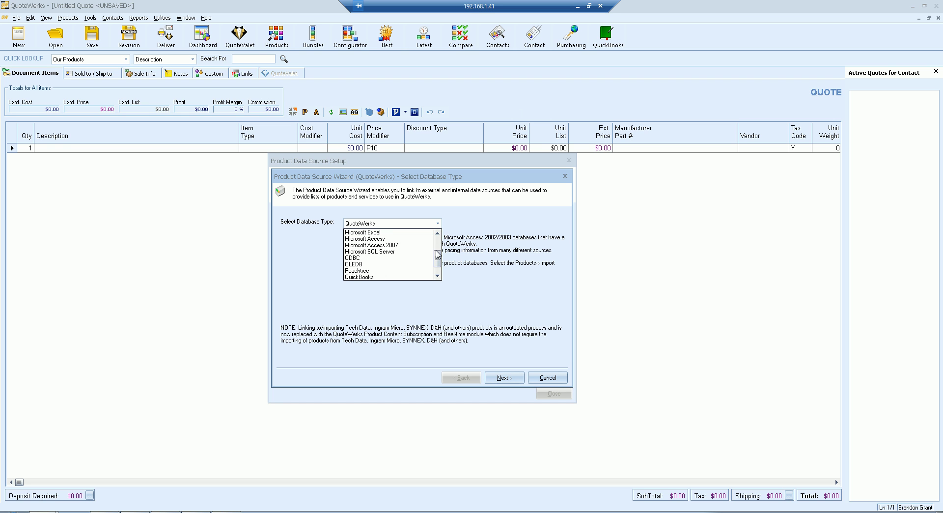
{"action": "left_click", "coordinate": [422, 239]}
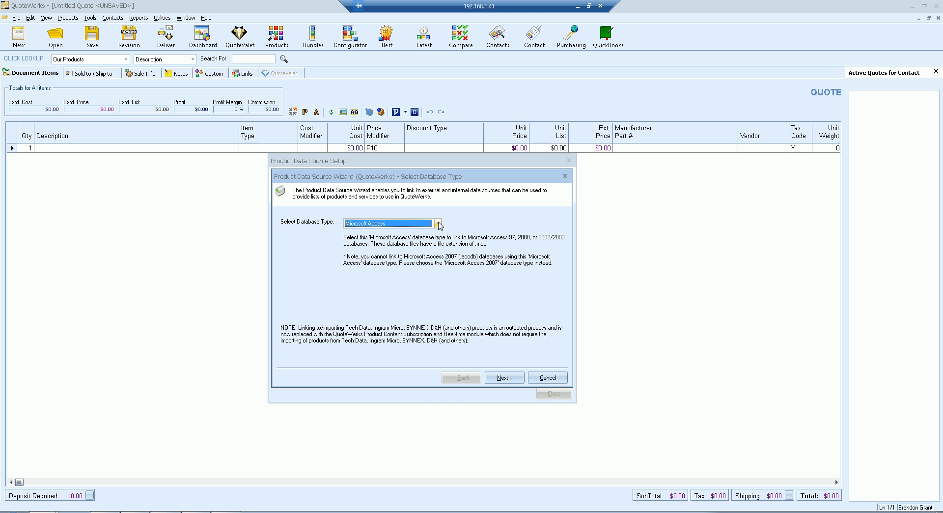
{"action": "left_click", "coordinate": [438, 225]}
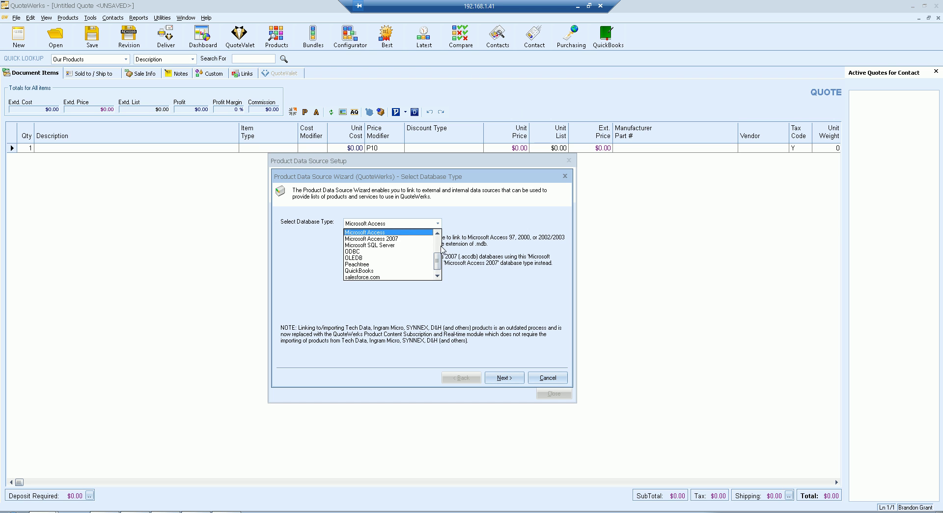
{"action": "scroll", "coordinate": [413, 246], "scroll_direction": "up", "scroll_amount": 3}
{"action": "left_click", "coordinate": [409, 235]}
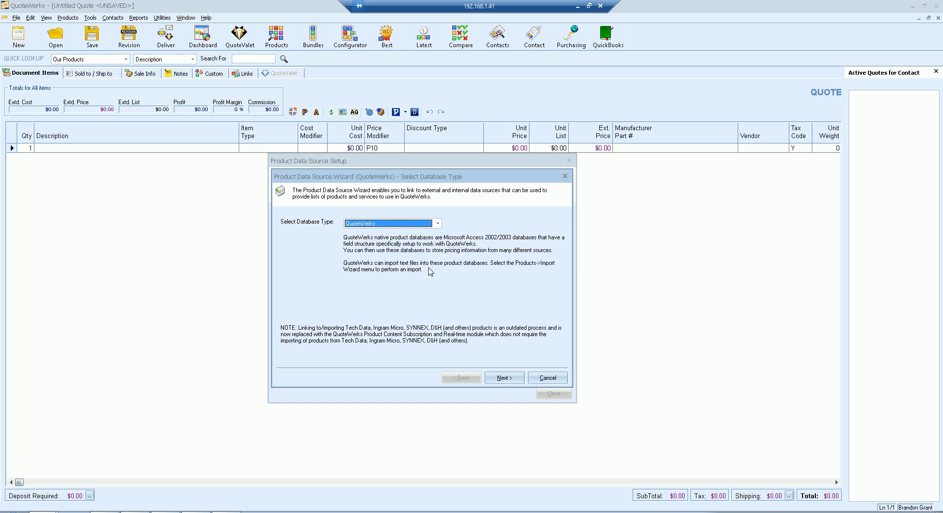
Choose to create a new QuoteWerks native database and accept the default user access rights
{"action": "left_click", "coordinate": [502, 379]}
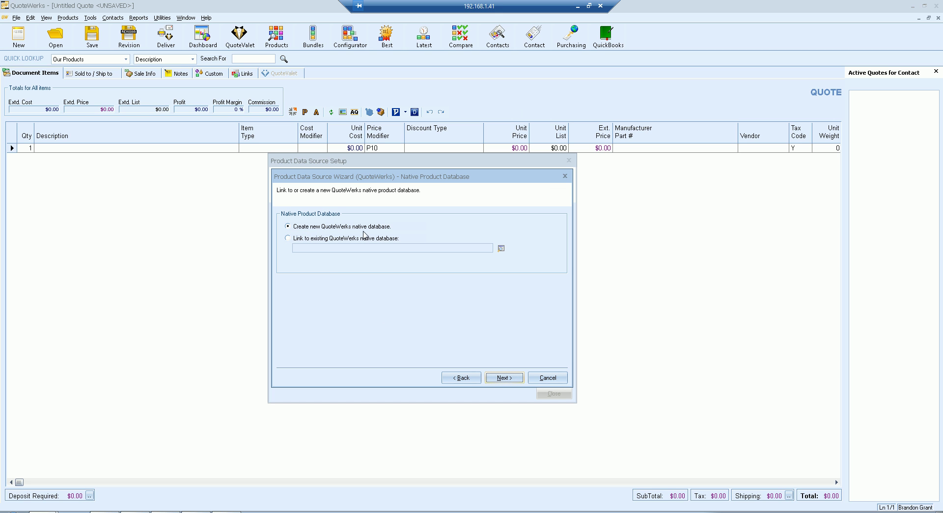
{"action": "left_click", "coordinate": [317, 240]}
{"action": "left_click", "coordinate": [317, 228]}
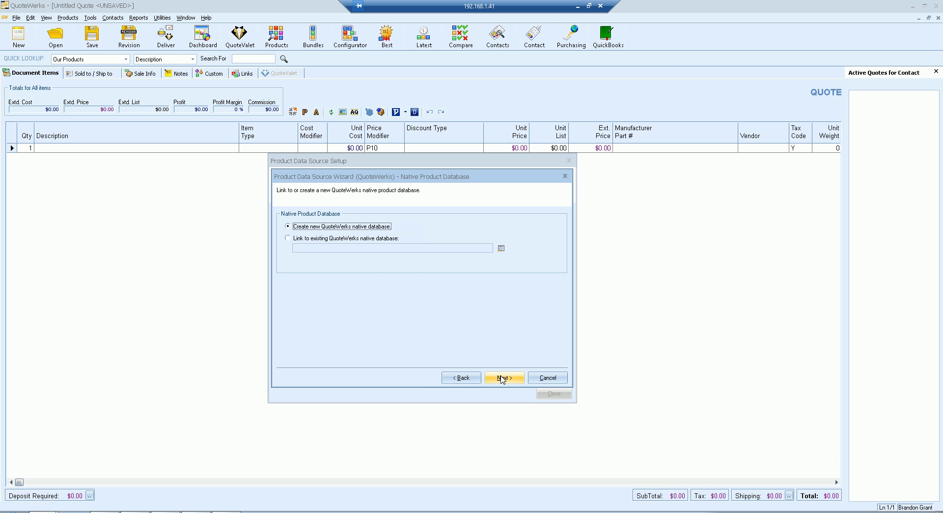
{"action": "left_click", "coordinate": [502, 378]}
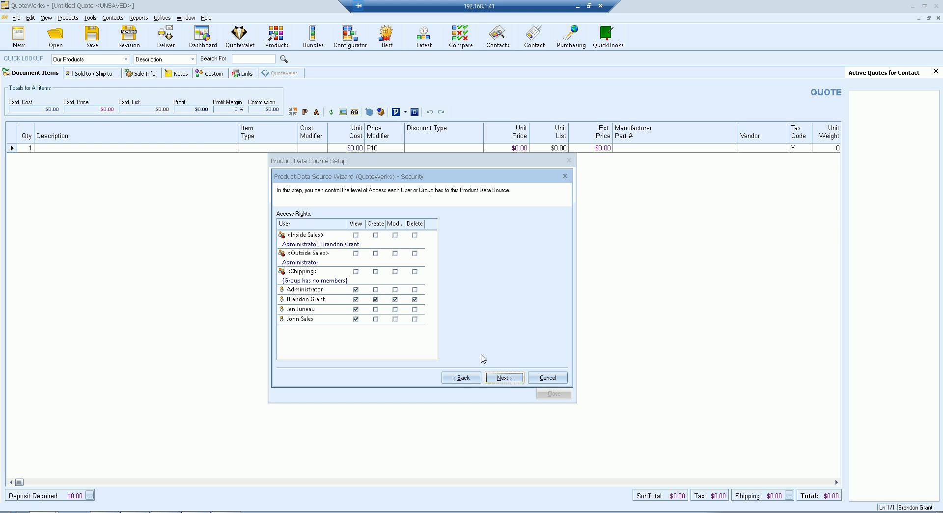
{"action": "left_click", "coordinate": [501, 379]}
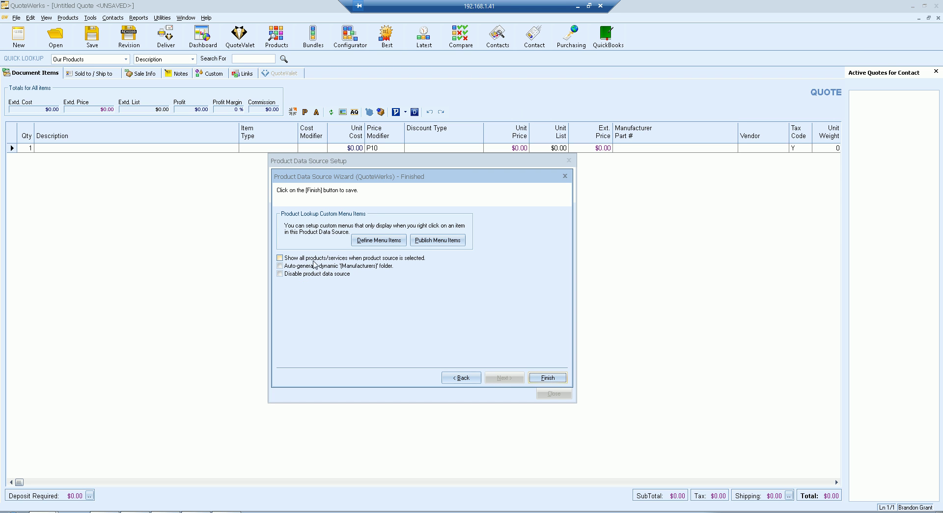
Try the options for showing all products, auto-generating the Manufacturers folder and disabling the data source, and clear them again
{"action": "left_click", "coordinate": [333, 259]}
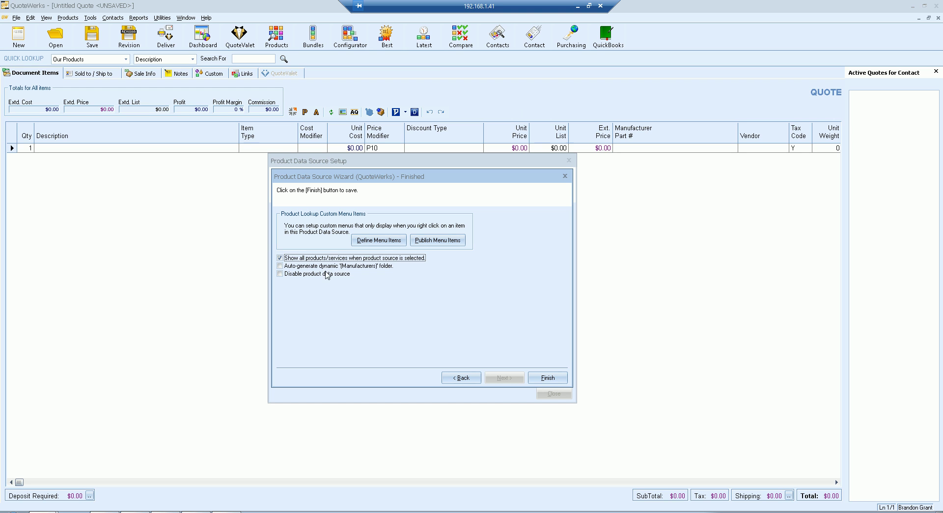
{"action": "left_click", "coordinate": [332, 258]}
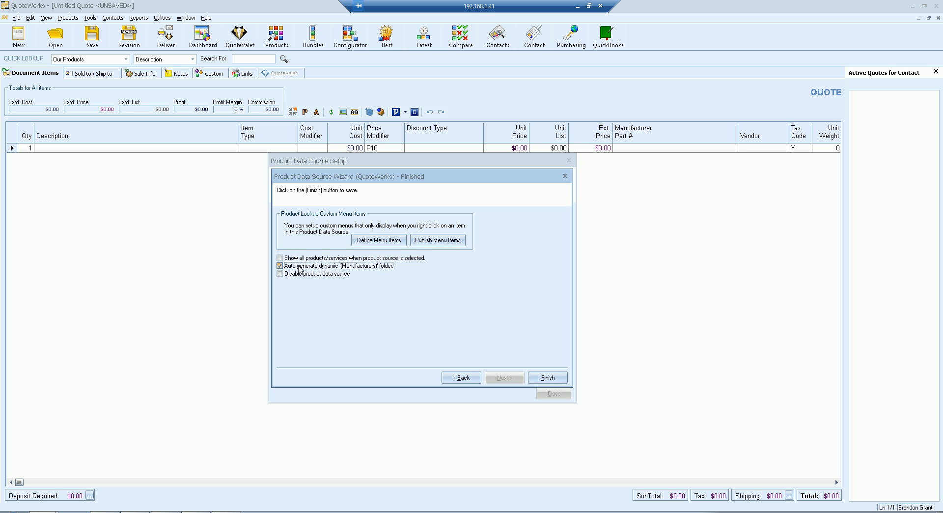
{"action": "left_click", "coordinate": [360, 267]}
{"action": "left_click", "coordinate": [280, 265]}
{"action": "left_click", "coordinate": [281, 274]}
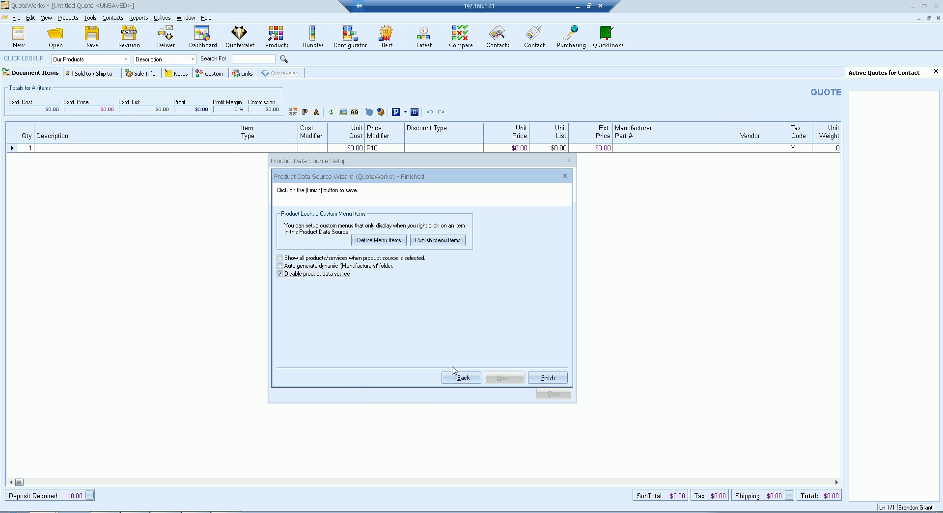
{"action": "left_click", "coordinate": [318, 274]}
Finish the data source wizard and name the new vendor database TrainingDB
{"action": "left_click", "coordinate": [537, 378]}
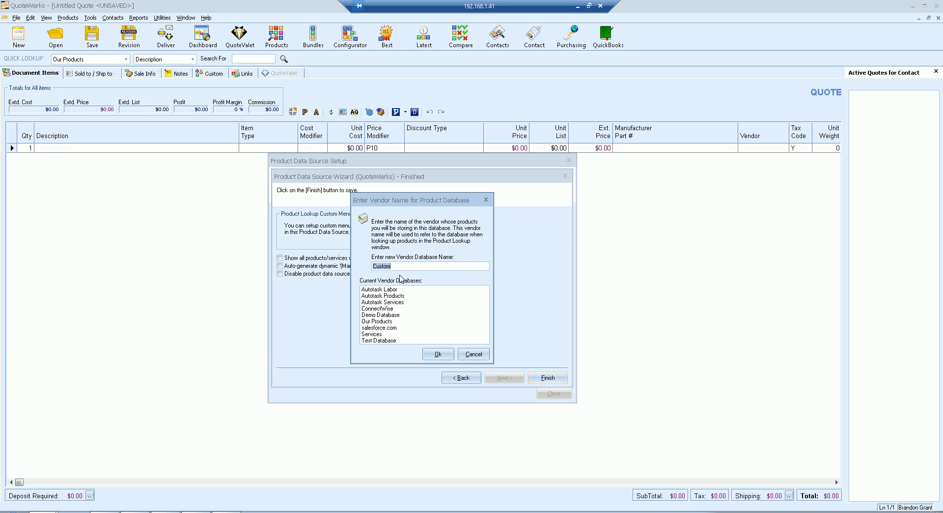
{"action": "type", "text": "tRAIN"}
{"action": "key", "text": "BackSpace"}
{"action": "key", "text": "BackSpace"}
{"action": "key", "text": "BackSpace"}
{"action": "key", "text": "BackSpace"}
{"action": "type", "text": "Training"}
{"action": "left_click", "coordinate": [436, 353]}
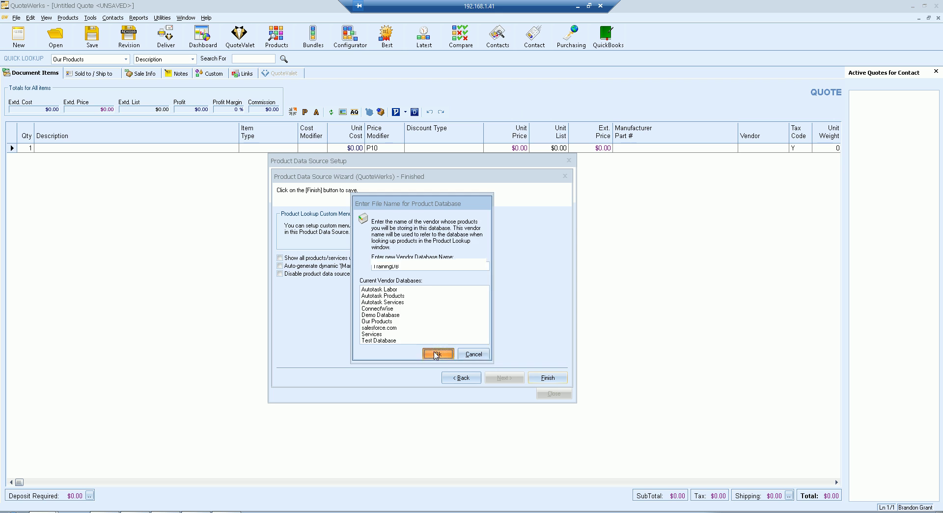
Name the product database file TrainingDb and create the database
{"action": "type", "text": "TraingingDb"}
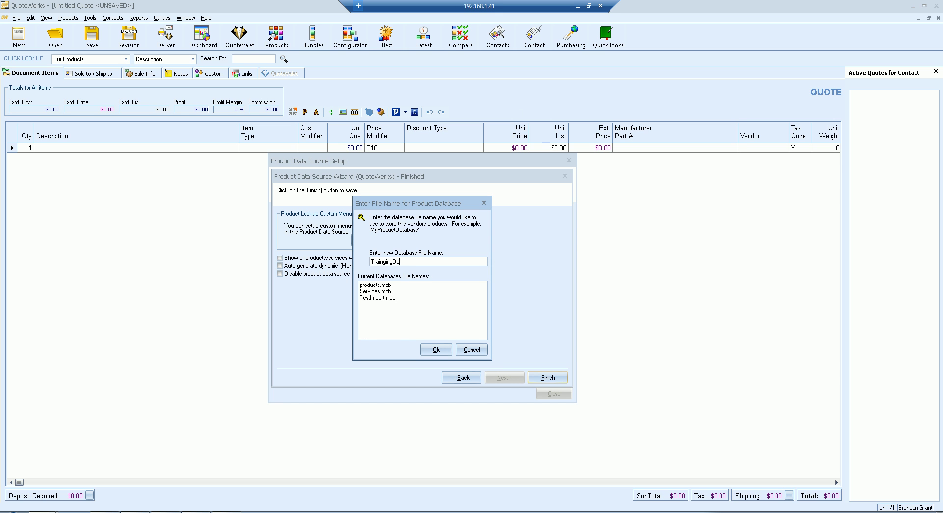
{"action": "left_click", "coordinate": [386, 262]}
{"action": "key", "text": "BackSpace"}
{"action": "left_click", "coordinate": [436, 349]}
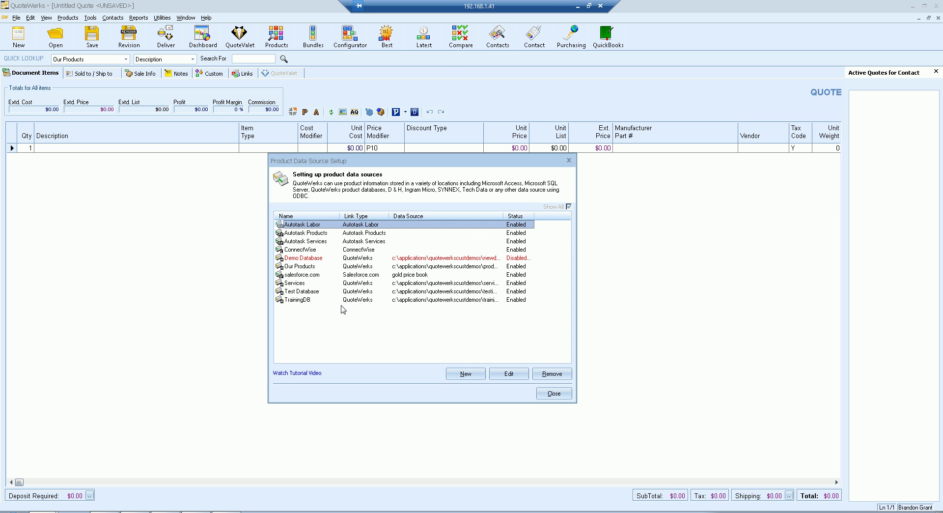
Review the TrainingDB entry alongside the Demo Database and ConnectWise sources, and close the product data source setup
{"action": "left_click", "coordinate": [307, 300]}
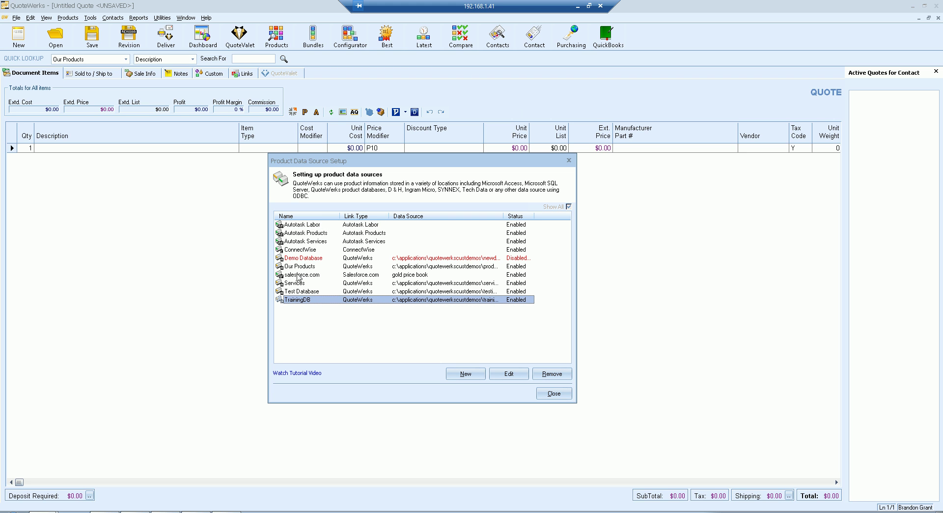
{"action": "left_click", "coordinate": [310, 259]}
{"action": "left_click", "coordinate": [366, 250]}
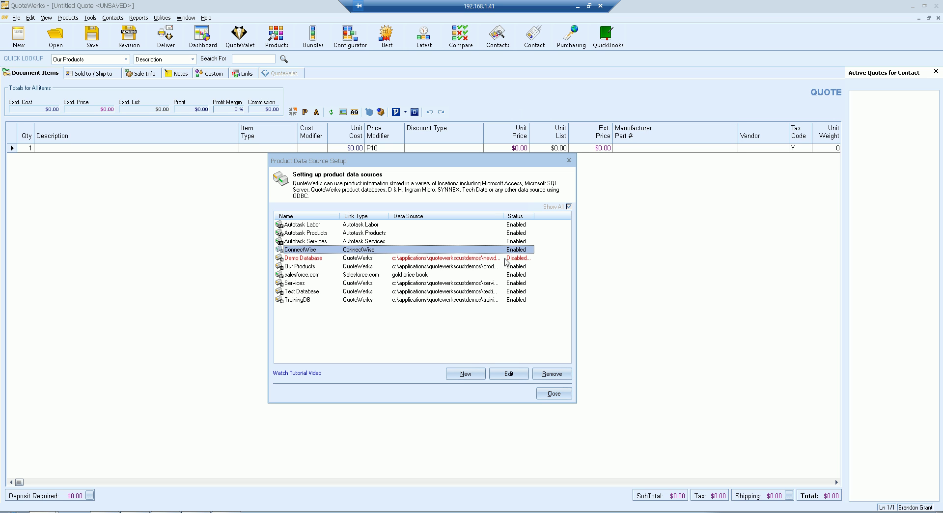
{"action": "left_click", "coordinate": [388, 301]}
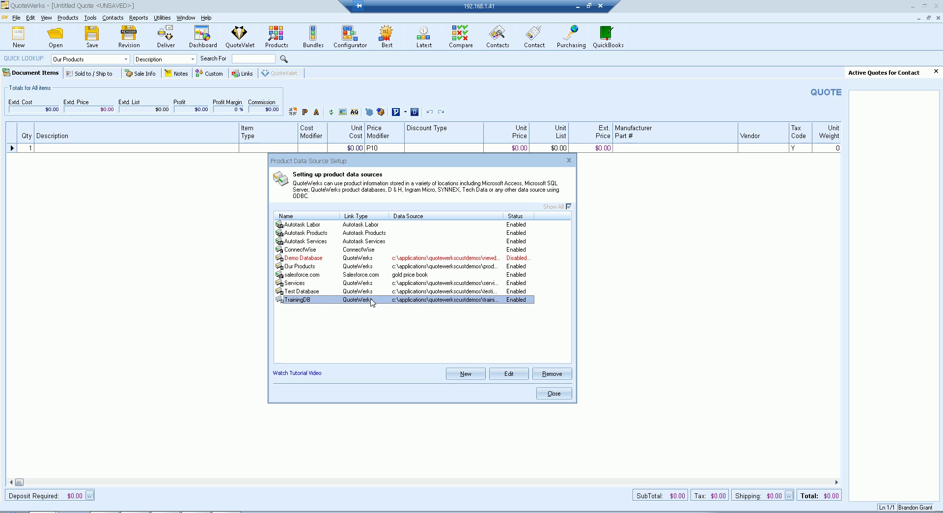
{"action": "left_click", "coordinate": [554, 396]}
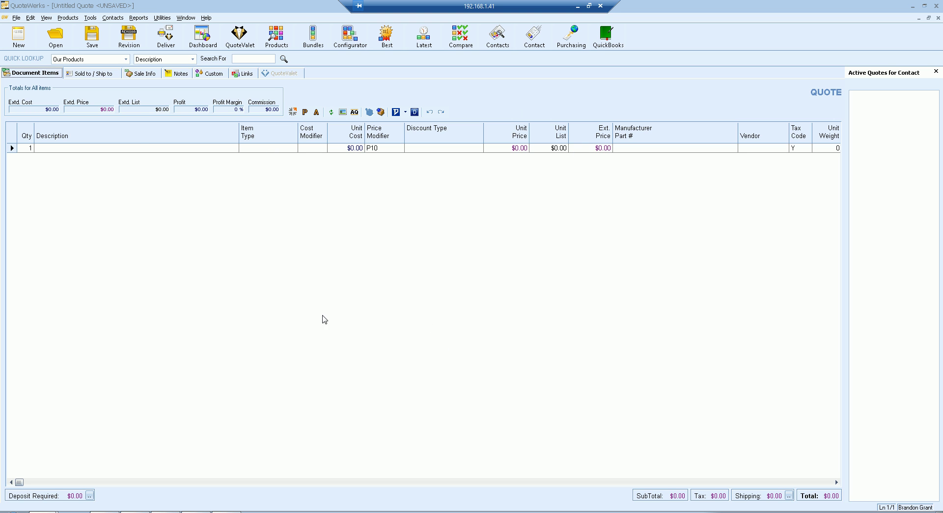
Start the Product Import Wizard and select Items.csv from the Training folder inside the desktop's Demo folder as the text file
{"action": "left_click", "coordinate": [68, 18]}
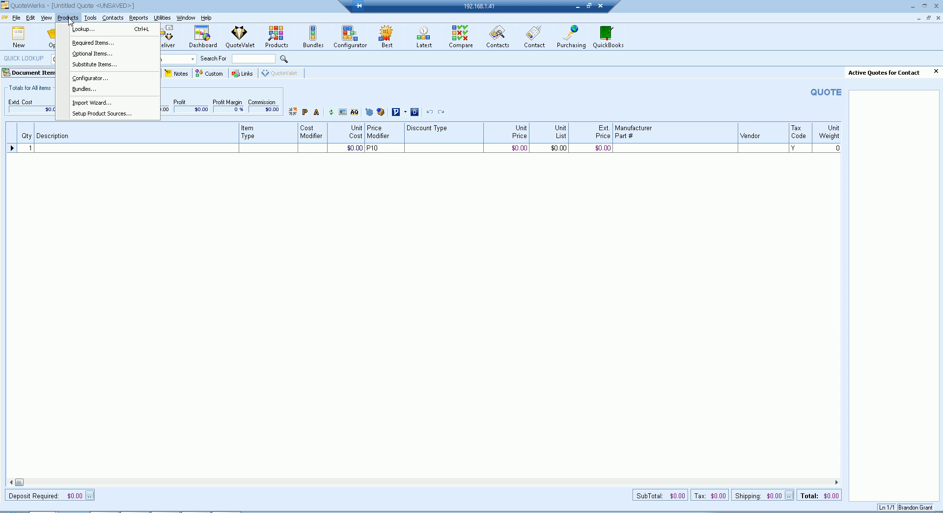
{"action": "left_click", "coordinate": [124, 104]}
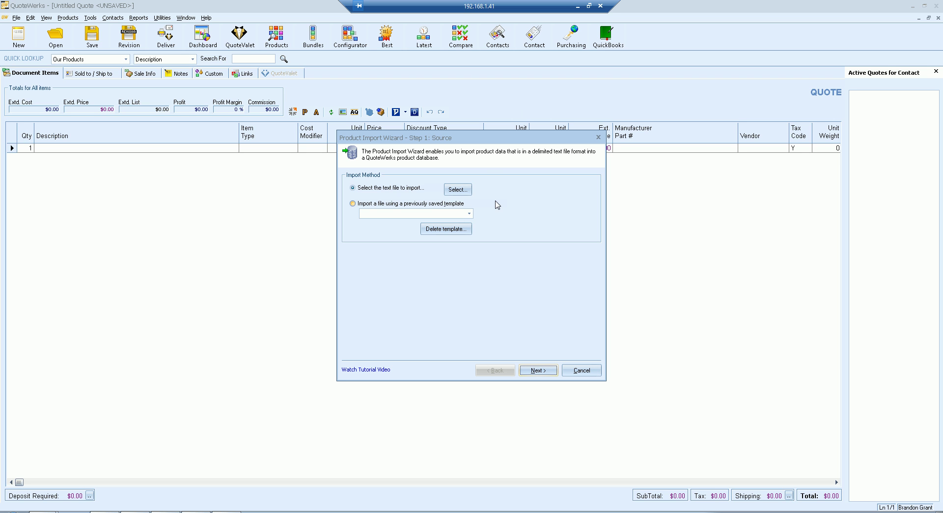
{"action": "left_click", "coordinate": [458, 193]}
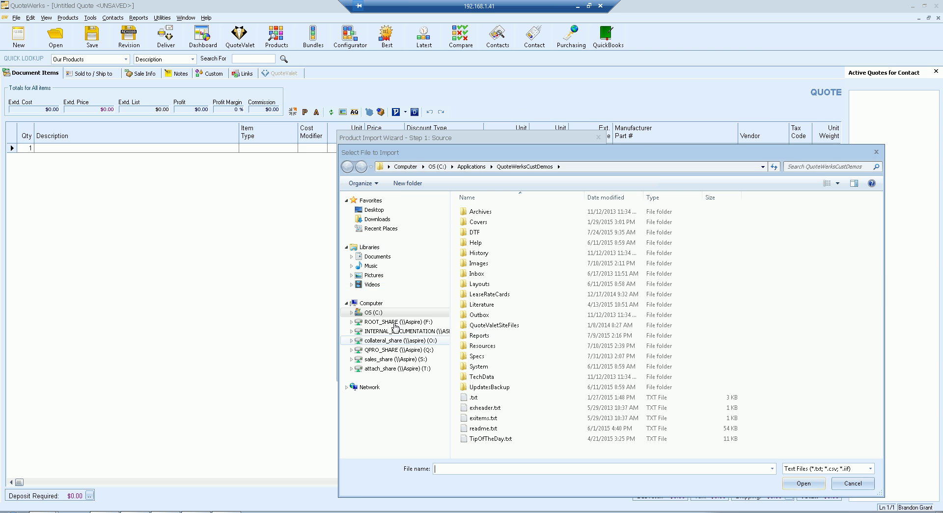
{"action": "left_click", "coordinate": [375, 210]}
{"action": "double_click", "coordinate": [488, 251]}
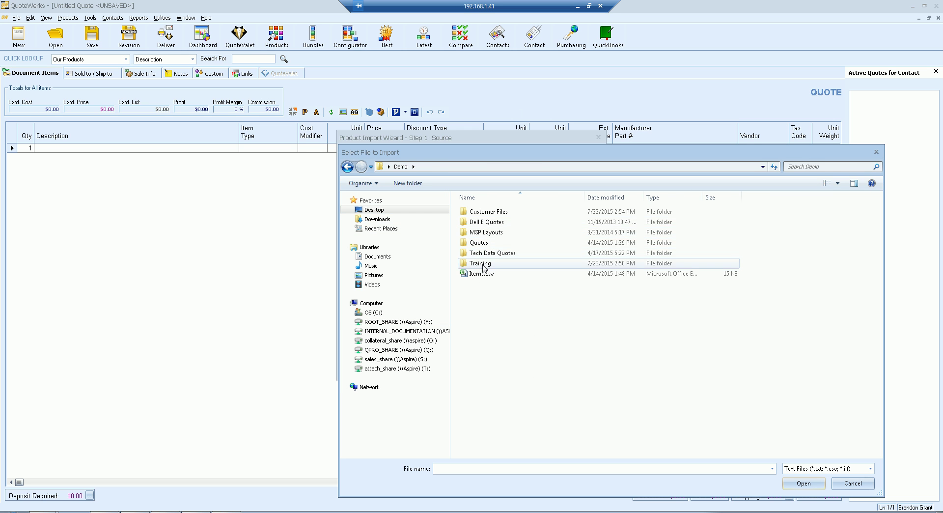
{"action": "double_click", "coordinate": [484, 266]}
{"action": "left_click", "coordinate": [481, 212]}
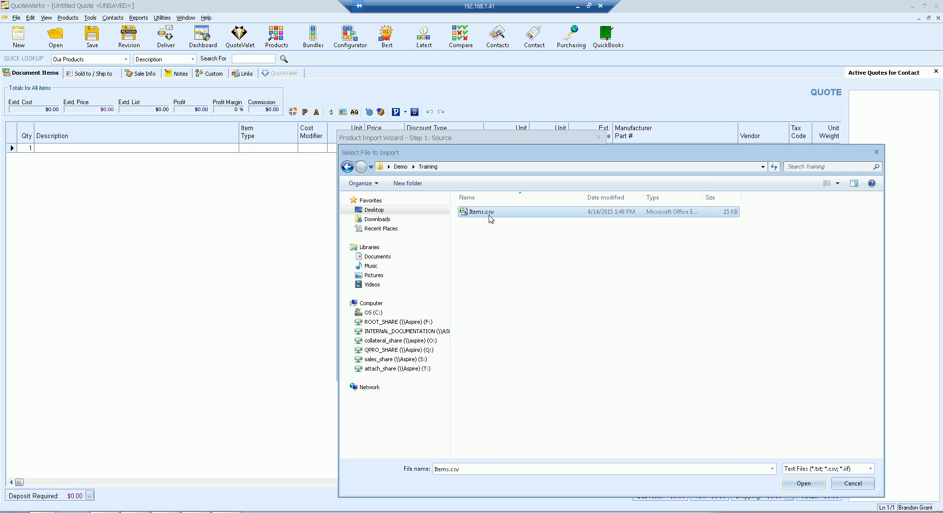
{"action": "left_click", "coordinate": [792, 482]}
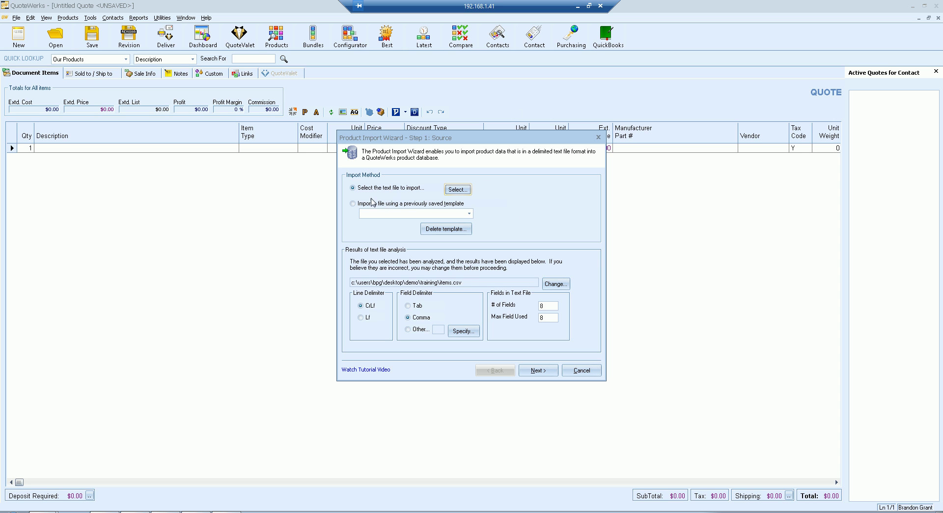
Check the selected file's path, keep the detected CrLf and comma delimiters, and continue to the basic field mapping
{"action": "left_click_drag", "start_coordinate": [472, 282], "coordinate": [364, 283]}
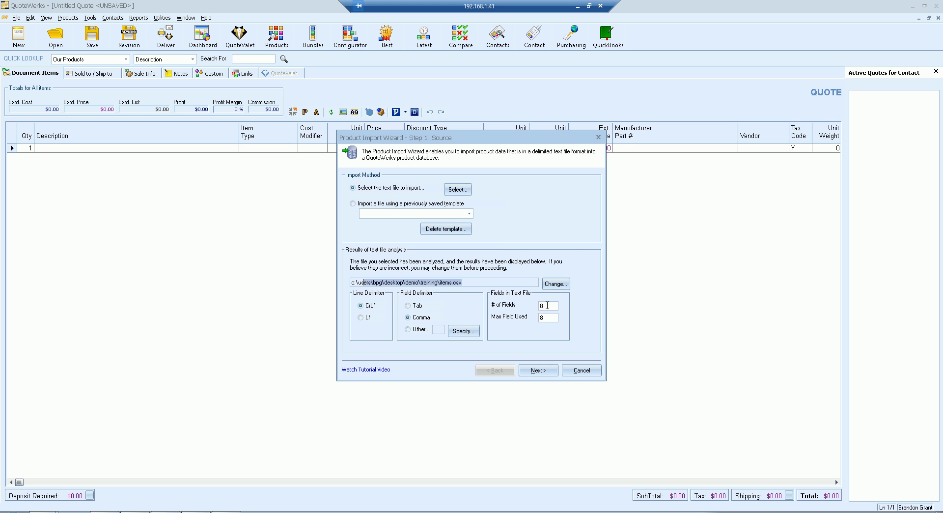
{"action": "left_click", "coordinate": [491, 283]}
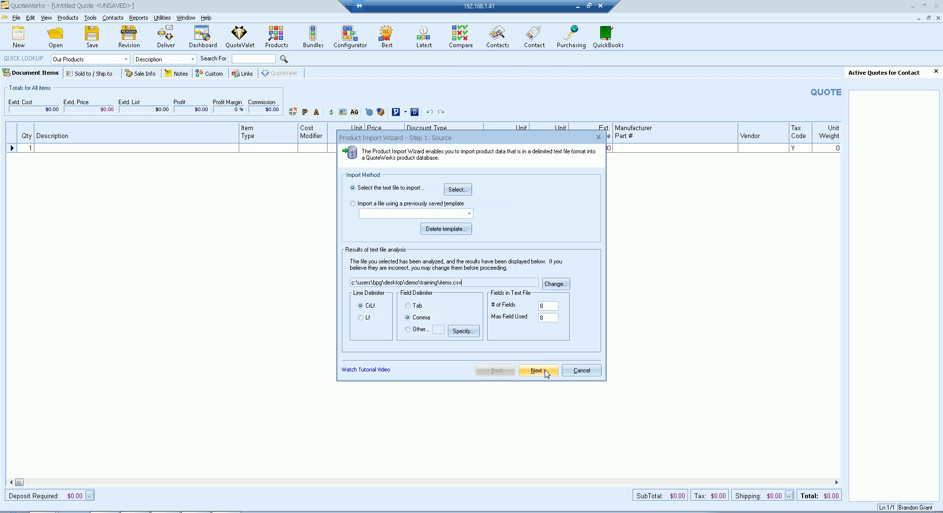
{"action": "left_click", "coordinate": [546, 372]}
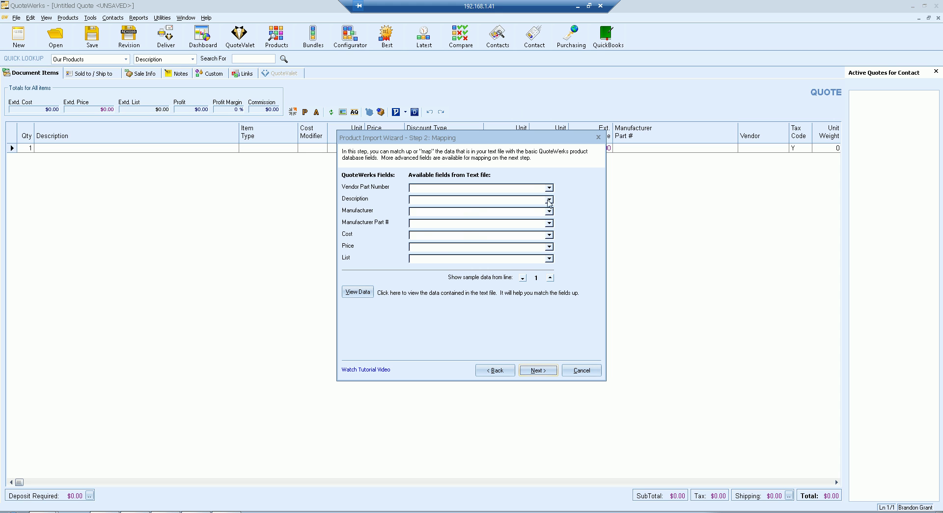
Examine the available text file fields and the rows in Items.csv, and close the data viewer
{"action": "left_click", "coordinate": [549, 189]}
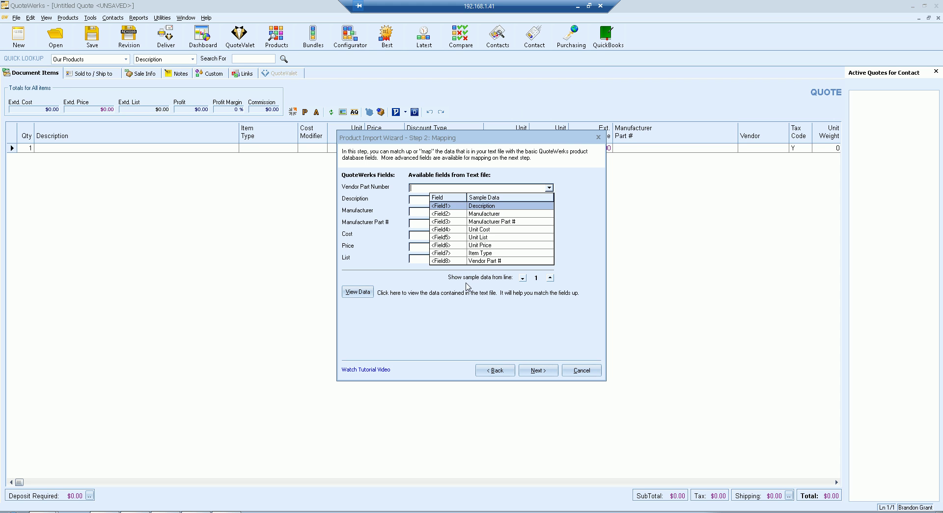
{"action": "left_click", "coordinate": [465, 284]}
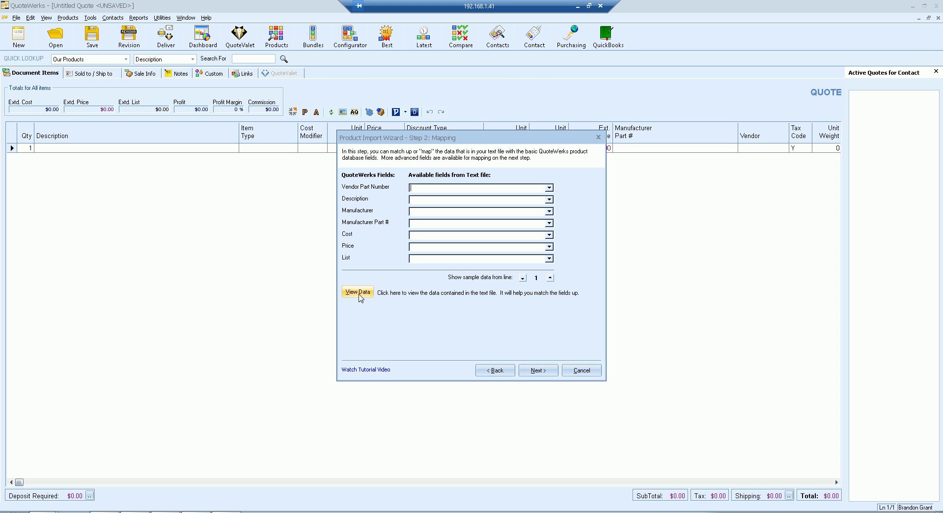
{"action": "left_click", "coordinate": [358, 292]}
{"action": "left_click_drag", "start_coordinate": [460, 143], "coordinate": [182, 131]}
{"action": "left_click_drag", "start_coordinate": [268, 133], "coordinate": [243, 144]}
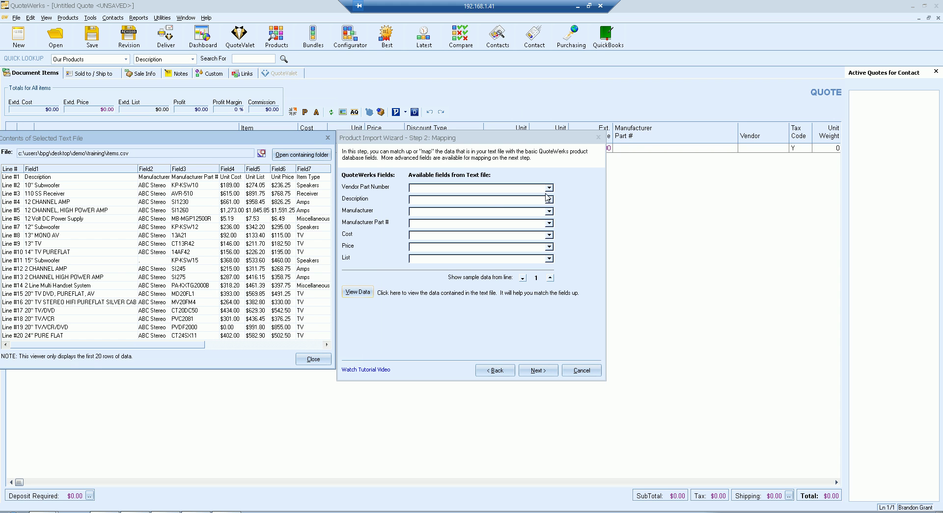
{"action": "left_click", "coordinate": [312, 359]}
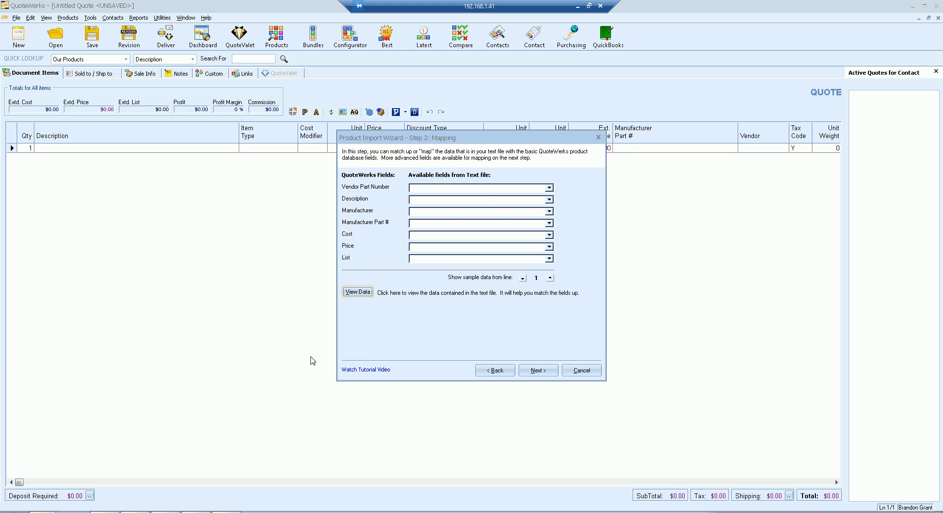
Map Vendor Part Number to Field8, Description to Field1, Manufacturer to Field2 and Manufacturer Part # to Field3
{"action": "left_click", "coordinate": [550, 188]}
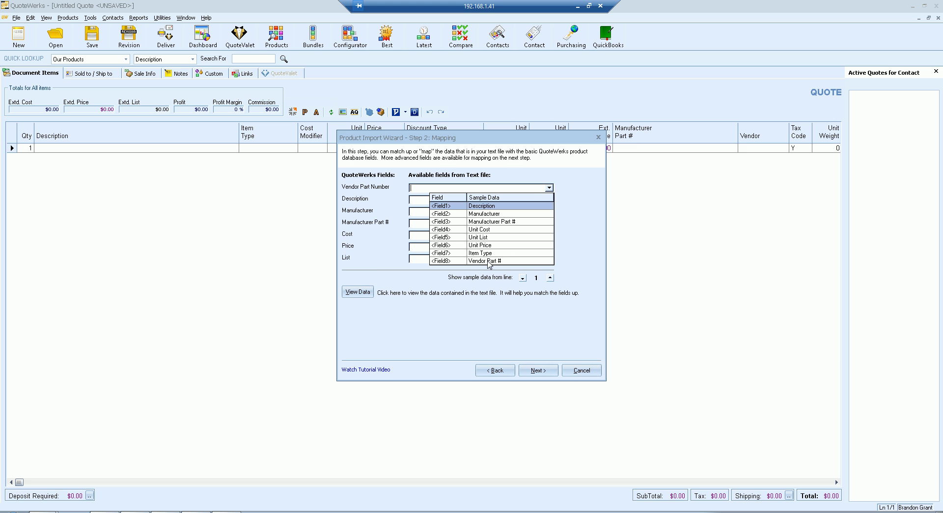
{"action": "left_click", "coordinate": [490, 261]}
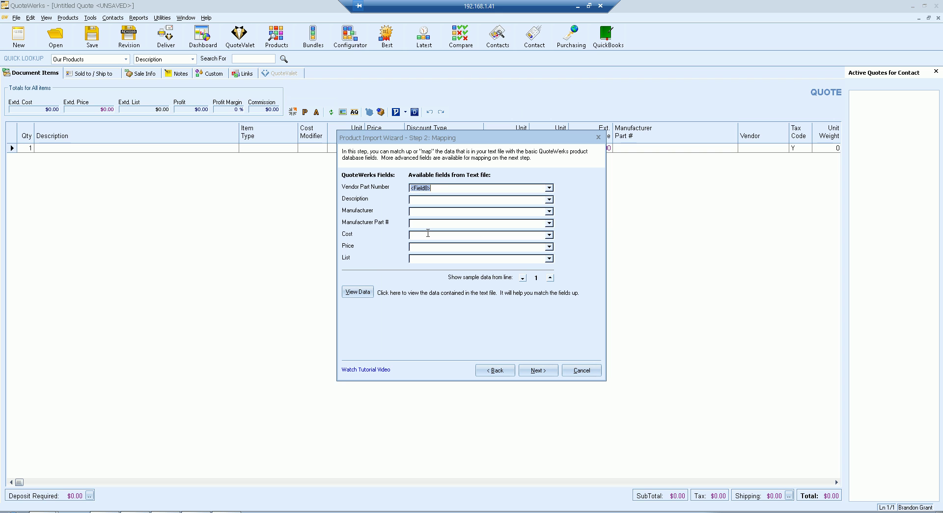
{"action": "left_click", "coordinate": [548, 200]}
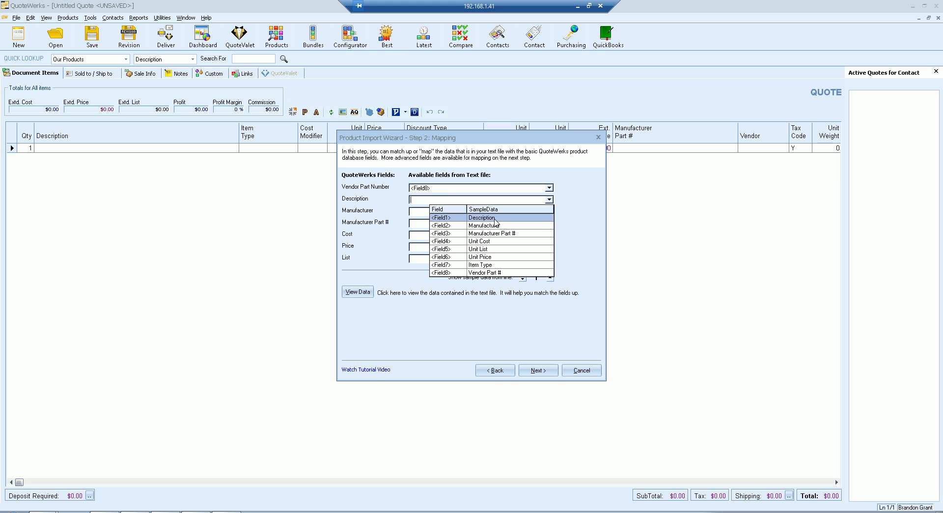
{"action": "left_click", "coordinate": [494, 218]}
{"action": "left_click", "coordinate": [550, 211]}
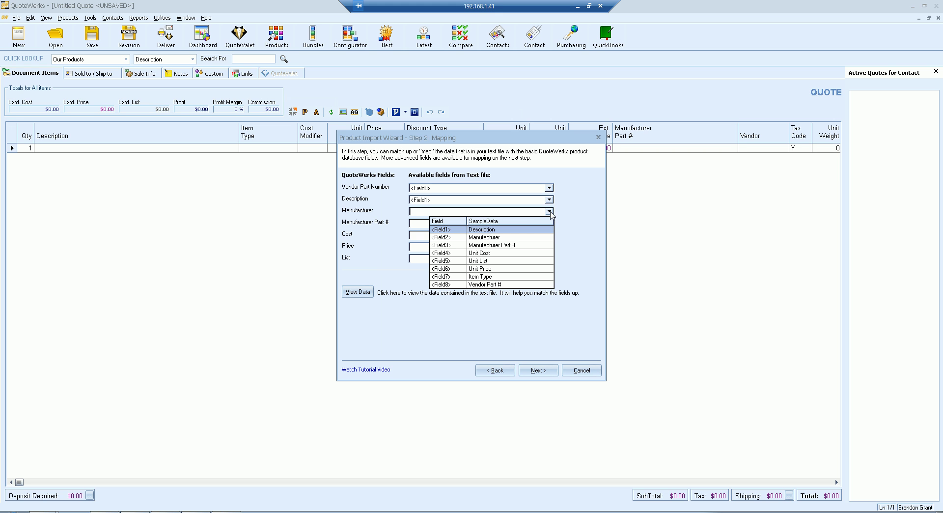
{"action": "left_click", "coordinate": [491, 237]}
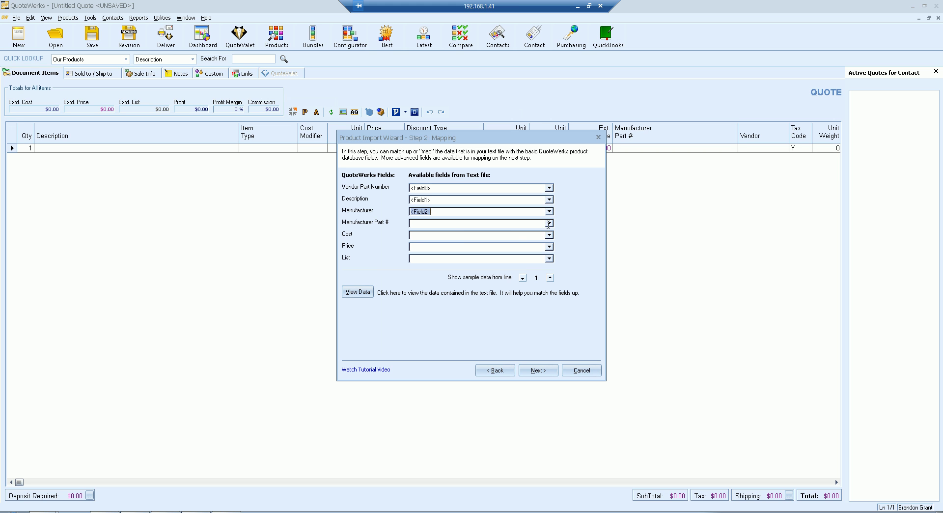
{"action": "left_click", "coordinate": [548, 223]}
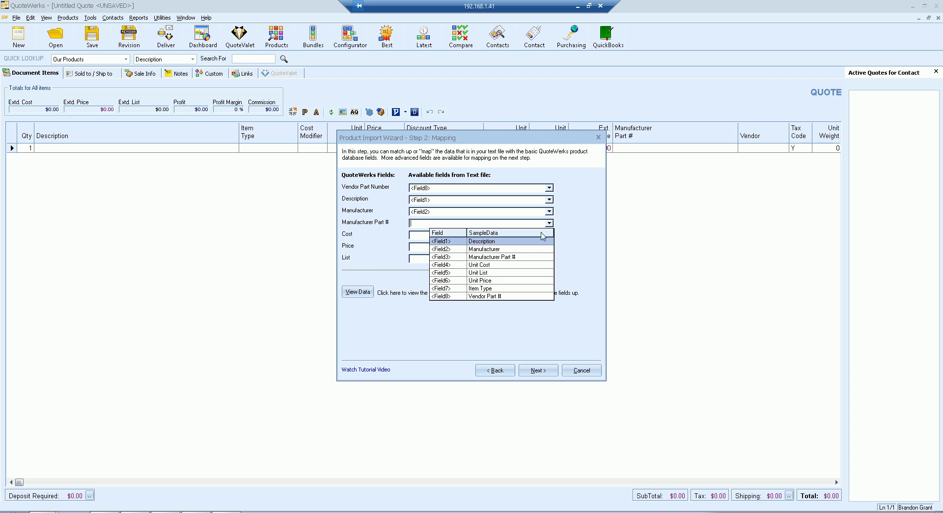
{"action": "left_click", "coordinate": [517, 258]}
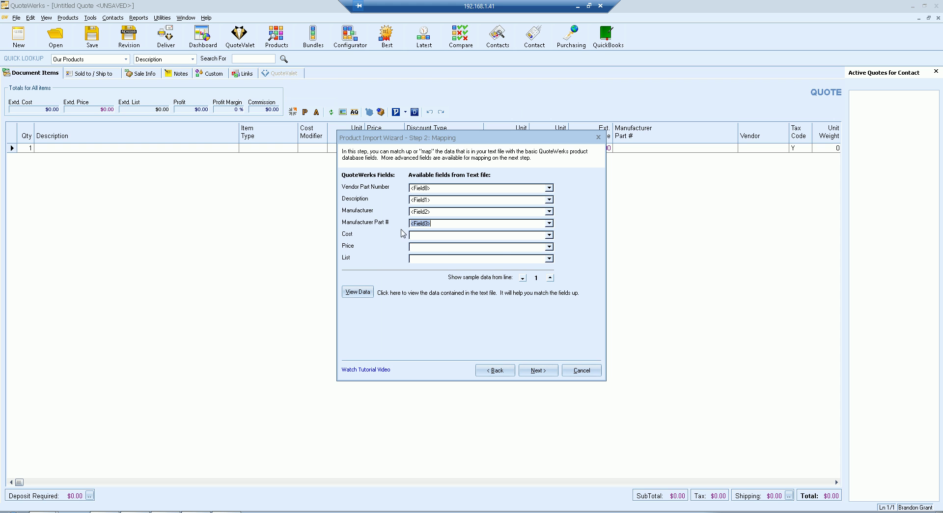
Map Cost to Field4, Price to Field6 and List to Field5, and continue to the advanced mapping
{"action": "left_click", "coordinate": [549, 235]}
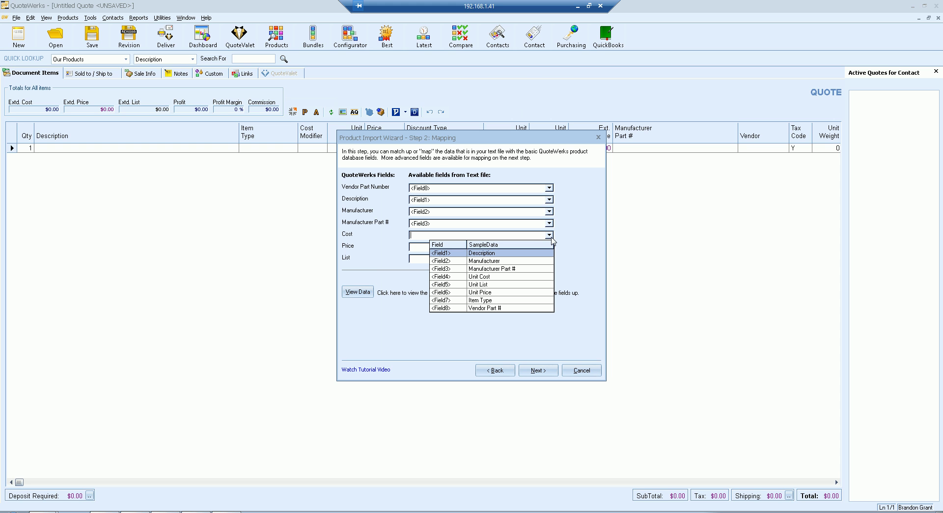
{"action": "left_click", "coordinate": [481, 277]}
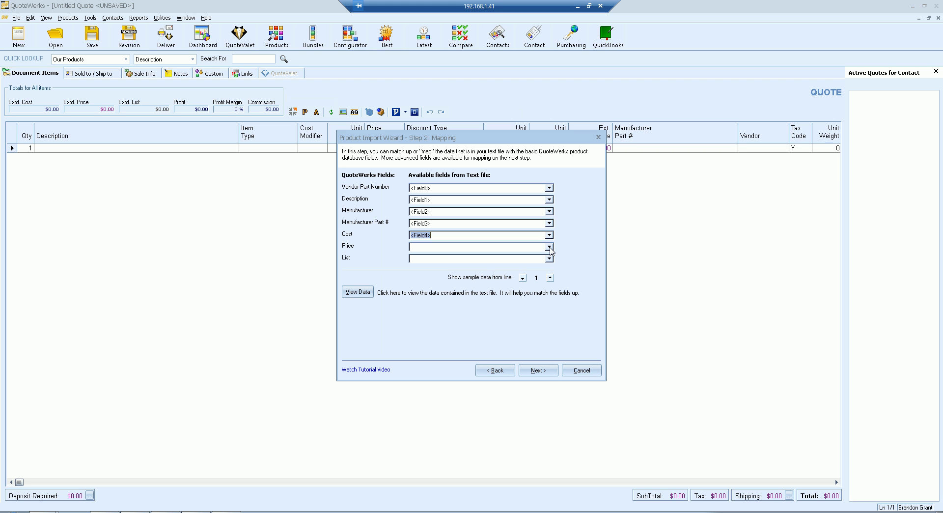
{"action": "left_click", "coordinate": [550, 247]}
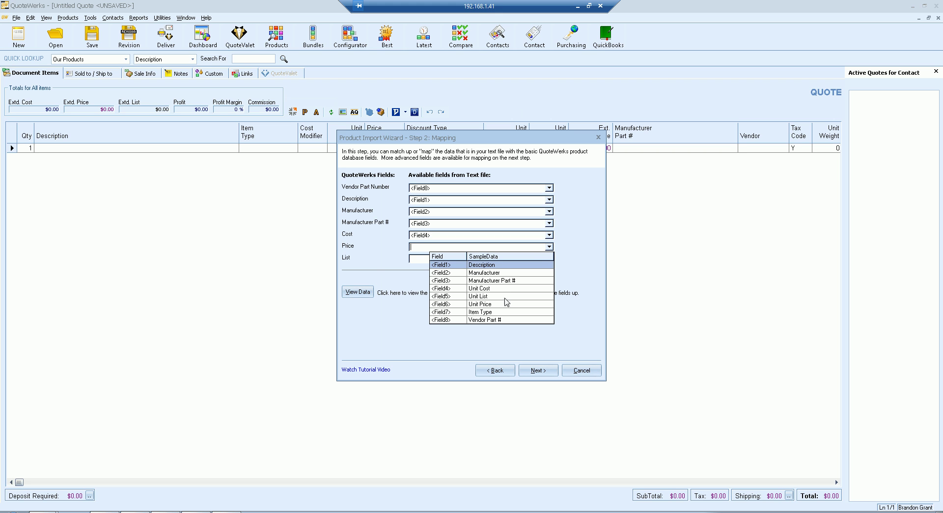
{"action": "left_click", "coordinate": [483, 304]}
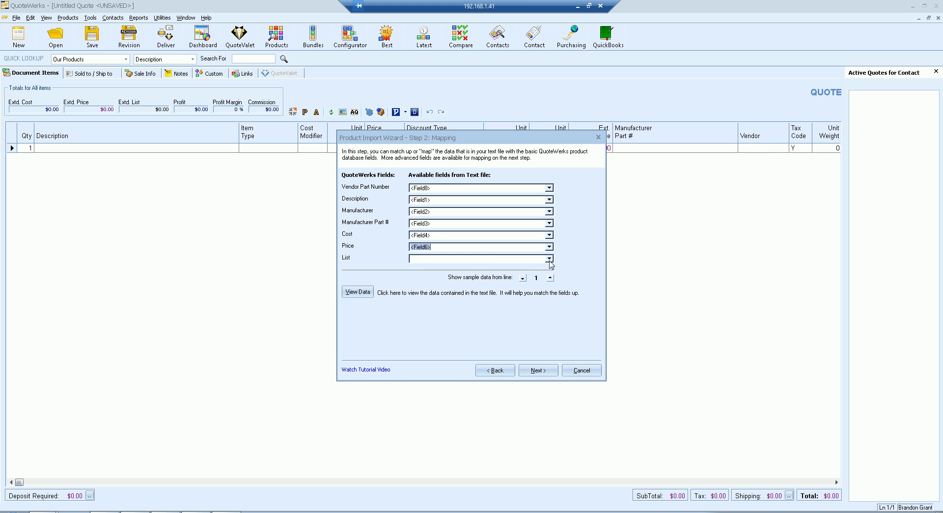
{"action": "left_click", "coordinate": [549, 259]}
{"action": "left_click", "coordinate": [479, 309]}
{"action": "left_click", "coordinate": [538, 369]}
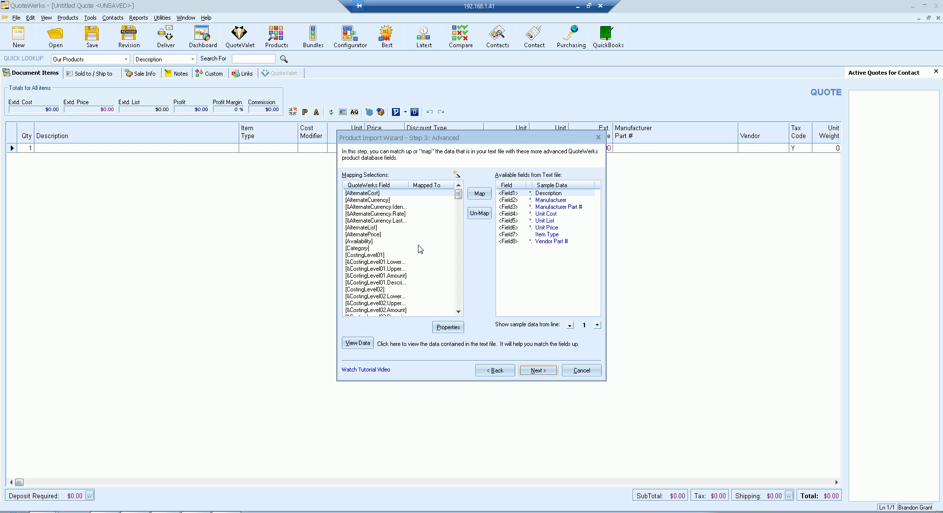
Look over the advanced QuoteWerks fields and map ItemType to Field7, Item Type
{"action": "left_click_drag", "start_coordinate": [458, 194], "coordinate": [461, 219]}
{"action": "scroll", "coordinate": [460, 218], "scroll_direction": "down", "scroll_amount": 15}
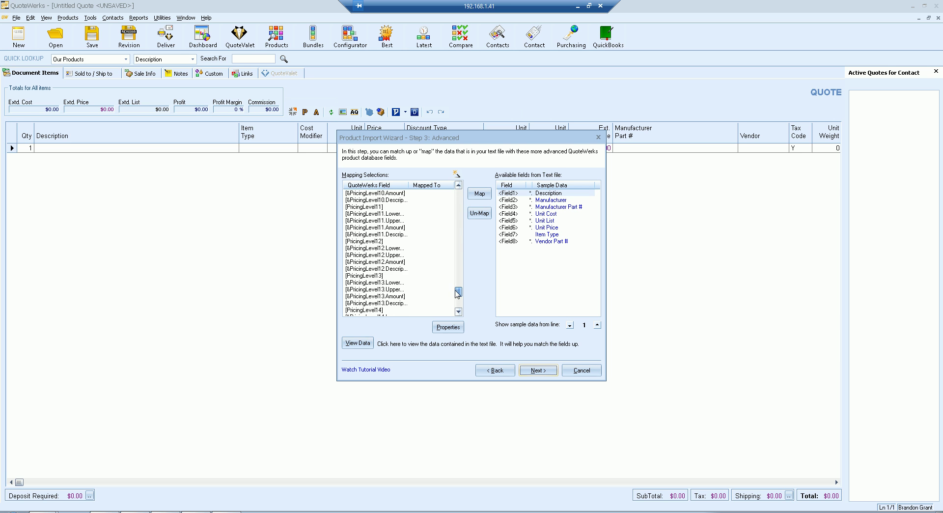
{"action": "scroll", "coordinate": [461, 245], "scroll_direction": "up", "scroll_amount": 20}
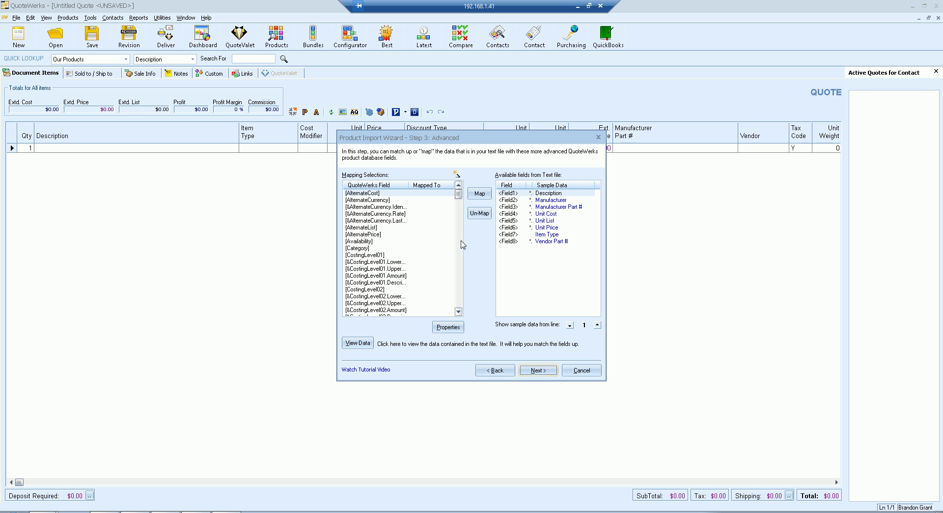
{"action": "left_click", "coordinate": [541, 235]}
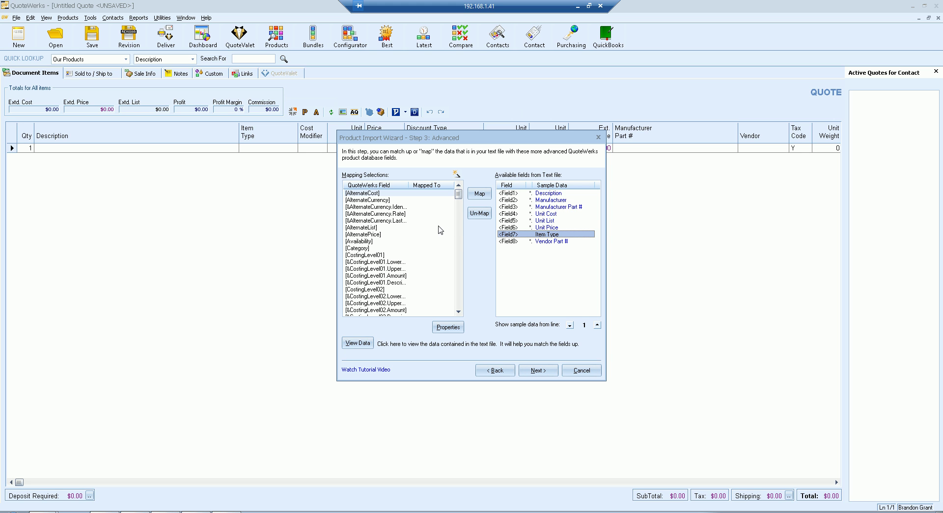
{"action": "left_click_drag", "start_coordinate": [458, 194], "coordinate": [454, 258]}
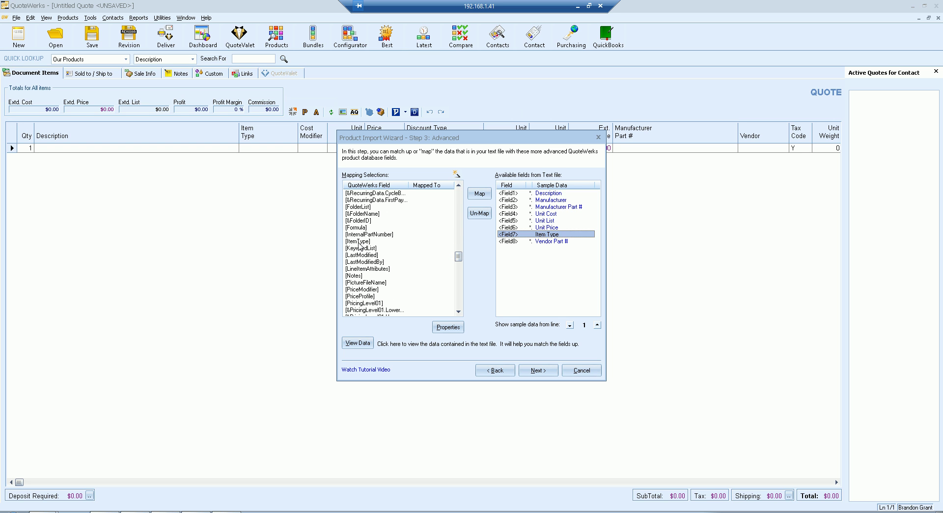
{"action": "left_click", "coordinate": [360, 241]}
{"action": "left_click", "coordinate": [540, 235]}
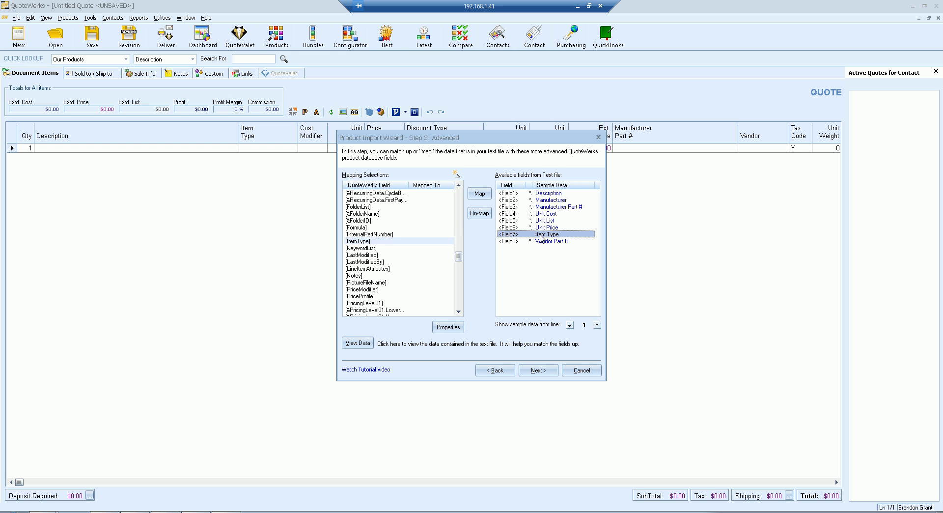
{"action": "left_click", "coordinate": [407, 241]}
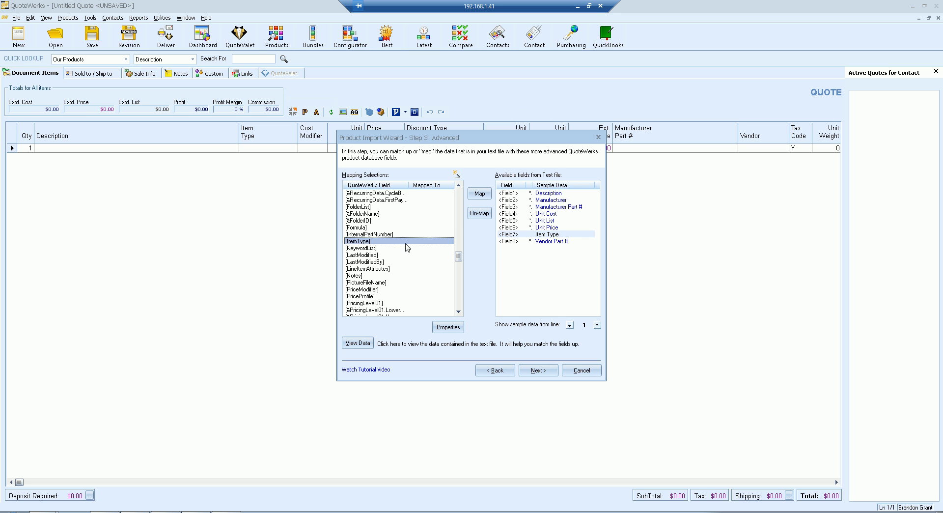
{"action": "left_click", "coordinate": [482, 195]}
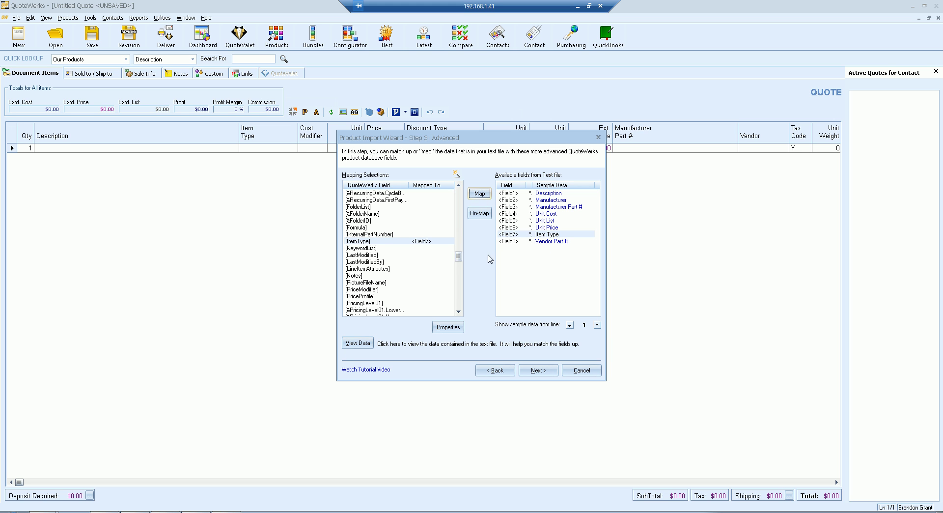
Look through the remaining advanced QuoteWerks fields and highlight PictureFileName
{"action": "left_click_drag", "start_coordinate": [458, 257], "coordinate": [462, 194]}
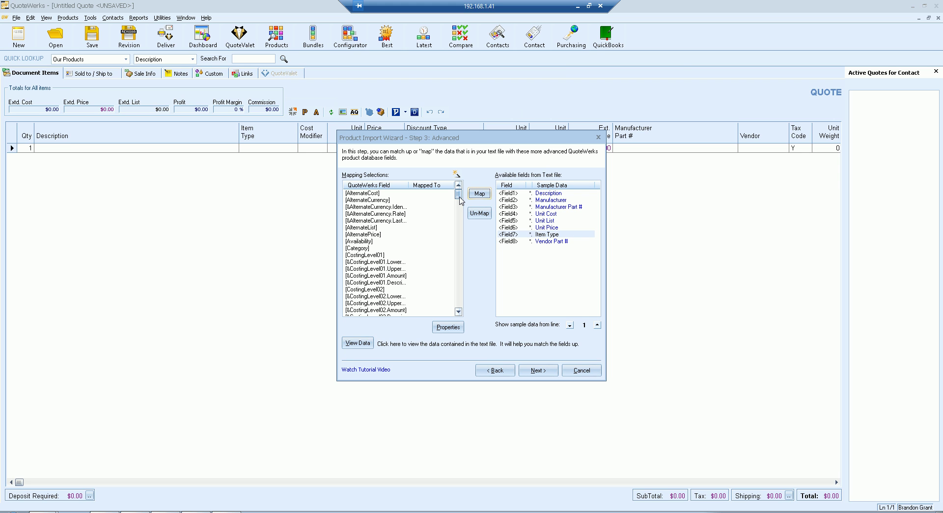
{"action": "left_click_drag", "start_coordinate": [461, 198], "coordinate": [454, 266]}
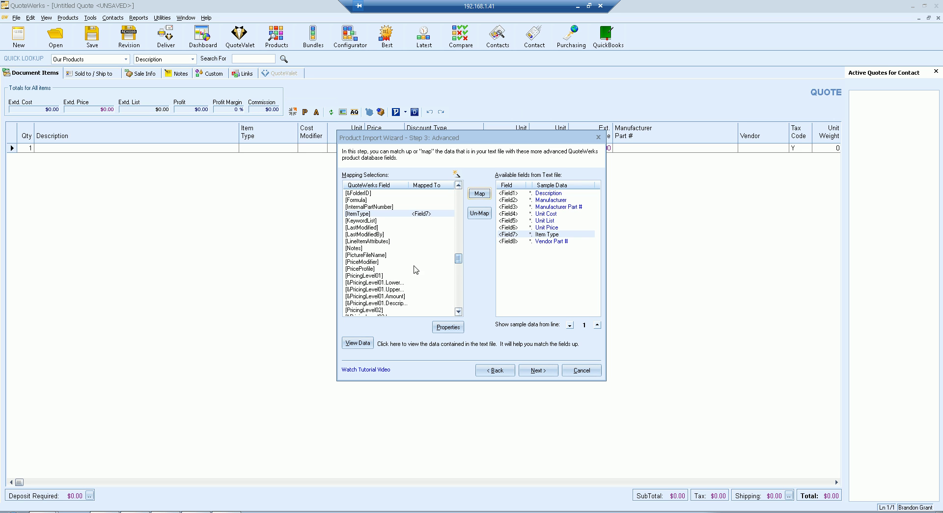
{"action": "left_click", "coordinate": [366, 254]}
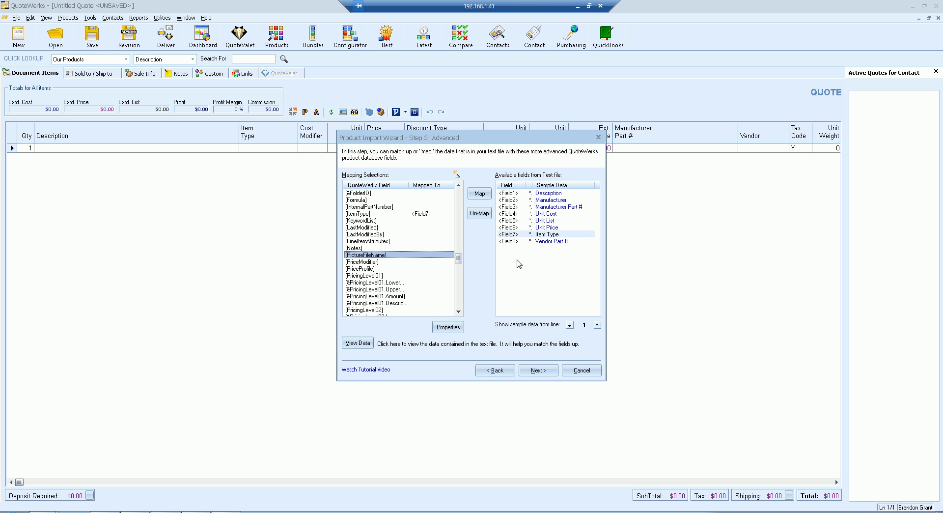
View the contents of the selected items.csv across all columns and close the viewer
{"action": "left_click", "coordinate": [357, 343]}
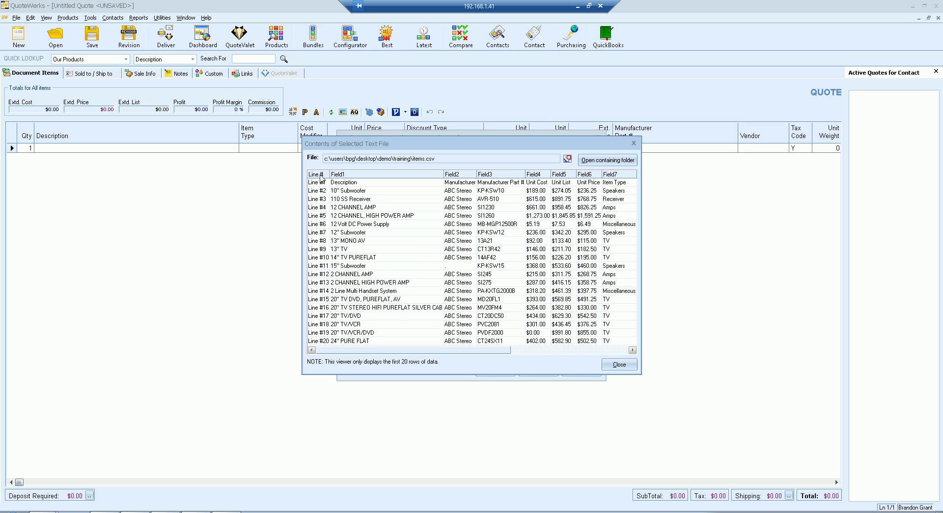
{"action": "left_click", "coordinate": [623, 350]}
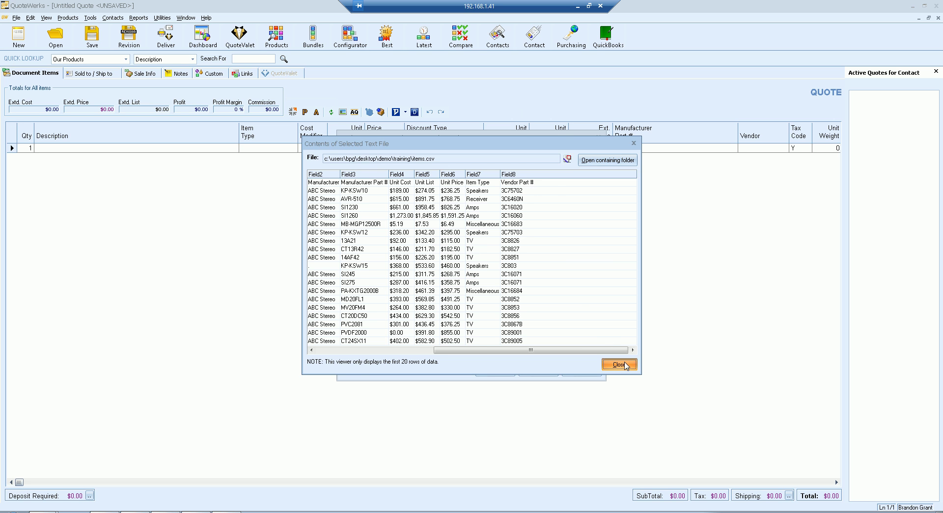
{"action": "left_click", "coordinate": [621, 364]}
Look through the full list of advanced QuoteWerks fields and check the import value entry for PictureFileName
{"action": "left_click_drag", "start_coordinate": [459, 259], "coordinate": [459, 194]}
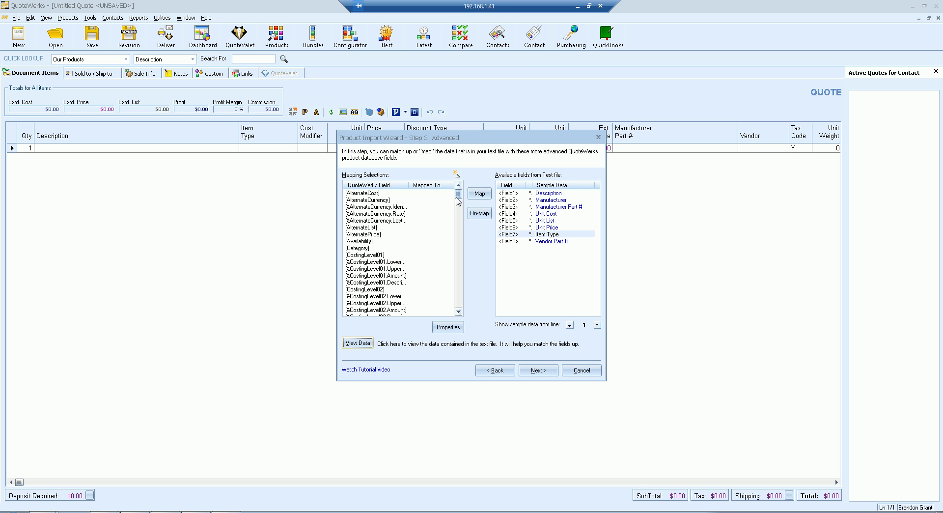
{"action": "left_click_drag", "start_coordinate": [456, 202], "coordinate": [461, 313]}
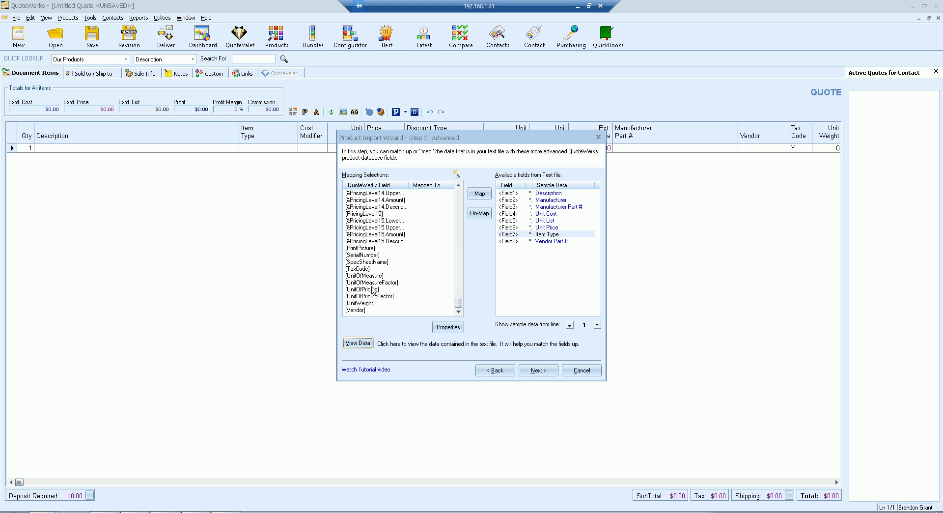
{"action": "left_click_drag", "start_coordinate": [460, 309], "coordinate": [458, 255]}
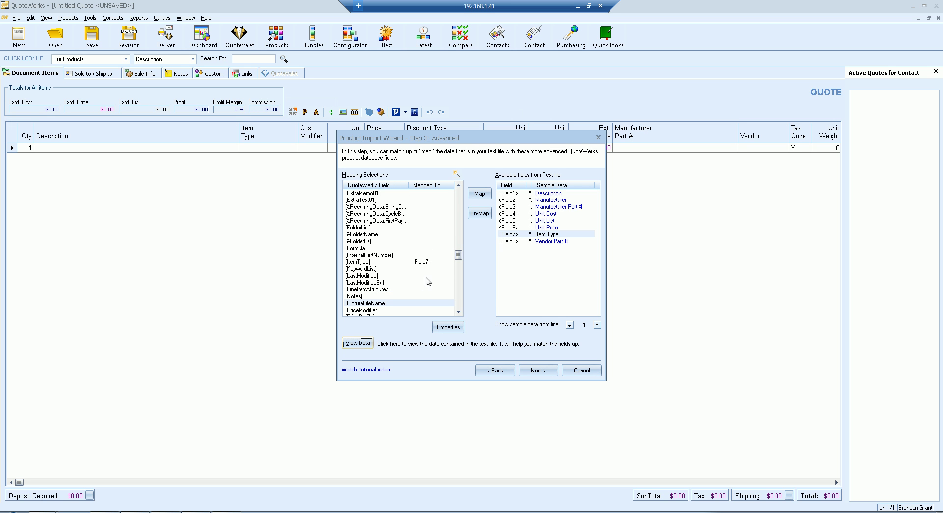
{"action": "left_click", "coordinate": [440, 326]}
{"action": "left_click", "coordinate": [516, 290]}
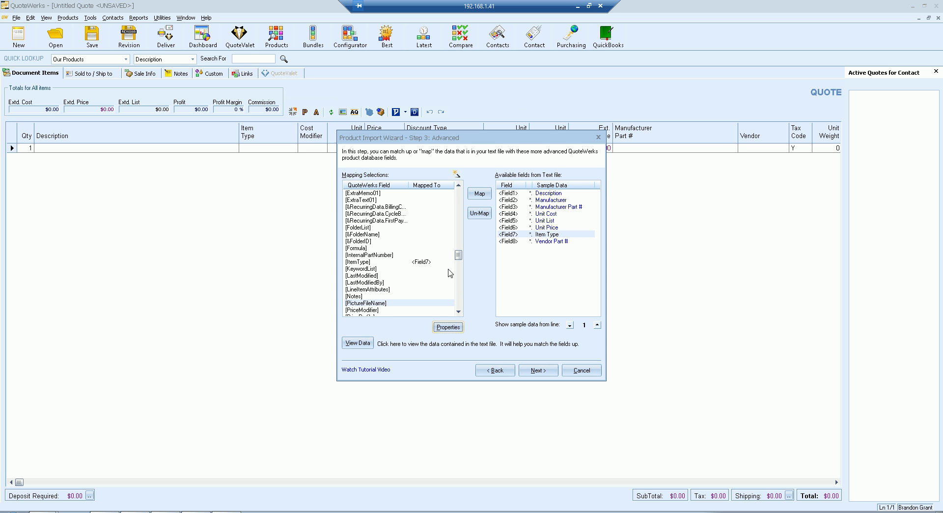
Try out the import value m25 for the CostModifier field and discard it
{"action": "left_click_drag", "start_coordinate": [458, 256], "coordinate": [458, 239]}
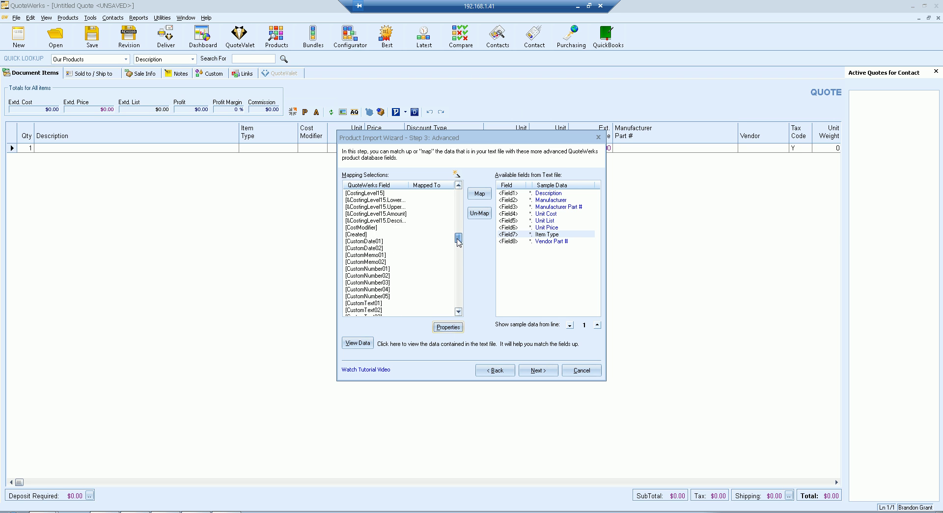
{"action": "left_click", "coordinate": [373, 228]}
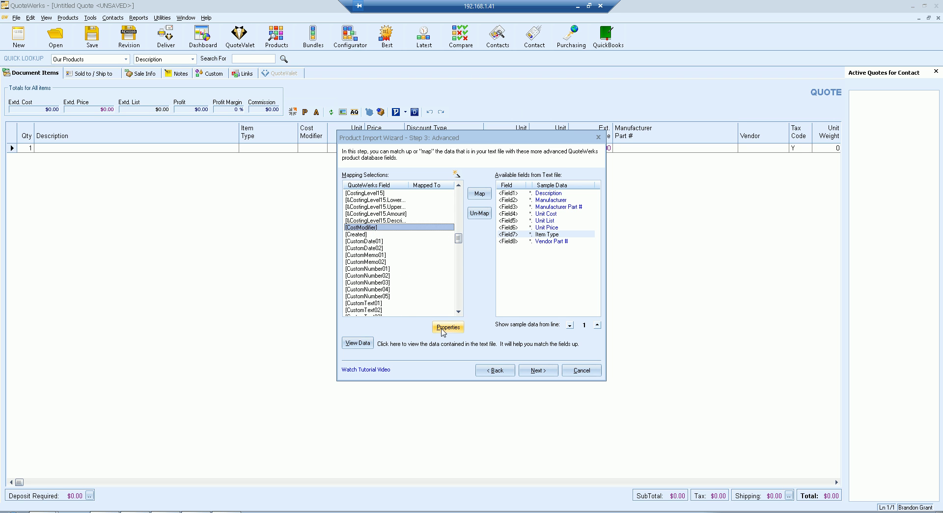
{"action": "left_click", "coordinate": [444, 328]}
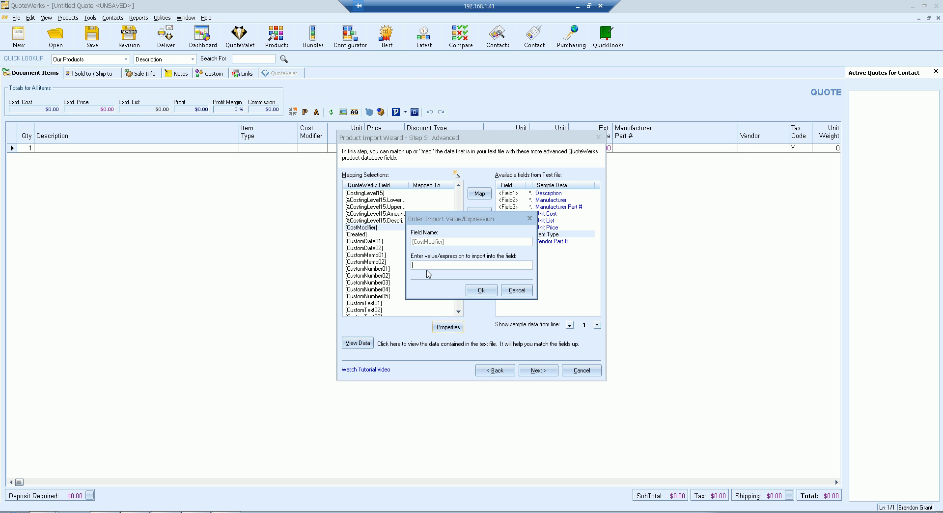
{"action": "type", "text": "m25"}
{"action": "key", "text": "BackSpace"}
{"action": "key", "text": "BackSpace"}
{"action": "left_click", "coordinate": [516, 290]}
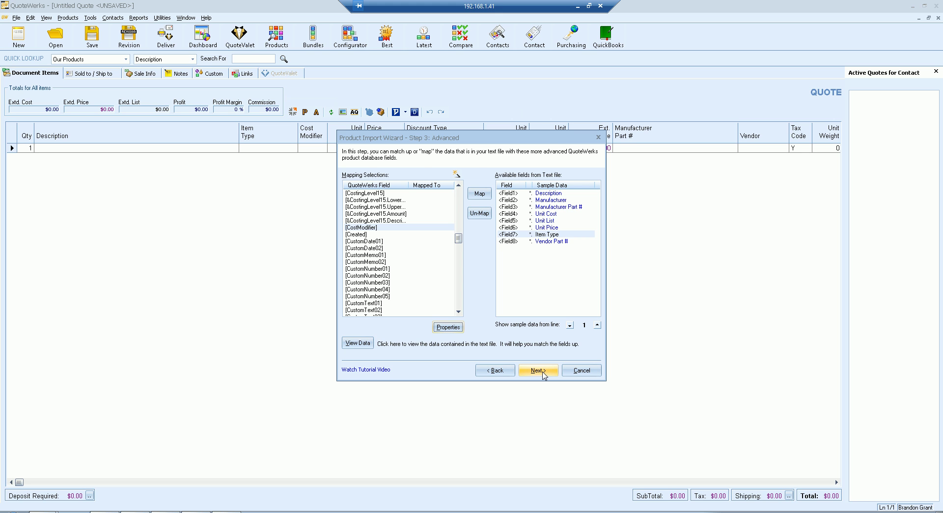
Continue to the destination settings and choose to have QuoteWerks create a new database for the products
{"action": "left_click", "coordinate": [544, 374]}
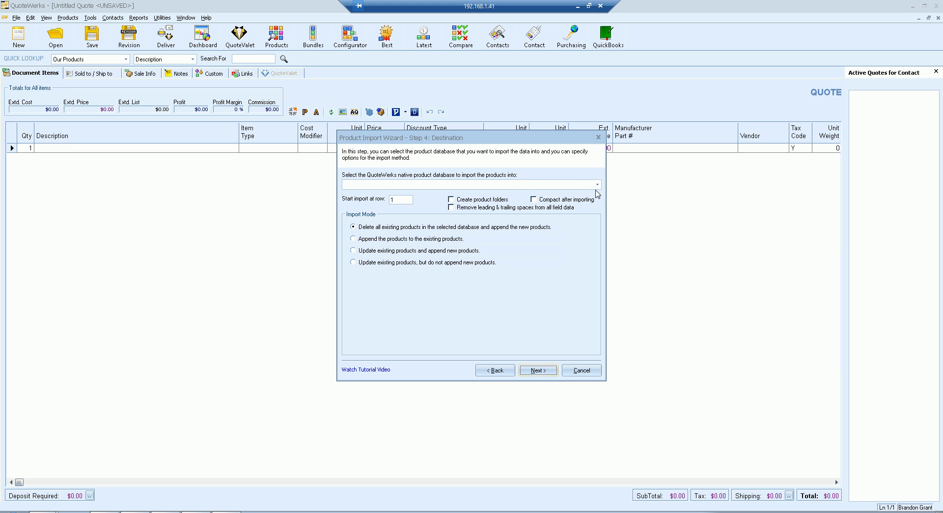
{"action": "left_click", "coordinate": [597, 185]}
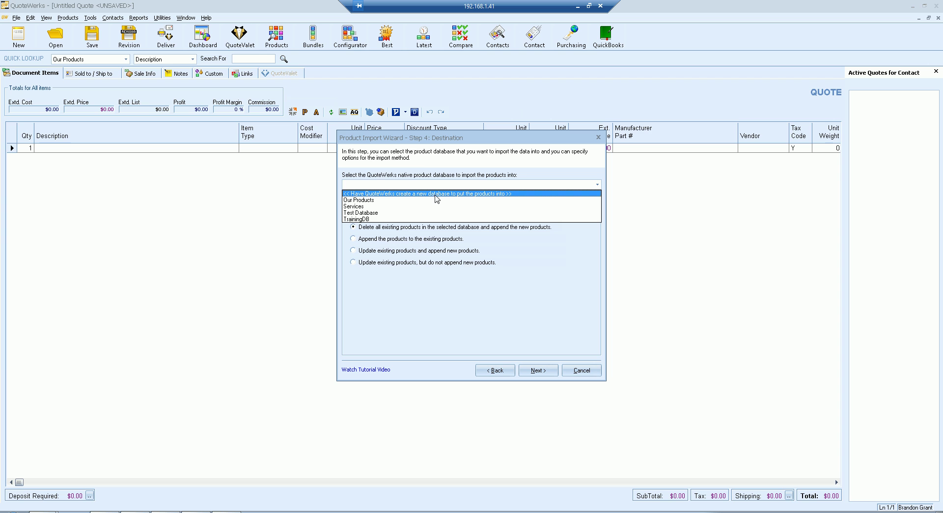
{"action": "left_click", "coordinate": [436, 194]}
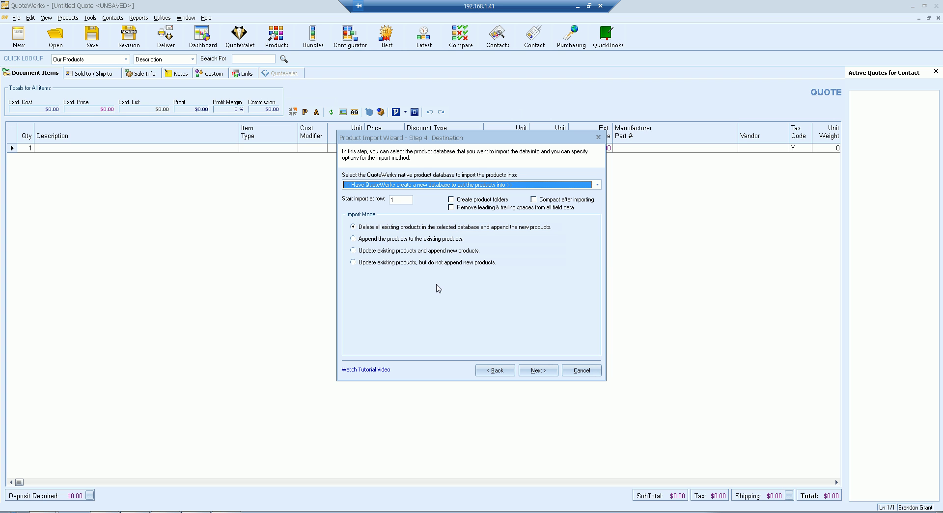
{"action": "left_click", "coordinate": [424, 186]}
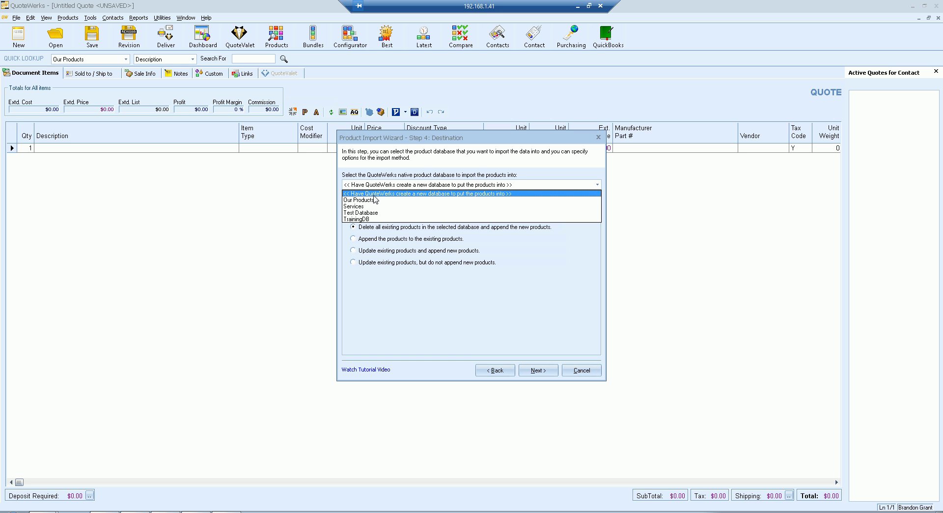
{"action": "left_click", "coordinate": [374, 196]}
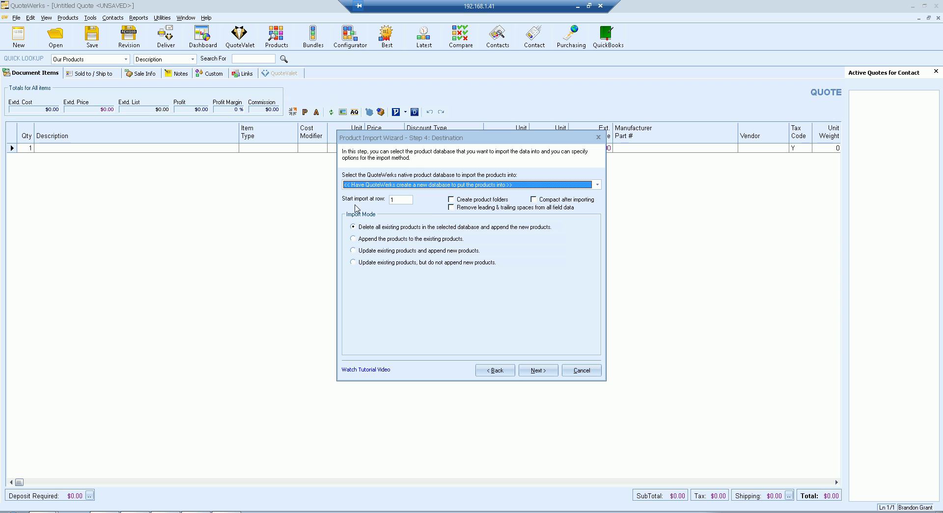
Start the import at row 2 and enable removing leading and trailing spaces from all field data
{"action": "key", "text": "Tab"}
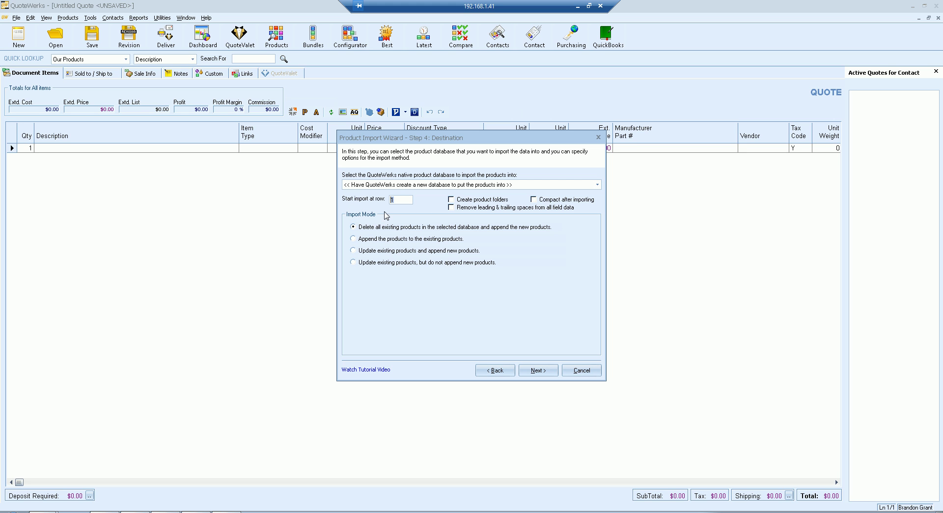
{"action": "type", "text": "2"}
{"action": "left_click", "coordinate": [479, 201]}
{"action": "left_click", "coordinate": [477, 208]}
{"action": "left_click", "coordinate": [383, 228]}
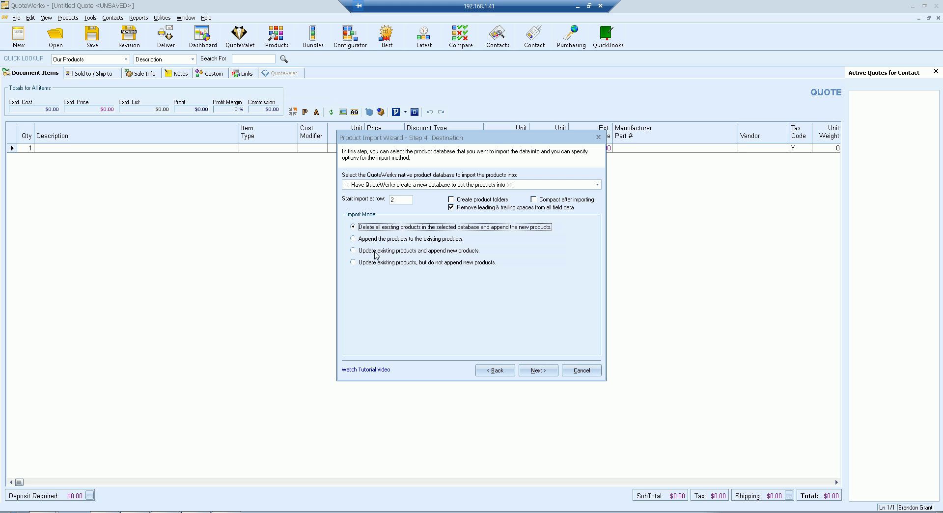
Try the mode that updates existing products and appends new ones, matching Field4 to ManufacturerPartNumber
{"action": "left_click", "coordinate": [399, 239]}
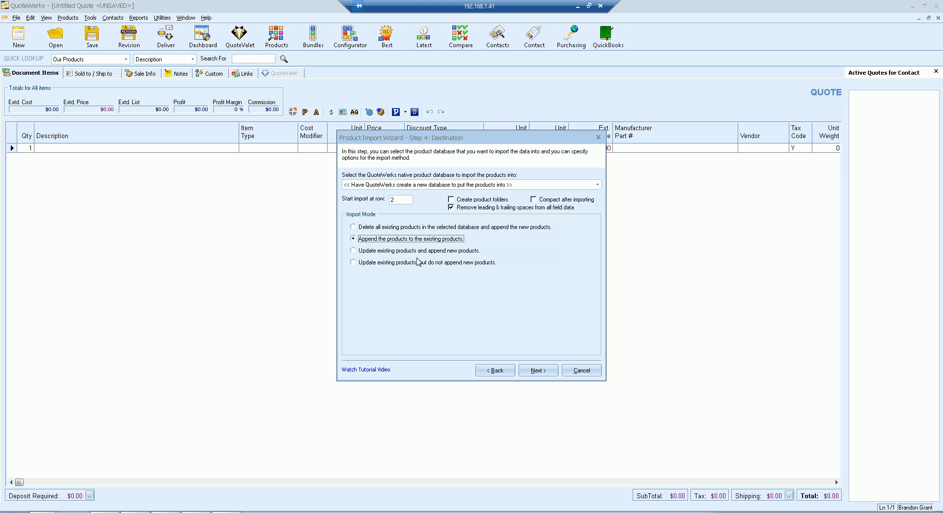
{"action": "left_click", "coordinate": [420, 251]}
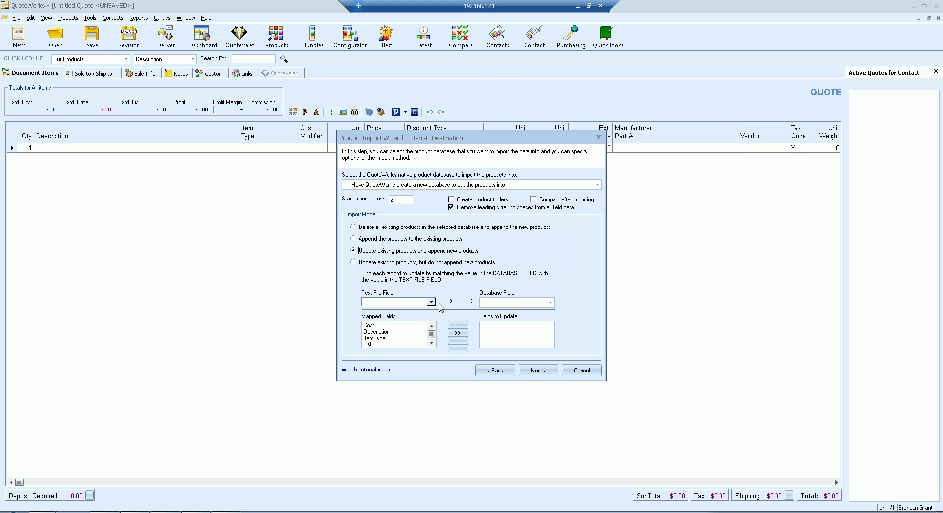
{"action": "left_click", "coordinate": [431, 302]}
{"action": "key", "text": "Escape"}
{"action": "left_click", "coordinate": [432, 303]}
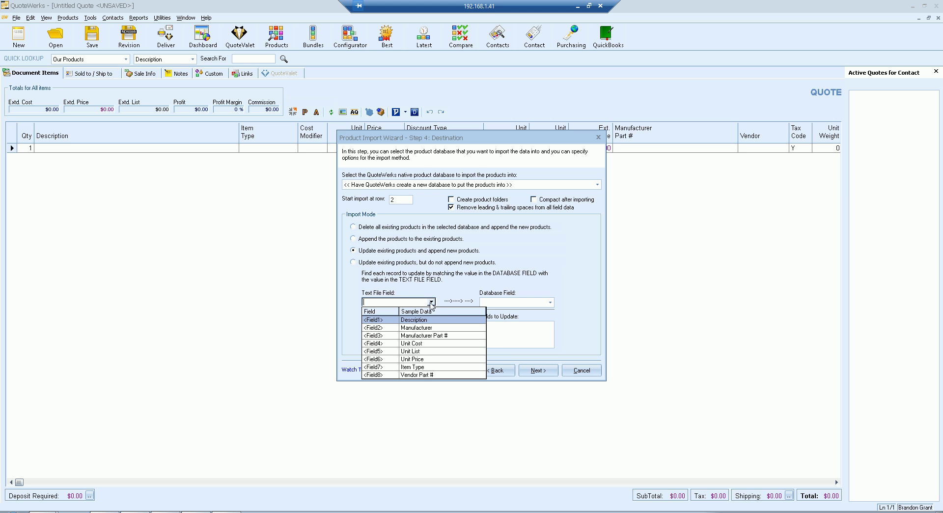
{"action": "left_click", "coordinate": [416, 343]}
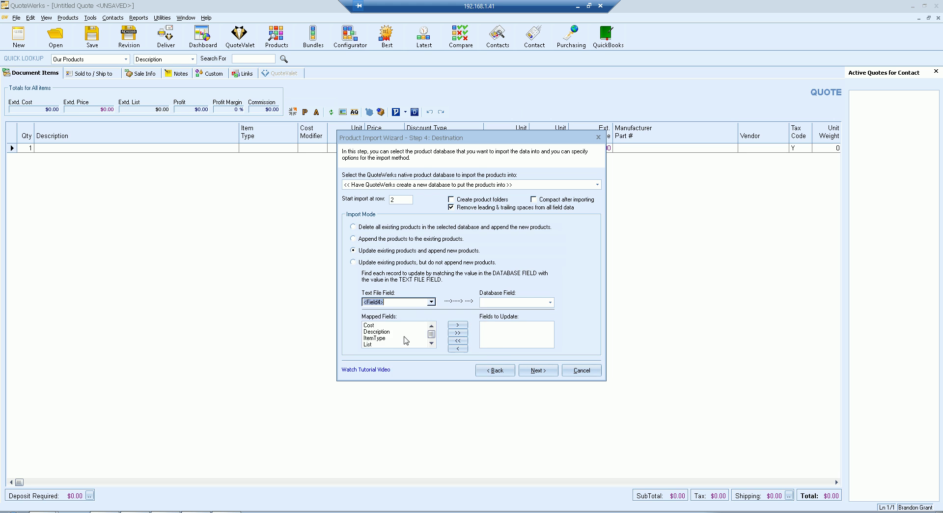
{"action": "left_click", "coordinate": [551, 302]}
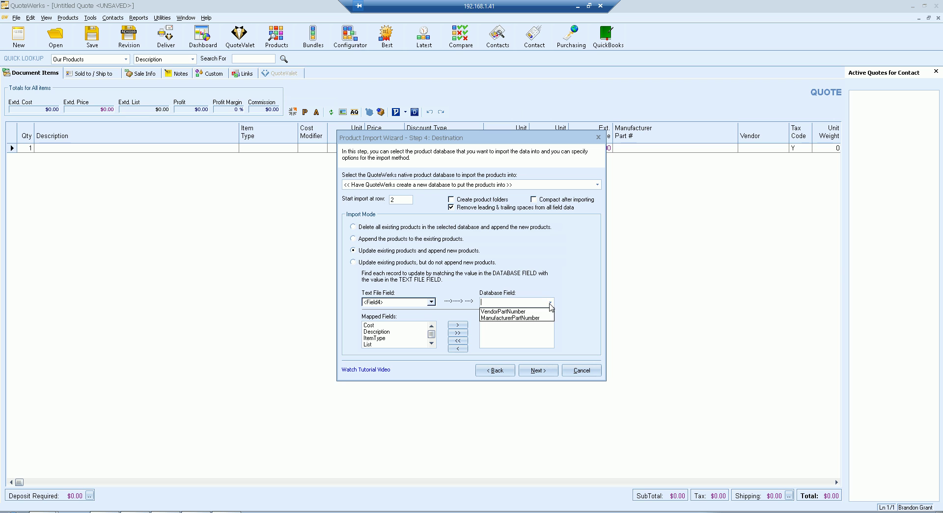
{"action": "left_click", "coordinate": [531, 318]}
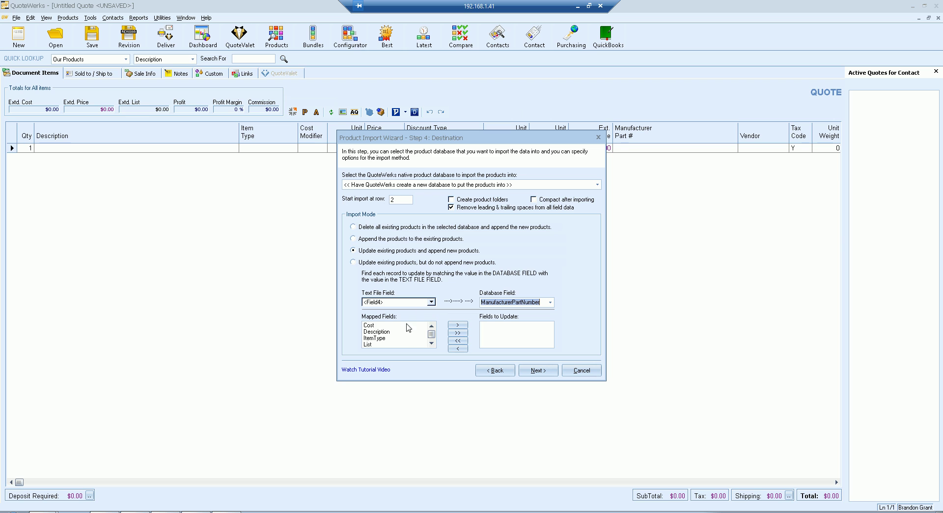
{"action": "left_click", "coordinate": [431, 344]}
{"action": "left_click_drag", "start_coordinate": [433, 334], "coordinate": [433, 327]}
Set the import mode to delete all existing products and append the new ones, and continue to the final page
{"action": "left_click", "coordinate": [376, 265]}
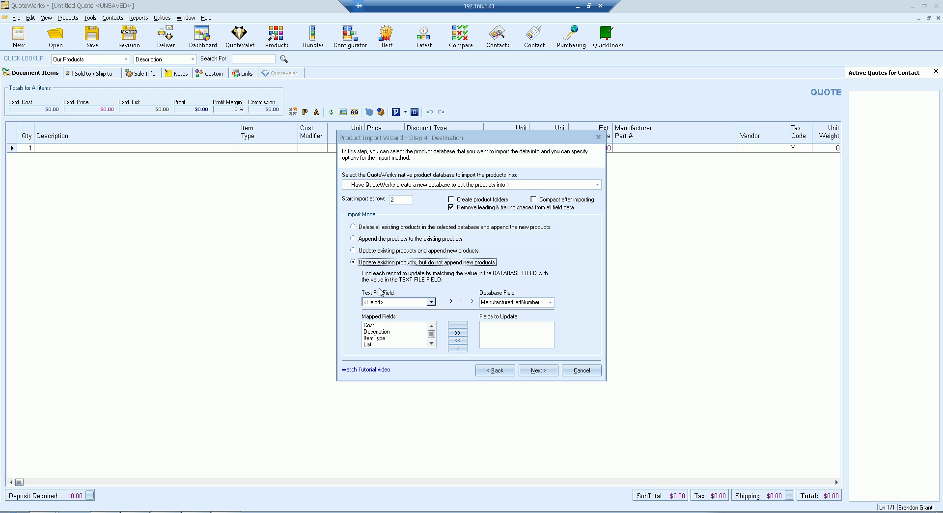
{"action": "left_click", "coordinate": [387, 238]}
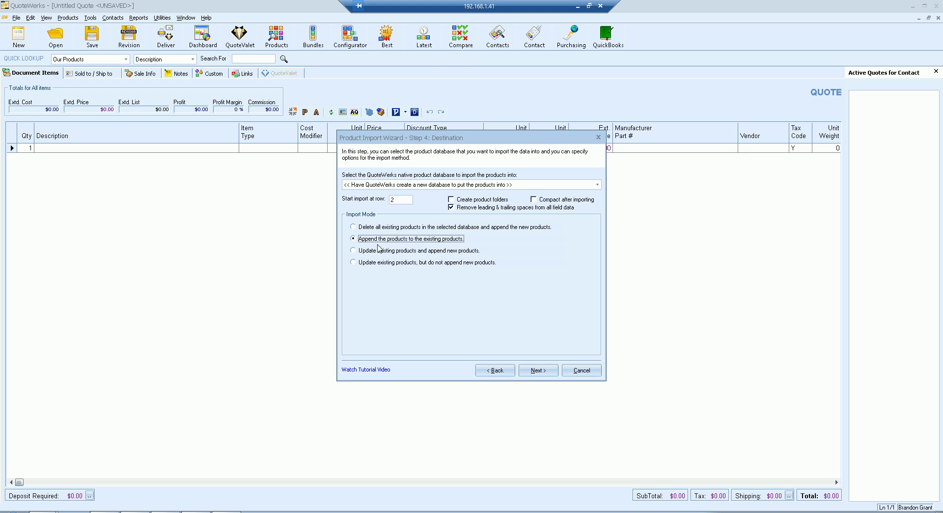
{"action": "left_click", "coordinate": [397, 228]}
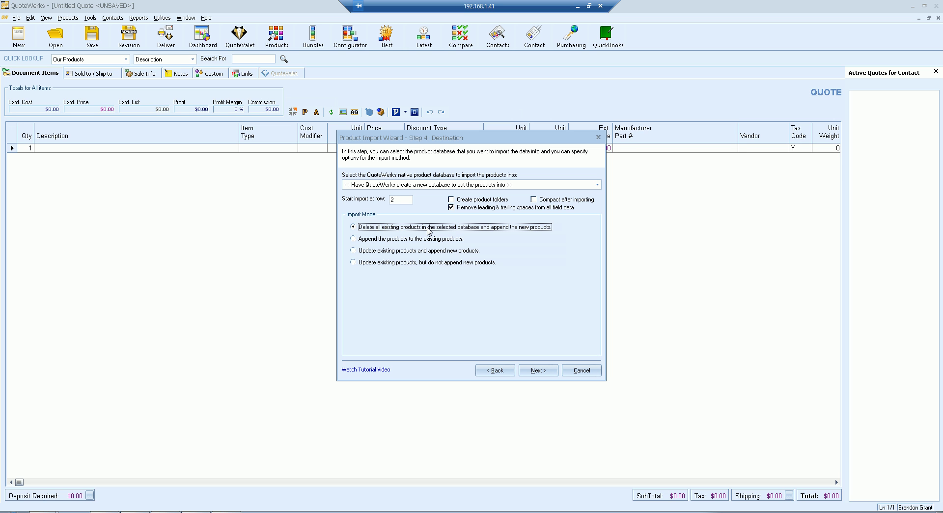
{"action": "left_click", "coordinate": [536, 370]}
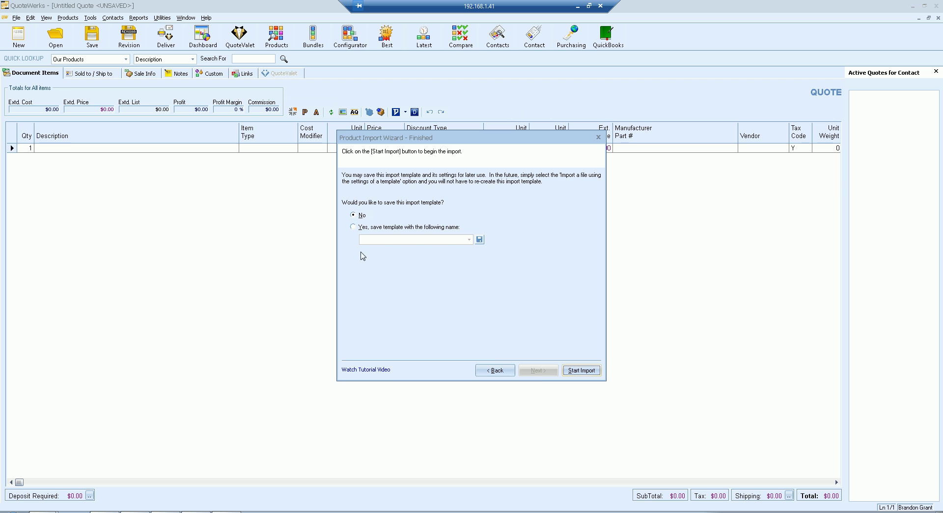
Save the import template as TrainingTemplateJuly15 and start the import, overwriting the existing template
{"action": "left_click", "coordinate": [396, 228]}
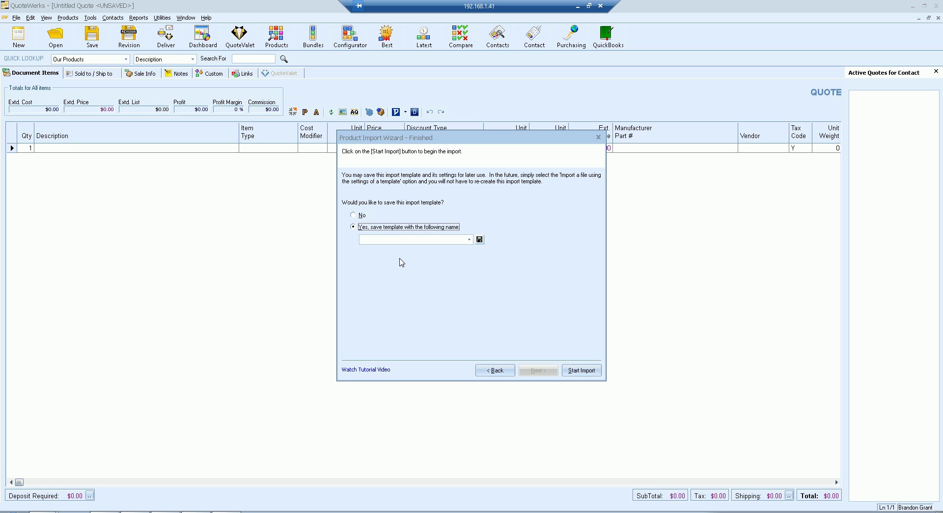
{"action": "left_click", "coordinate": [373, 240]}
{"action": "type", "text": "TrainingTemplateJu"}
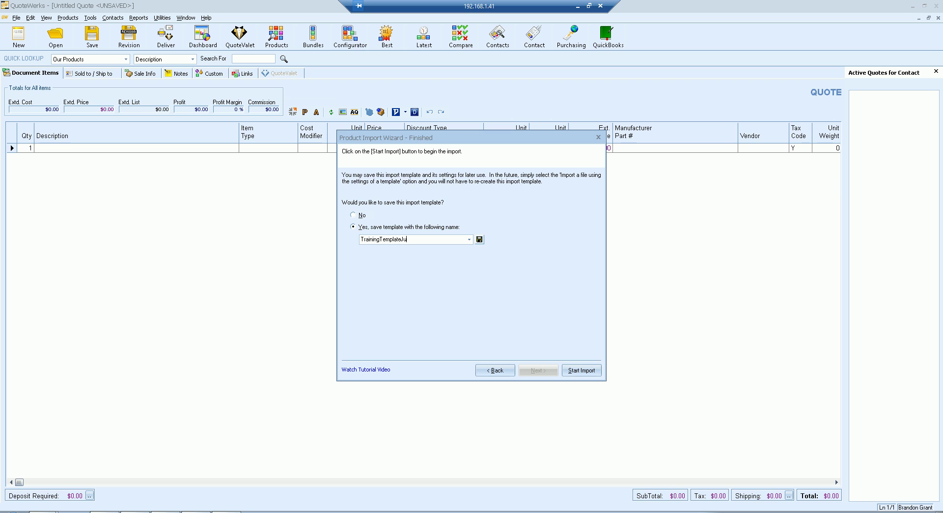
{"action": "type", "text": "ly15"}
{"action": "left_click", "coordinate": [479, 240]}
{"action": "left_click", "coordinate": [578, 370]}
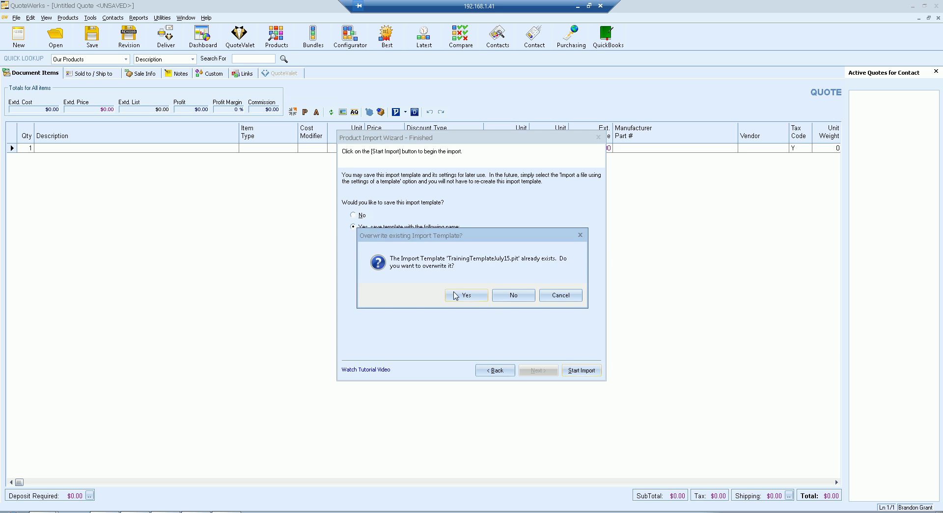
{"action": "left_click", "coordinate": [462, 296]}
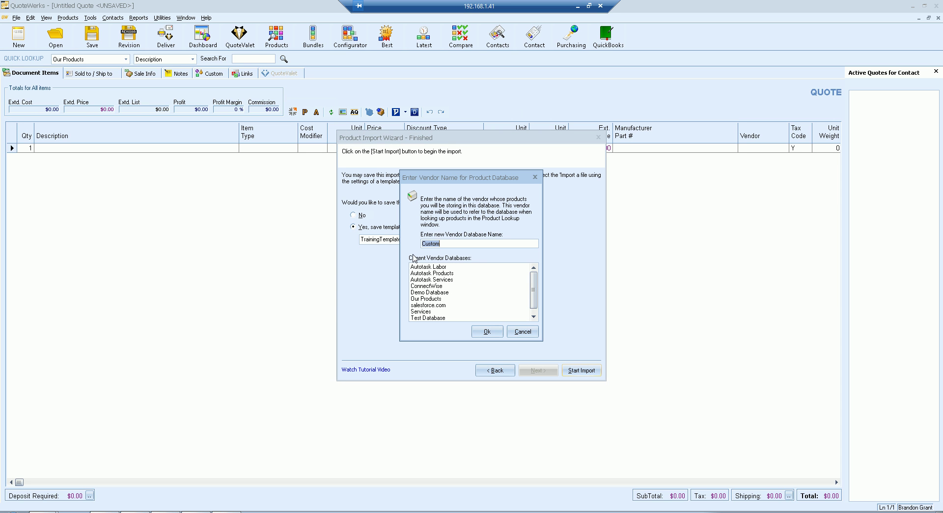
Name both the new vendor database and its file TrainingDB2, and finish the import without viewing the log
{"action": "type", "text": "TrainingDB2"}
{"action": "left_click", "coordinate": [487, 331]}
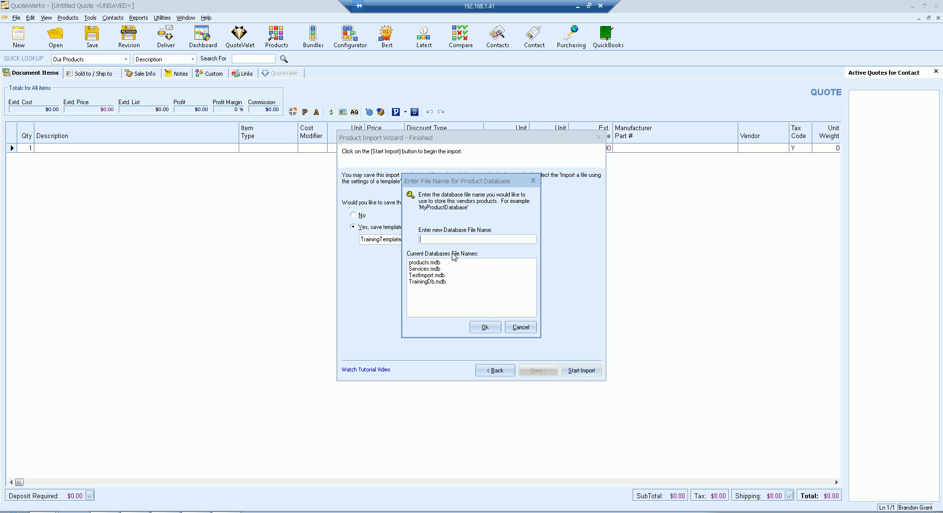
{"action": "type", "text": "TrainingDB2"}
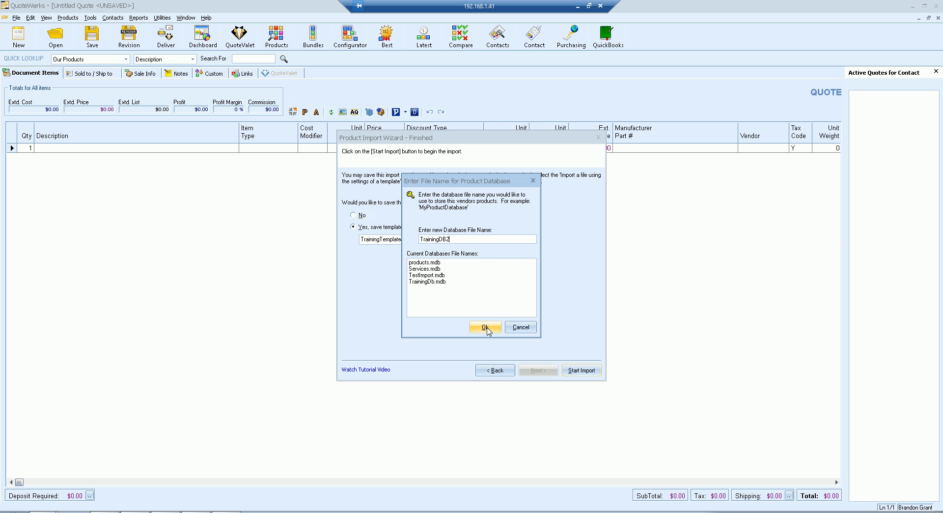
{"action": "left_click", "coordinate": [485, 327]}
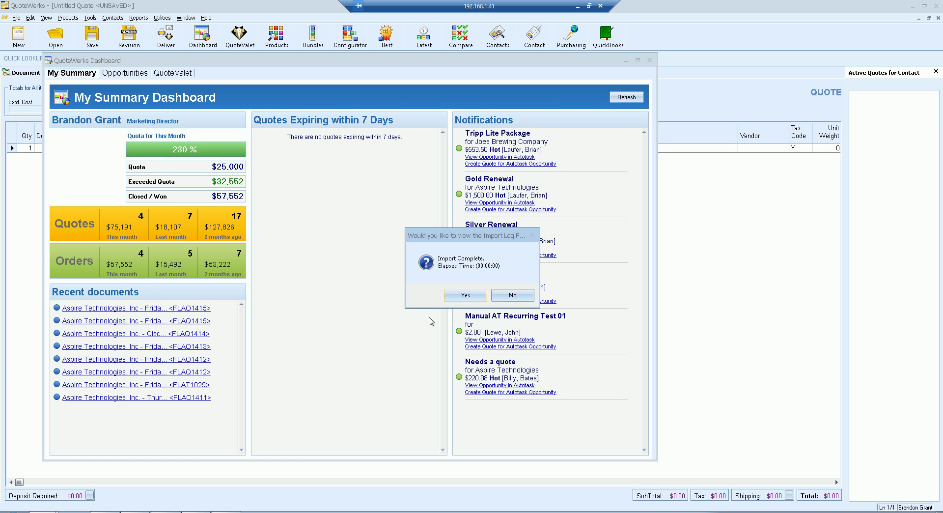
{"action": "left_click", "coordinate": [506, 296]}
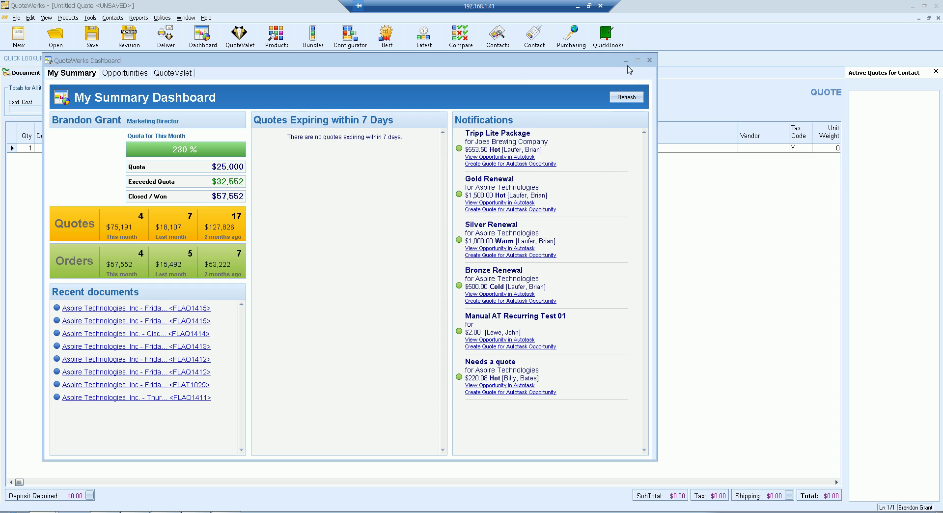
Close the dashboard and show the products of the TrainingDB2 database in the product lookup
{"action": "left_click", "coordinate": [650, 60]}
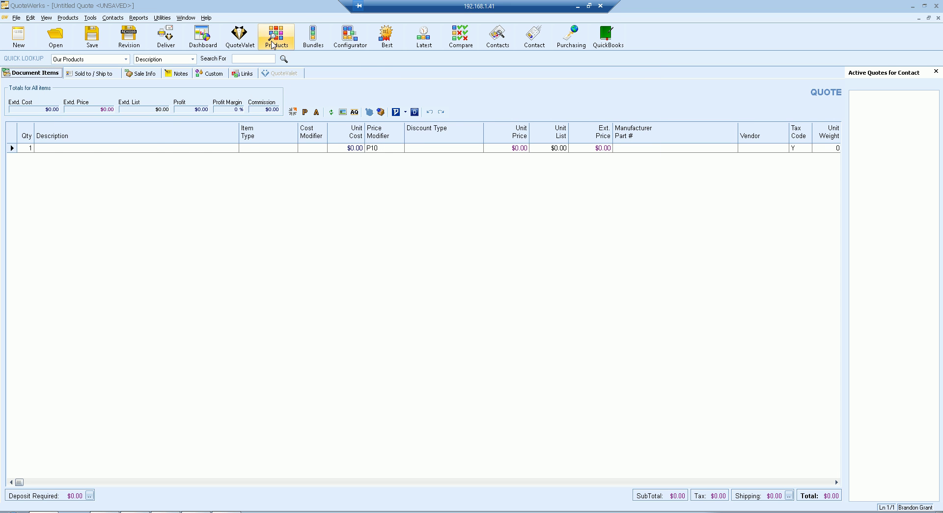
{"action": "left_click", "coordinate": [273, 36]}
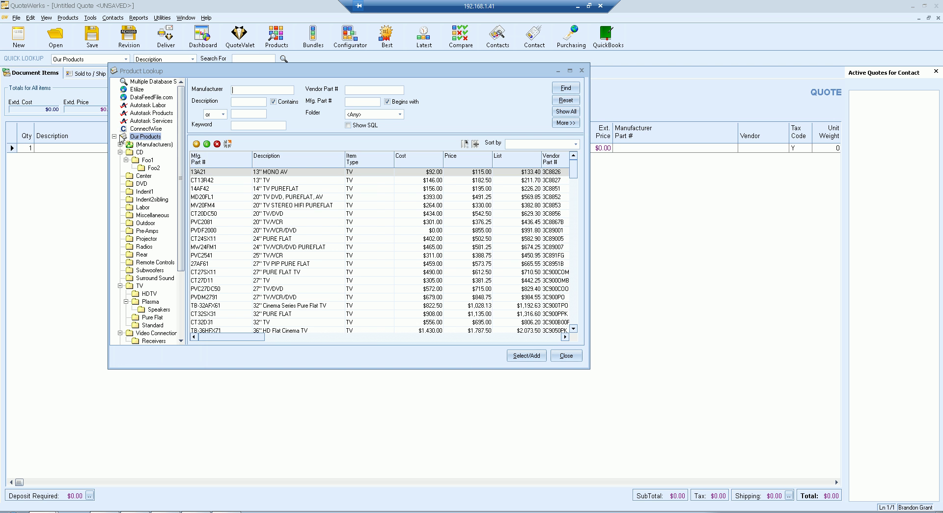
{"action": "left_click", "coordinate": [114, 137]}
{"action": "left_click", "coordinate": [144, 176]}
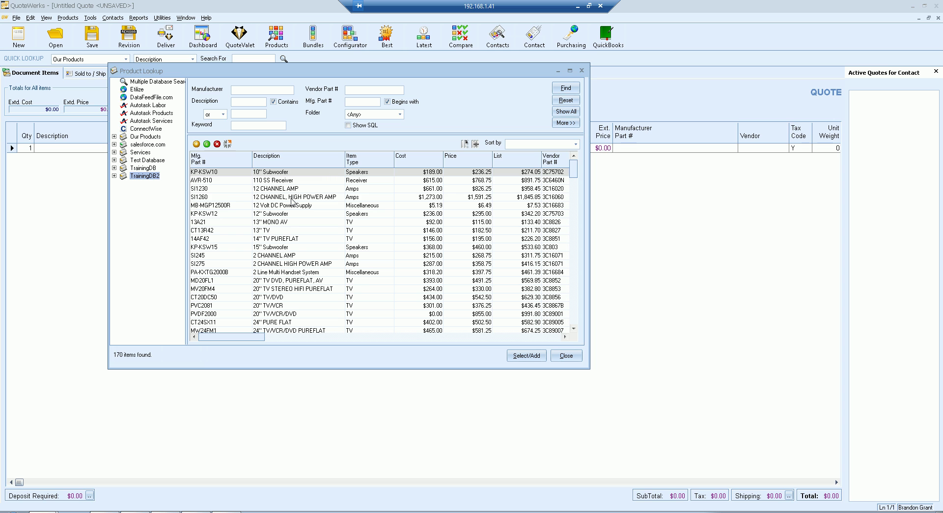
Check the actions available for the SI1260 high power amp in TrainingDB2, and close the product lookup
{"action": "left_click", "coordinate": [293, 199]}
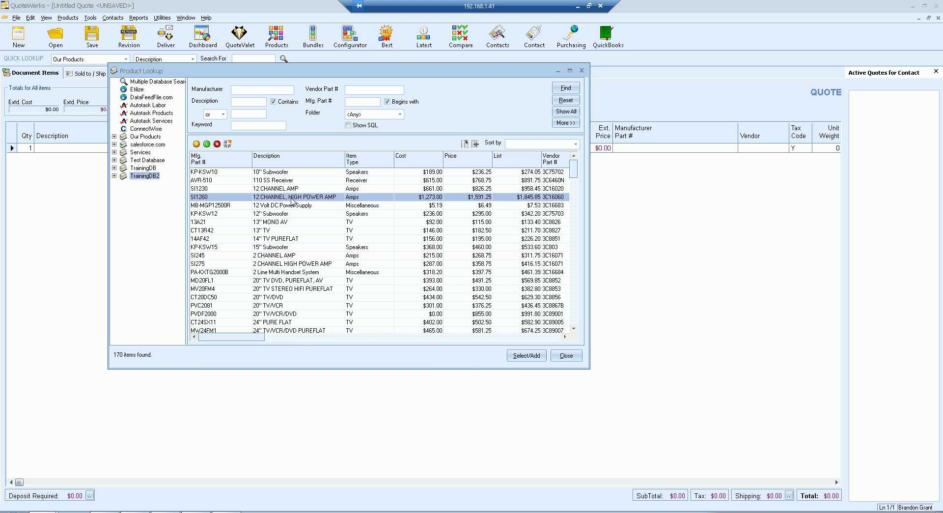
{"action": "right_click", "coordinate": [292, 198]}
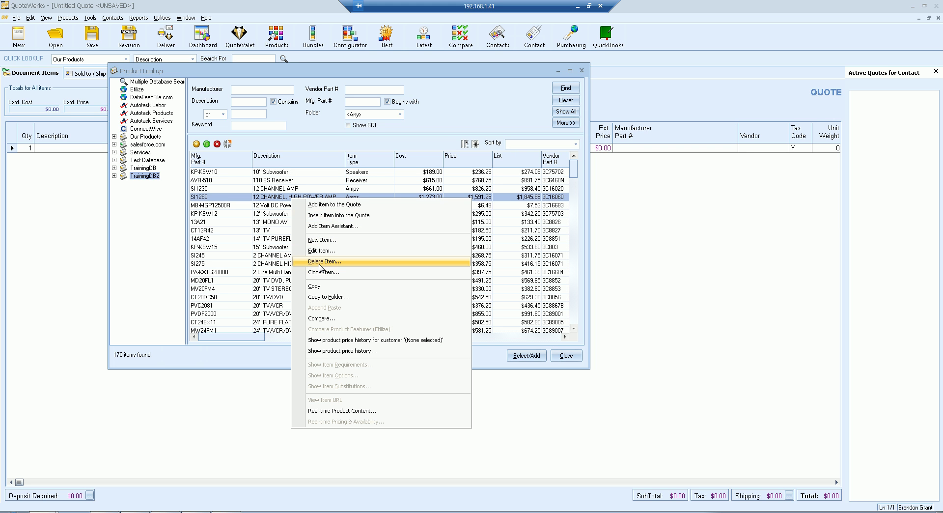
{"action": "left_click", "coordinate": [262, 197]}
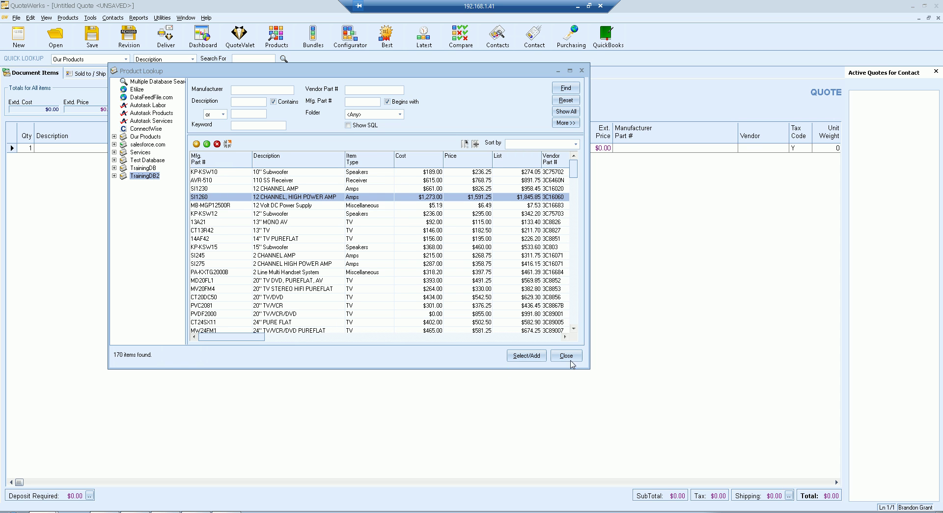
{"action": "left_click", "coordinate": [566, 355]}
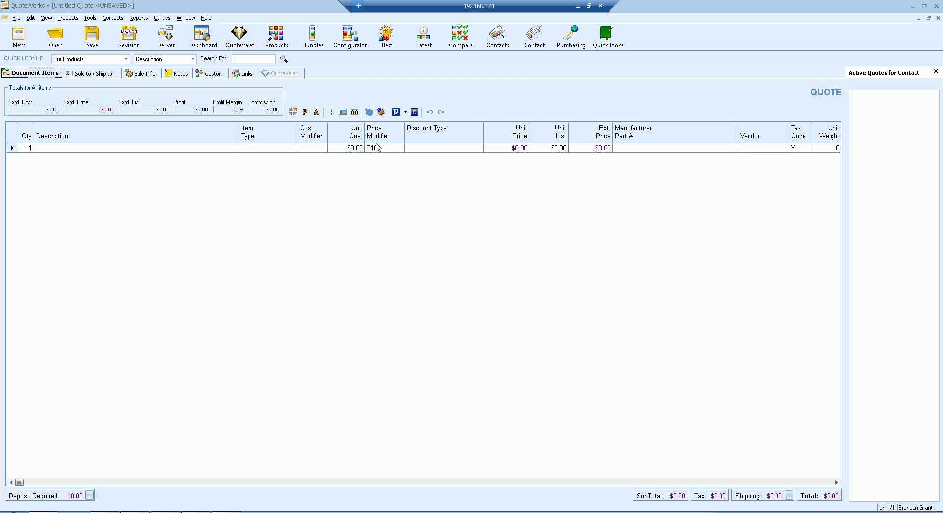
{"action": "left_click", "coordinate": [266, 44]}
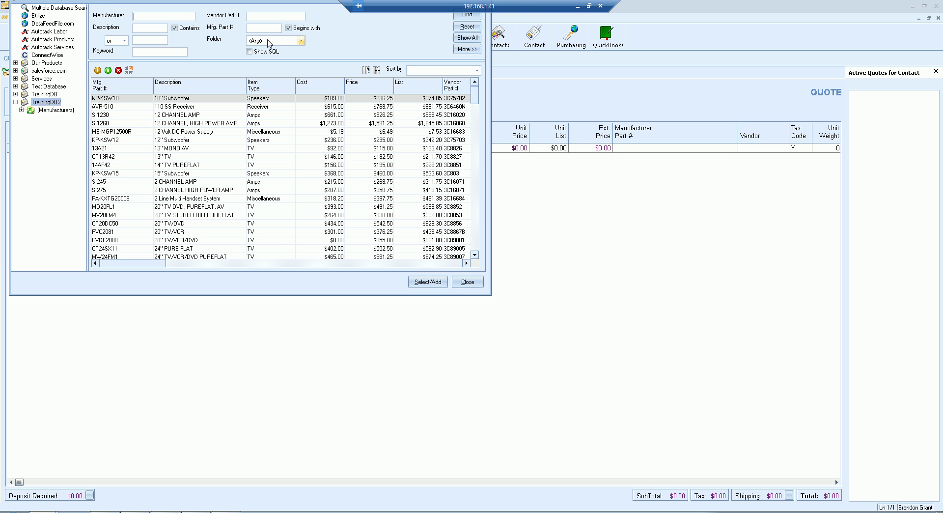
{"action": "left_click", "coordinate": [466, 281]}
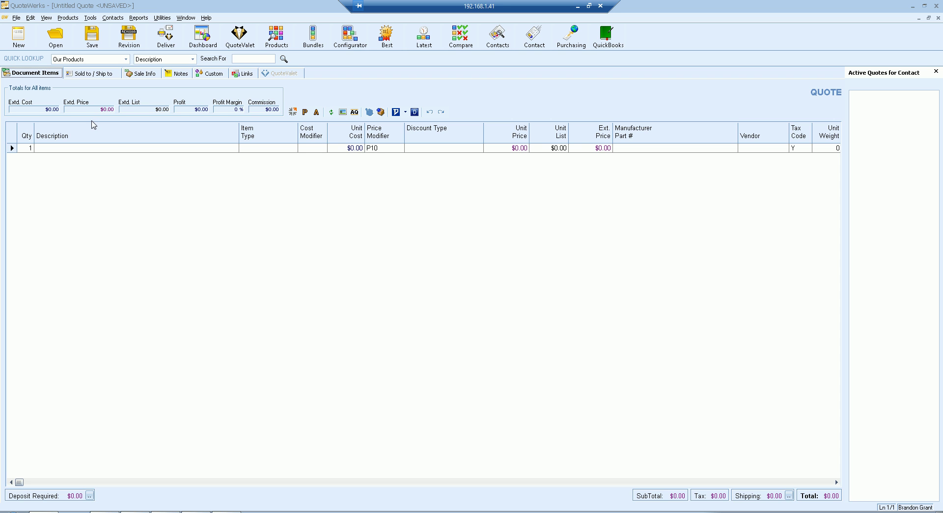
View the column customization settings for the document items, and leave them without applying changes
{"action": "left_click", "coordinate": [46, 18]}
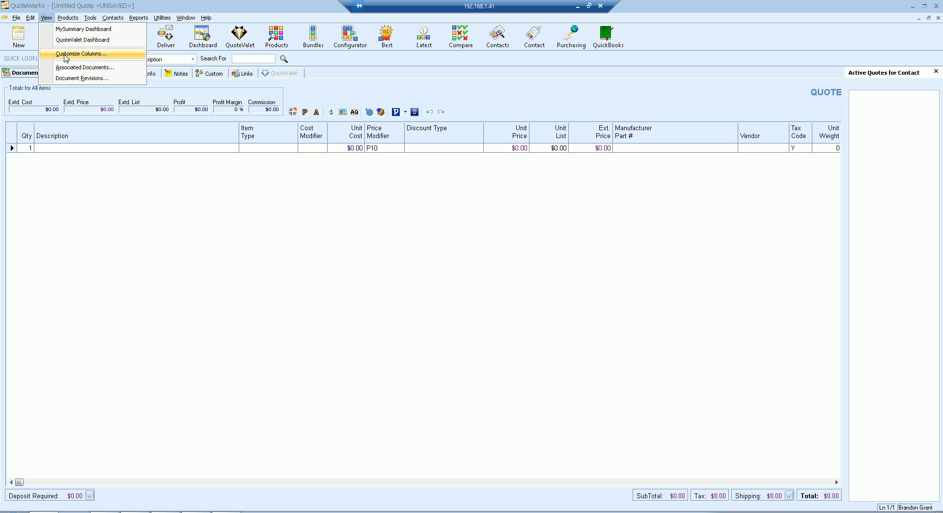
{"action": "left_click", "coordinate": [67, 54]}
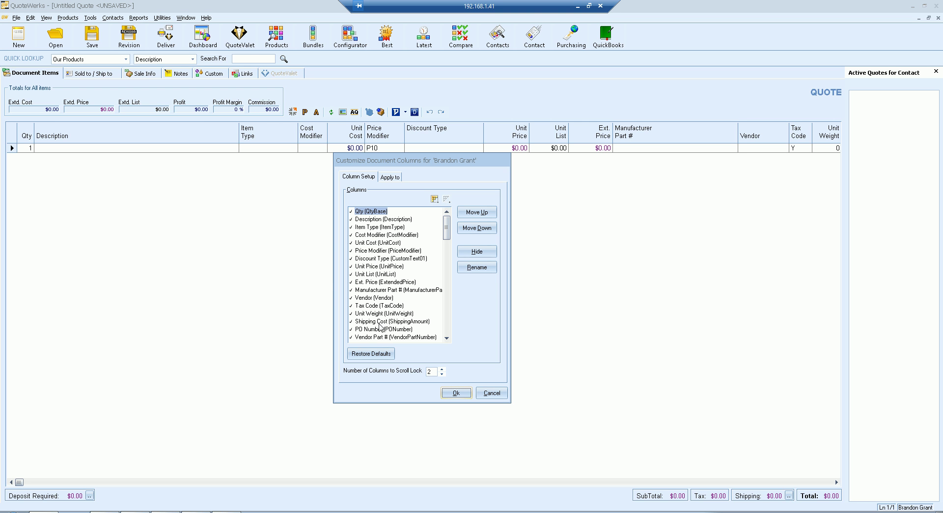
{"action": "left_click", "coordinate": [491, 393]}
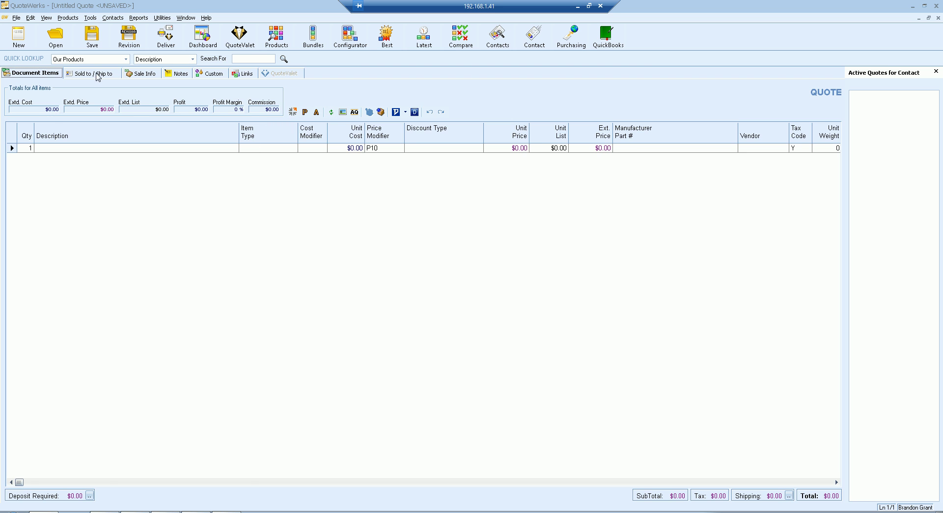
Review the quote's sold-to, ship-to and bill-to fields and its sale information, including date, contract end date and tax rate
{"action": "left_click", "coordinate": [96, 73]}
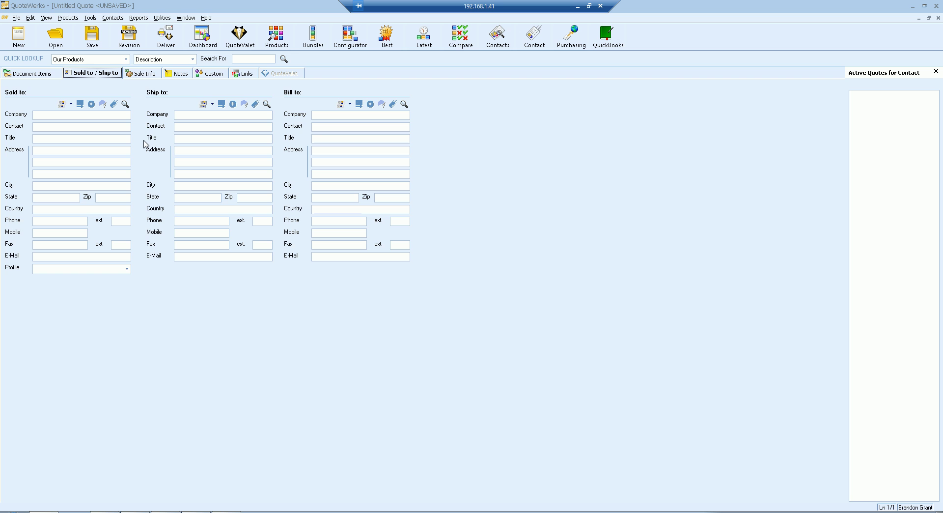
{"action": "left_click", "coordinate": [143, 74]}
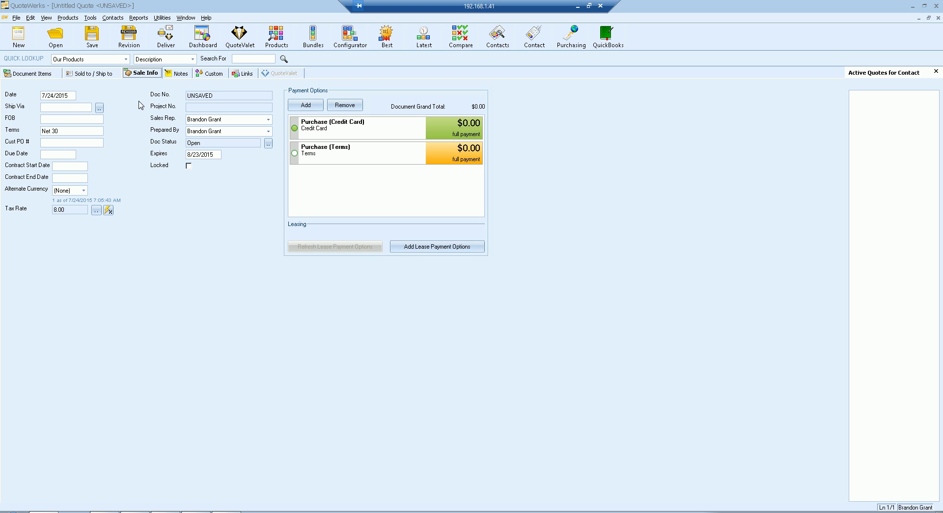
{"action": "left_click", "coordinate": [59, 96]}
{"action": "left_click", "coordinate": [63, 178]}
{"action": "left_click_drag", "start_coordinate": [71, 210], "coordinate": [26, 211]}
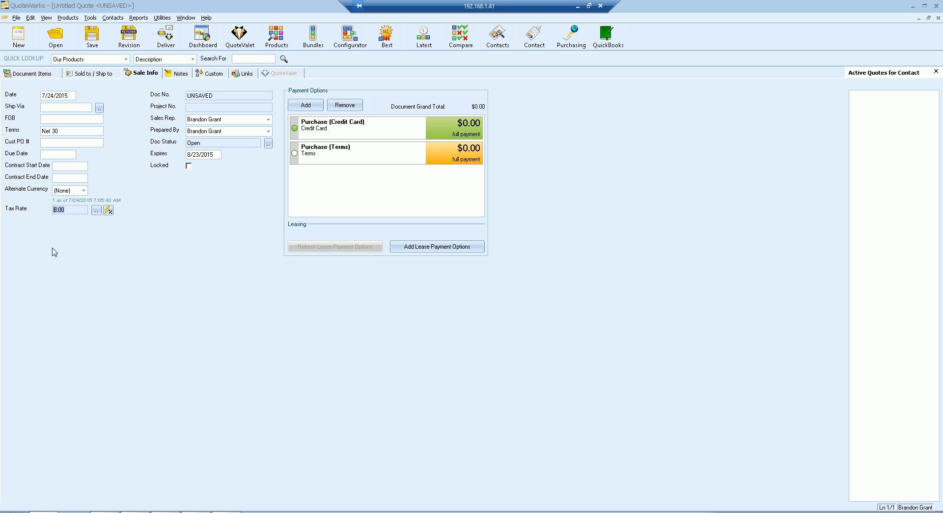
Browse the predefined tax rates for the quote without picking one
{"action": "left_click", "coordinate": [97, 210]}
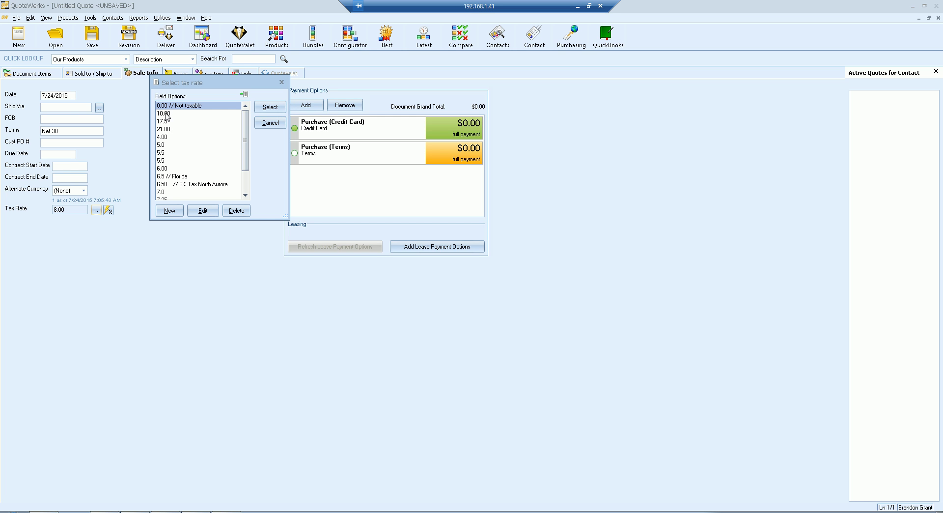
{"action": "scroll", "coordinate": [246, 141], "scroll_direction": "down", "scroll_amount": 2}
{"action": "scroll", "coordinate": [246, 141], "scroll_direction": "up", "scroll_amount": 2}
{"action": "left_click", "coordinate": [270, 123]}
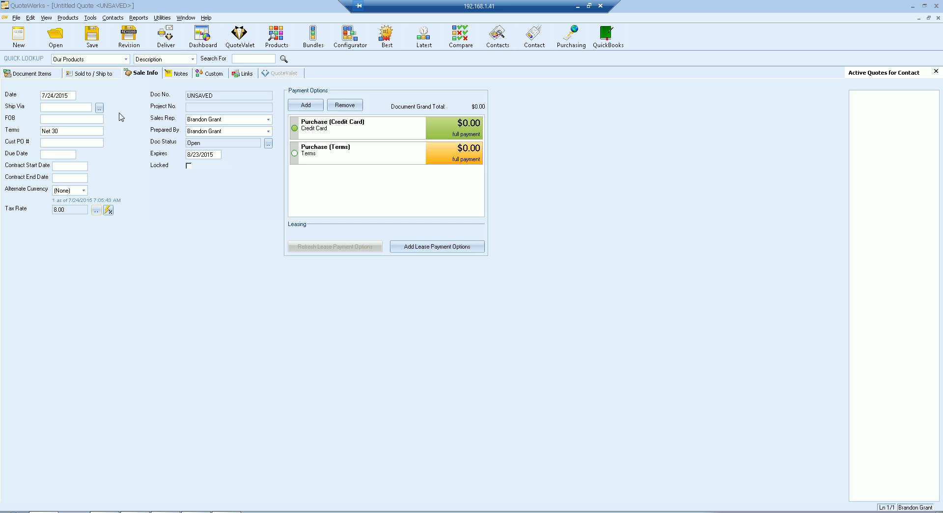
Look up the Aspire contact and insert it into the quote's sold-to, ship-to and bill-to areas
{"action": "left_click", "coordinate": [88, 75]}
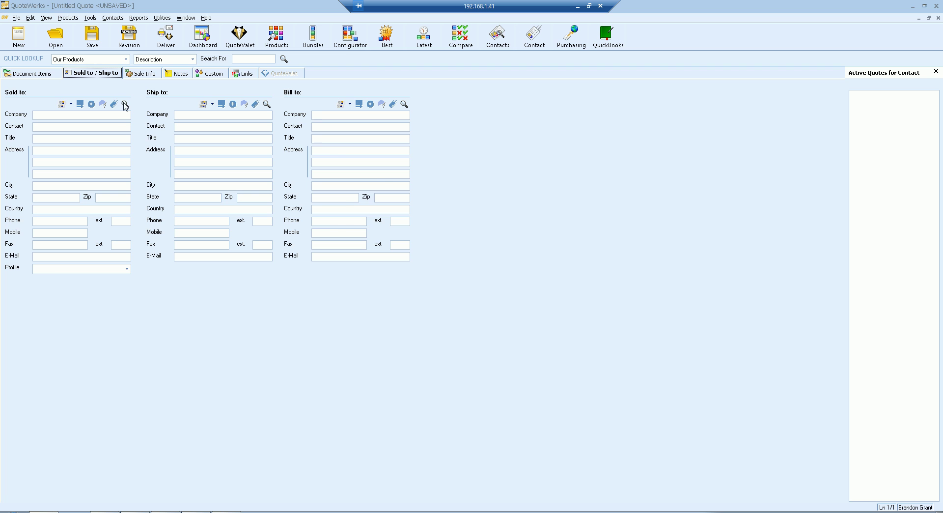
{"action": "left_click", "coordinate": [125, 104]}
{"action": "left_click", "coordinate": [418, 231]}
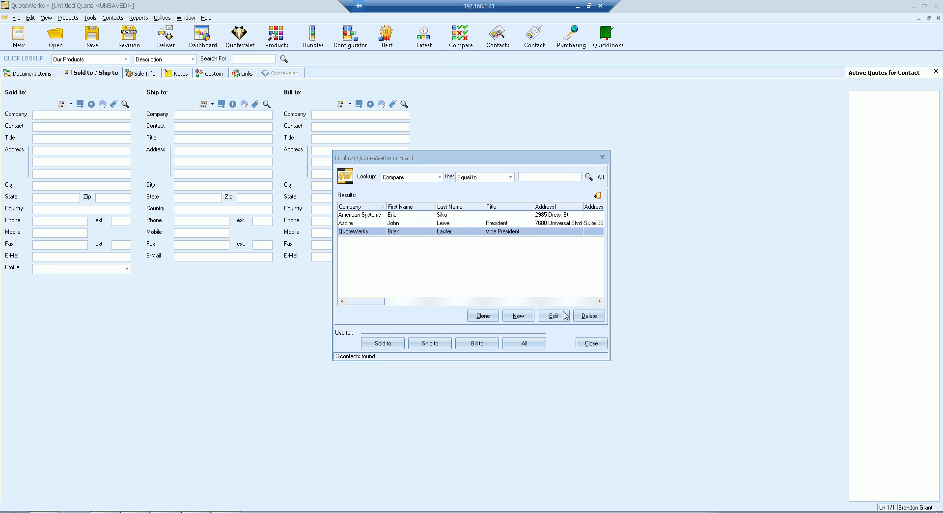
{"action": "left_click", "coordinate": [448, 226]}
{"action": "left_click", "coordinate": [524, 343]}
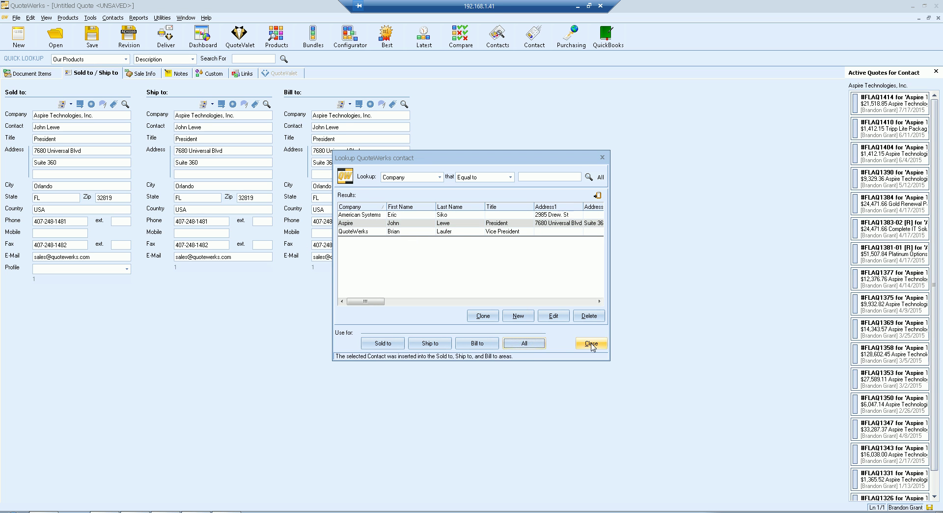
{"action": "left_click", "coordinate": [591, 343]}
Look up the sales tax rate for the quote's sold-to location in the sale information
{"action": "left_click", "coordinate": [148, 74]}
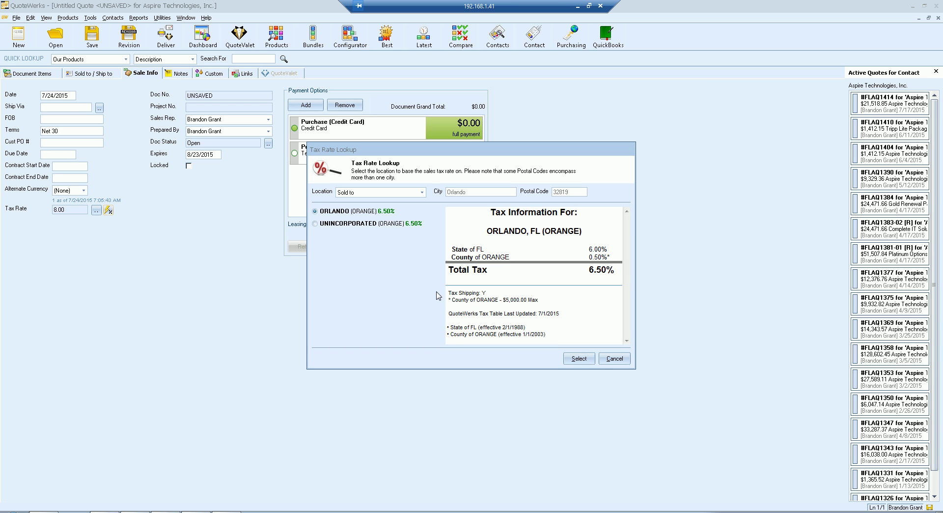
{"action": "left_click", "coordinate": [590, 357]}
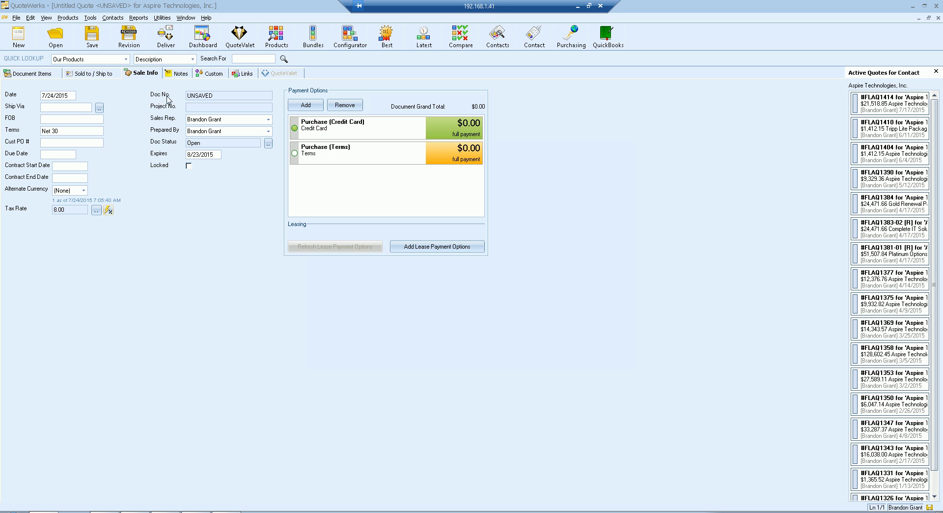
{"action": "left_click_drag", "start_coordinate": [215, 95], "coordinate": [154, 135]}
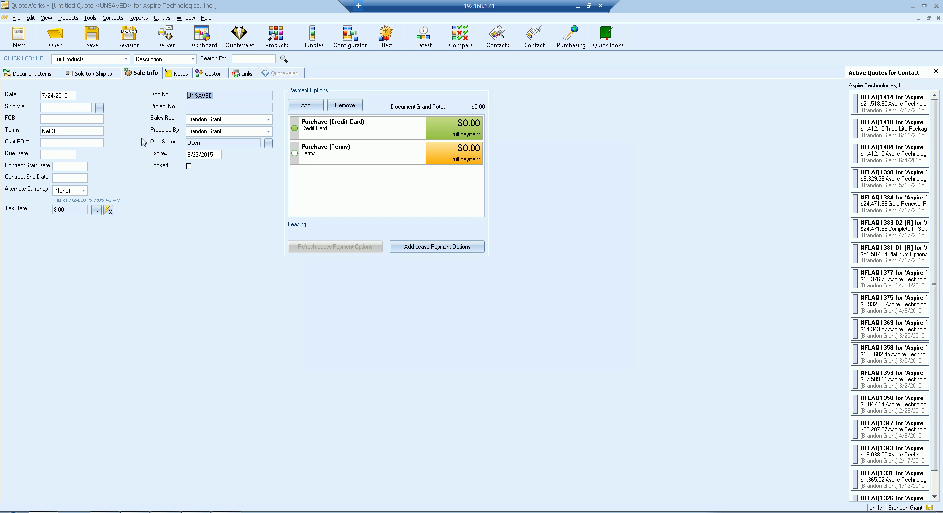
Compare the Ship to and Sold to locations as the basis for the tax rate lookup, and cancel it
{"action": "left_click", "coordinate": [108, 211]}
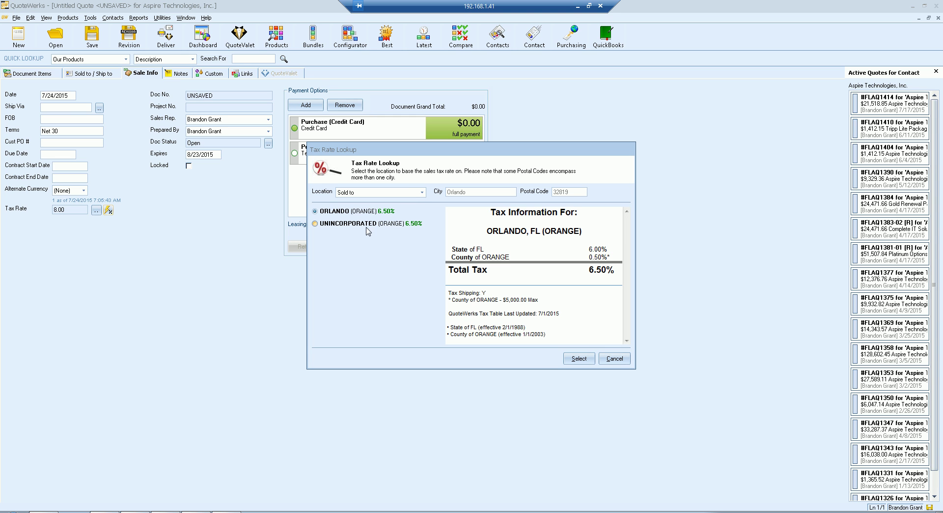
{"action": "left_click", "coordinate": [421, 192]}
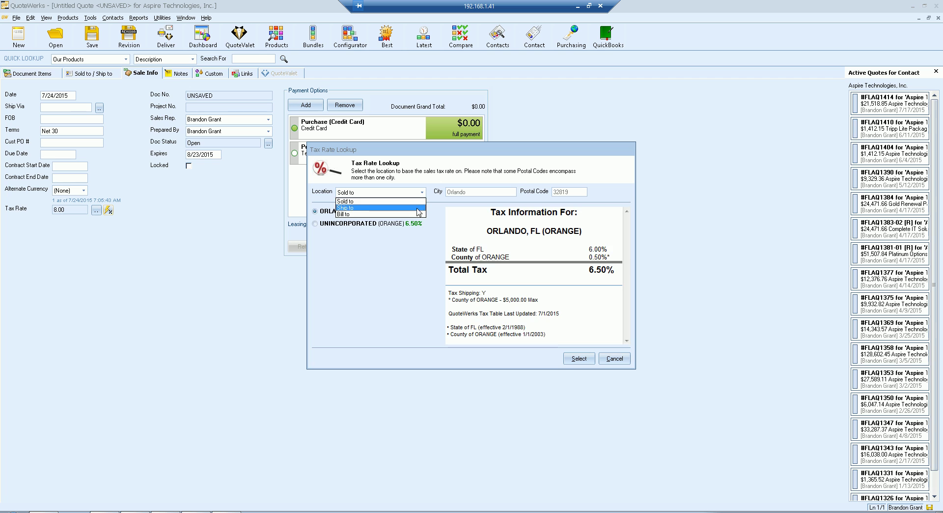
{"action": "left_click", "coordinate": [418, 207]}
{"action": "left_click", "coordinate": [421, 192]}
{"action": "left_click", "coordinate": [410, 200]}
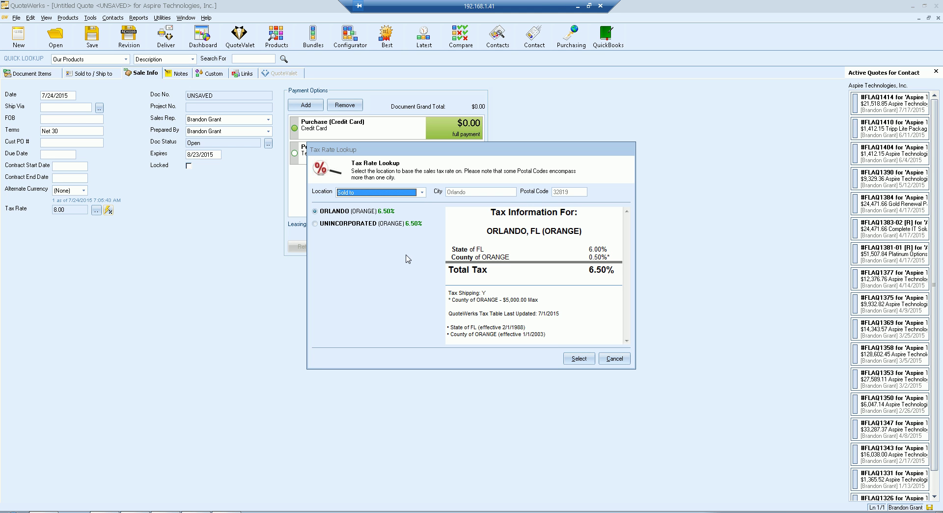
{"action": "left_click", "coordinate": [423, 193]}
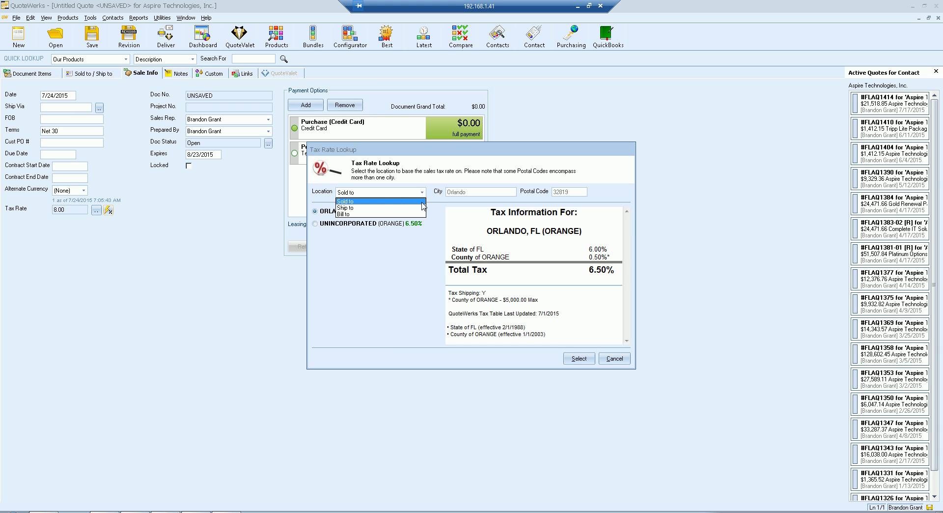
{"action": "left_click", "coordinate": [425, 175]}
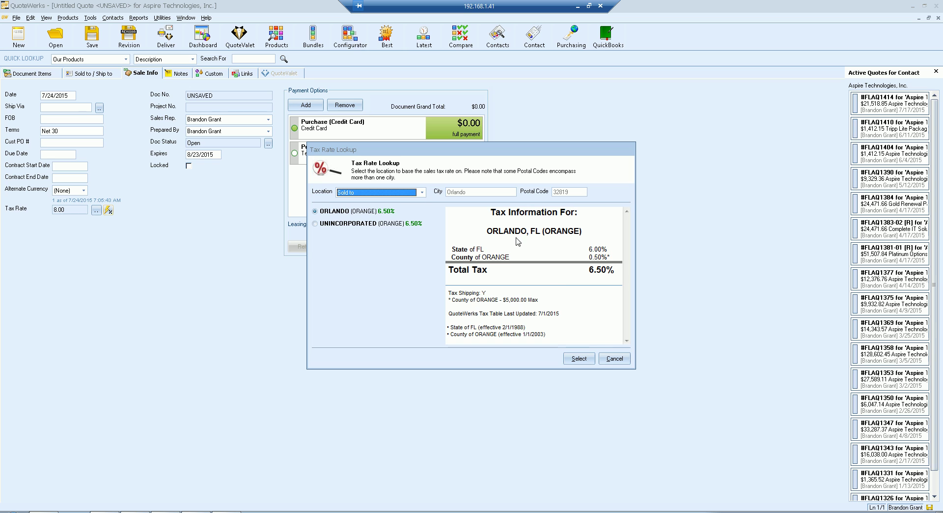
{"action": "left_click", "coordinate": [613, 359]}
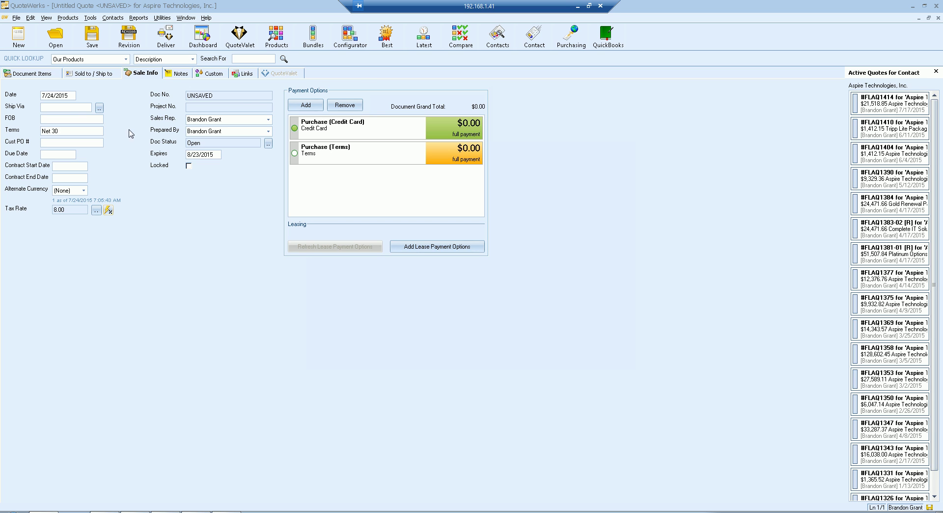
Examine the document number, sales rep, preparer, status and expiration date fields, including the expiration date's calendar
{"action": "left_click_drag", "start_coordinate": [216, 95], "coordinate": [154, 97]}
{"action": "left_click", "coordinate": [218, 96]}
{"action": "left_click", "coordinate": [228, 132]}
{"action": "left_click", "coordinate": [228, 120]}
{"action": "left_click", "coordinate": [227, 131]}
{"action": "left_click", "coordinate": [216, 143]}
{"action": "left_click", "coordinate": [212, 155]}
{"action": "left_click", "coordinate": [219, 156]}
{"action": "double_click", "coordinate": [219, 156]}
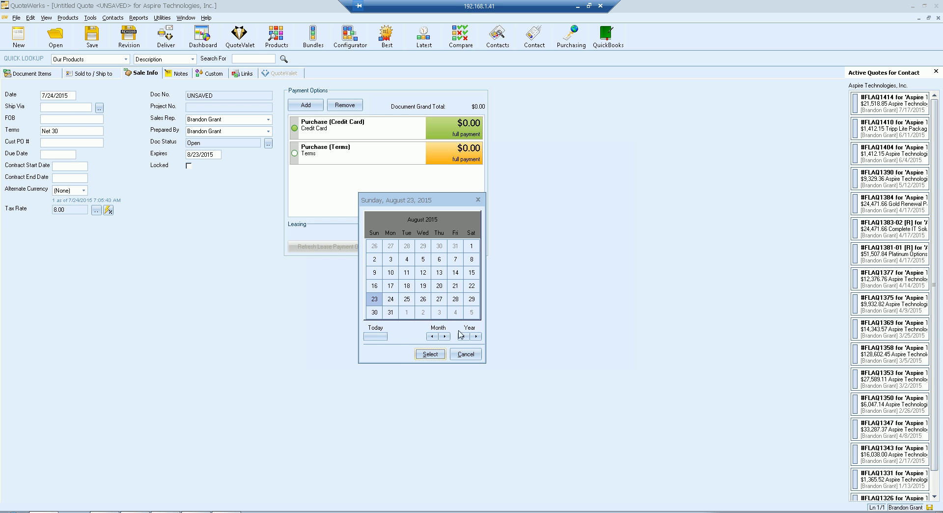
{"action": "left_click", "coordinate": [465, 355]}
Review the quote's notes and the default introduction and closing text for new quotes, without entering any
{"action": "left_click", "coordinate": [174, 74]}
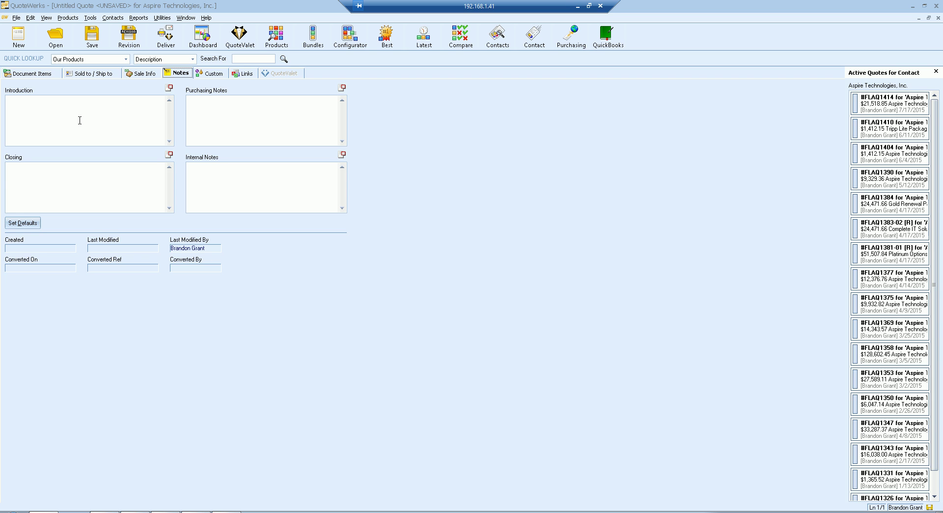
{"action": "left_click", "coordinate": [33, 108]}
{"action": "left_click", "coordinate": [23, 223]}
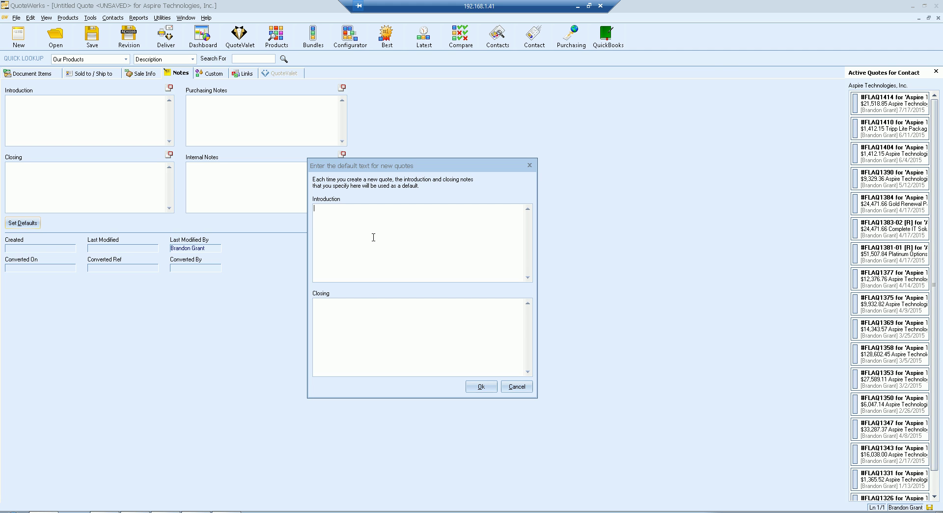
{"action": "left_click", "coordinate": [517, 386]}
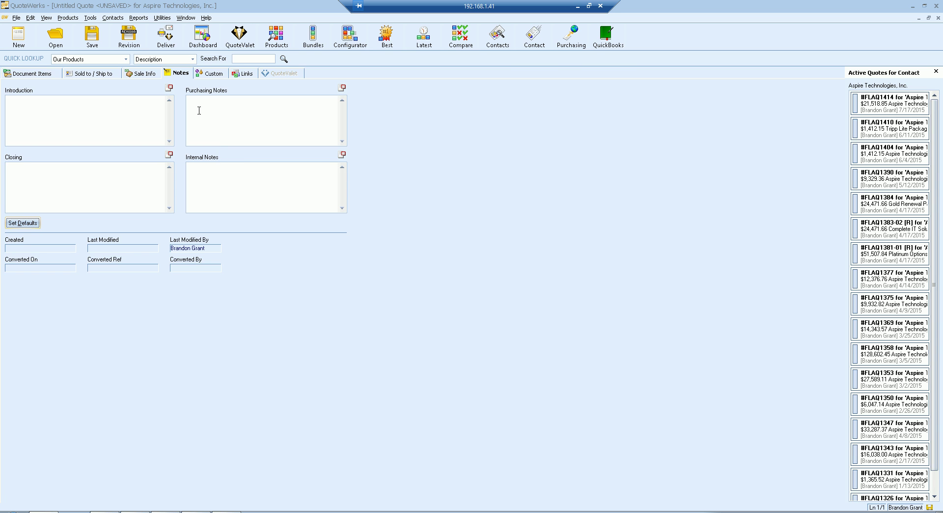
Label the quote's first custom text field Account Number in the custom fields
{"action": "left_click", "coordinate": [212, 73]}
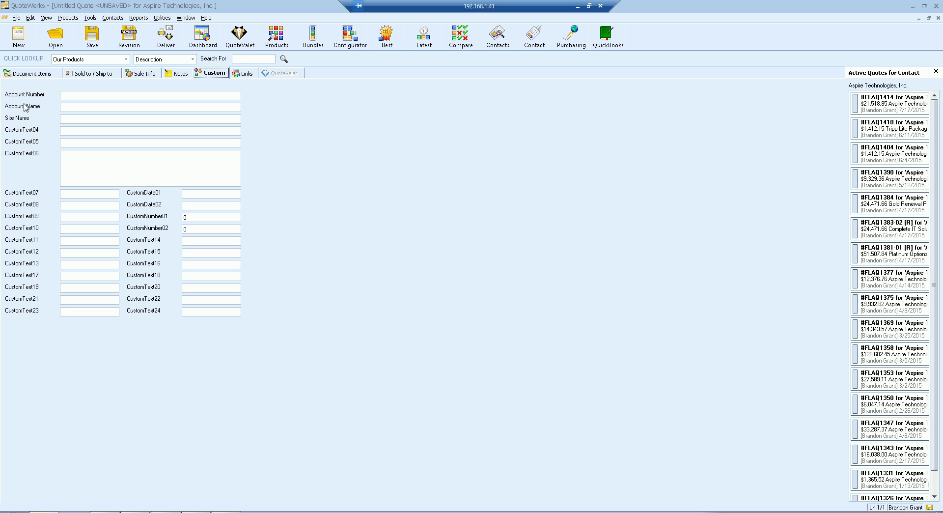
{"action": "left_click", "coordinate": [74, 107]}
{"action": "double_click", "coordinate": [24, 97]}
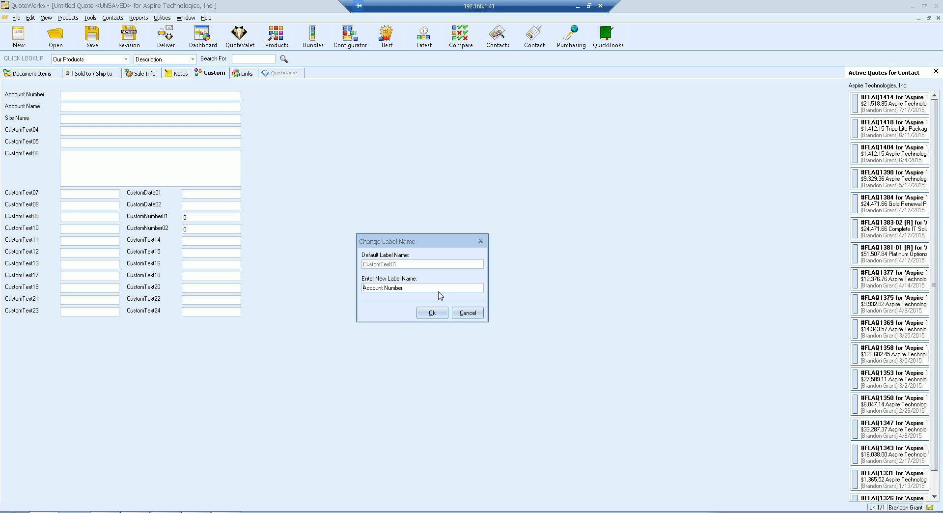
{"action": "left_click_drag", "start_coordinate": [429, 288], "coordinate": [342, 286]}
{"action": "type", "text": "Account Number"}
{"action": "key", "text": "Return"}
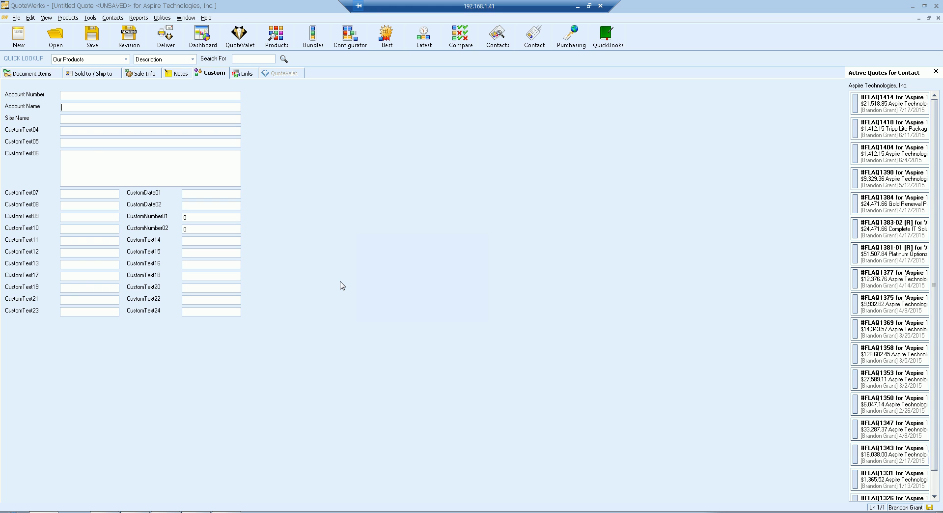
Rename the CustomText04 field label to Test
{"action": "double_click", "coordinate": [25, 132]}
{"action": "left_click_drag", "start_coordinate": [415, 290], "coordinate": [312, 292]}
{"action": "type", "text": "Test"}
{"action": "left_click", "coordinate": [428, 313]}
{"action": "left_click", "coordinate": [79, 96]}
Examine the renaming options for the Custom tab and the Ship to label without changing them, and return to the custom fields
{"action": "double_click", "coordinate": [214, 75]}
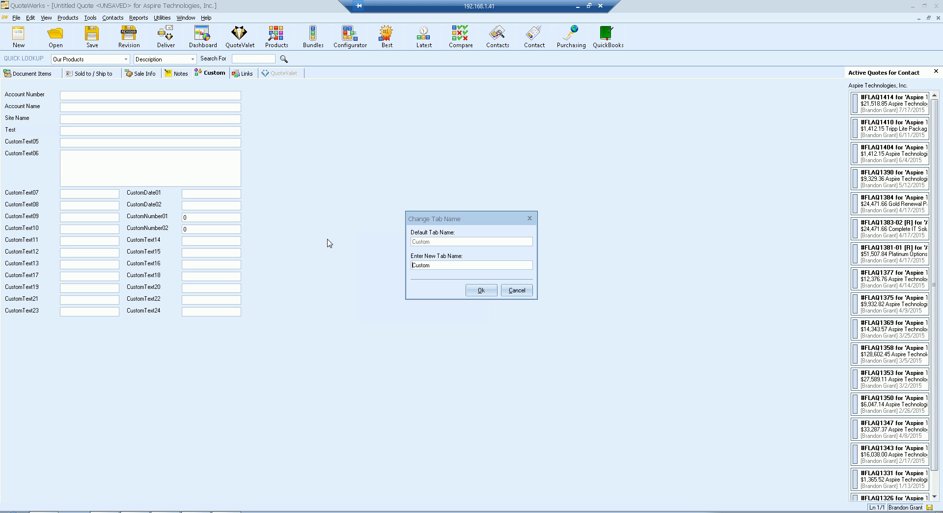
{"action": "left_click", "coordinate": [516, 291]}
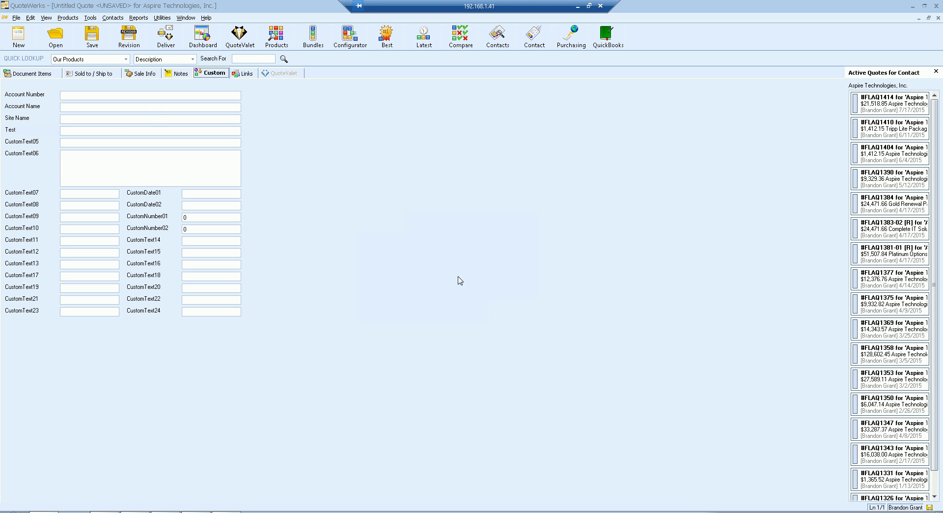
{"action": "left_click", "coordinate": [178, 76]}
{"action": "left_click", "coordinate": [139, 75]}
{"action": "left_click", "coordinate": [101, 75]}
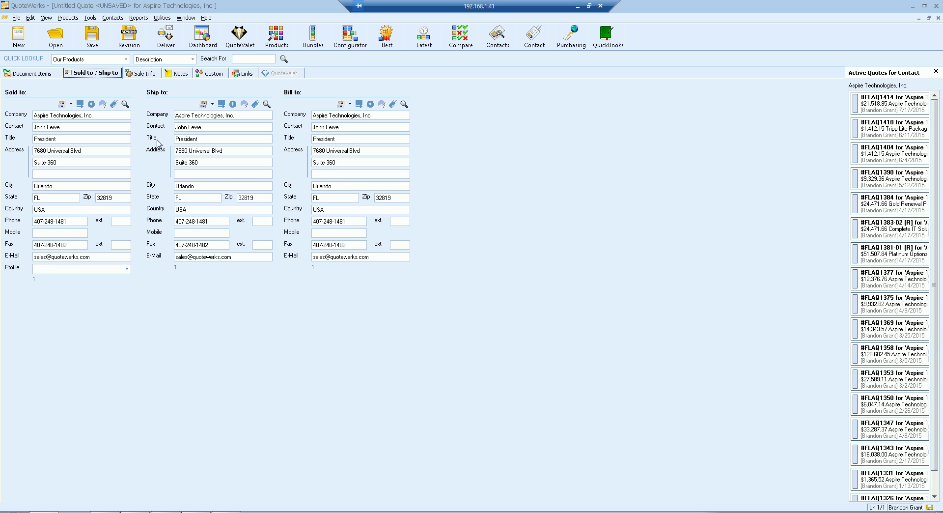
{"action": "double_click", "coordinate": [157, 93]}
{"action": "left_click", "coordinate": [468, 312]}
{"action": "left_click", "coordinate": [142, 74]}
{"action": "left_click", "coordinate": [182, 75]}
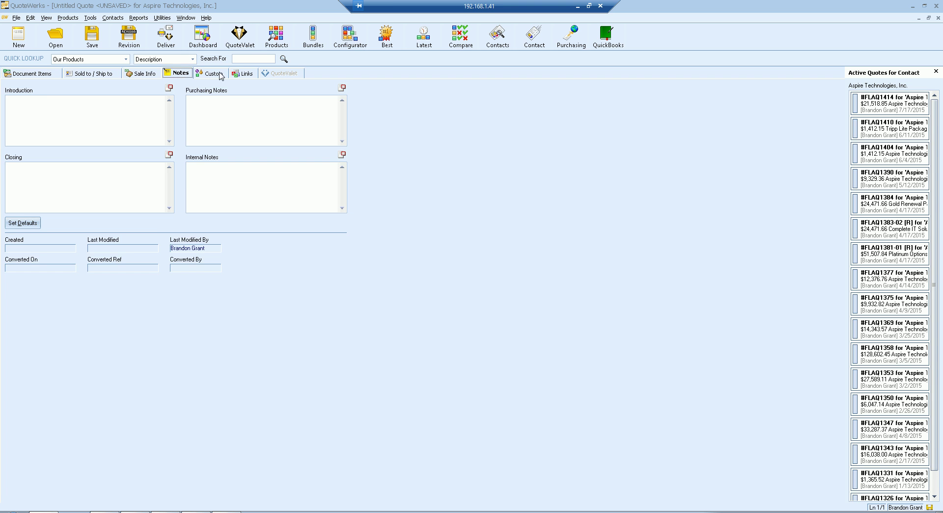
{"action": "left_click", "coordinate": [218, 73]}
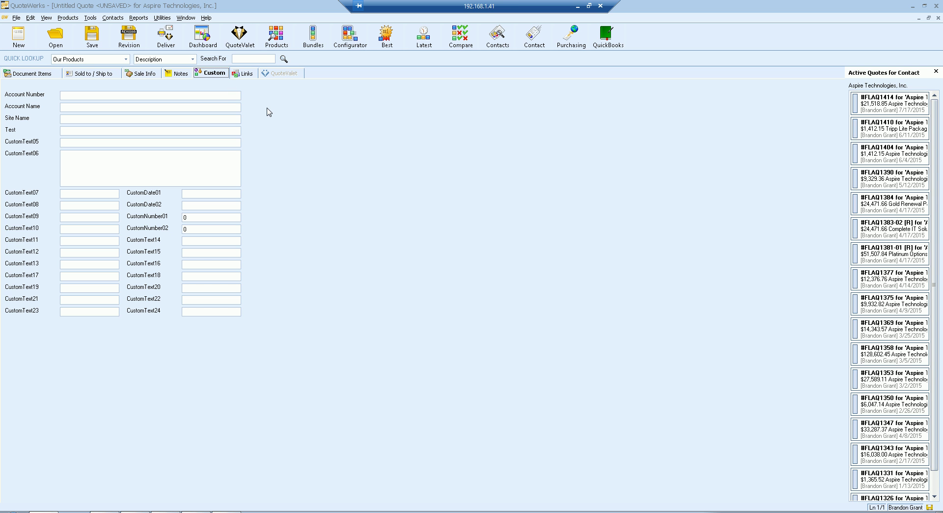
Link the file AAAQ1004_QuoteValet_2013-04-09_12-35.59pm.pdf from the Resources folder to the quote
{"action": "left_click", "coordinate": [246, 75]}
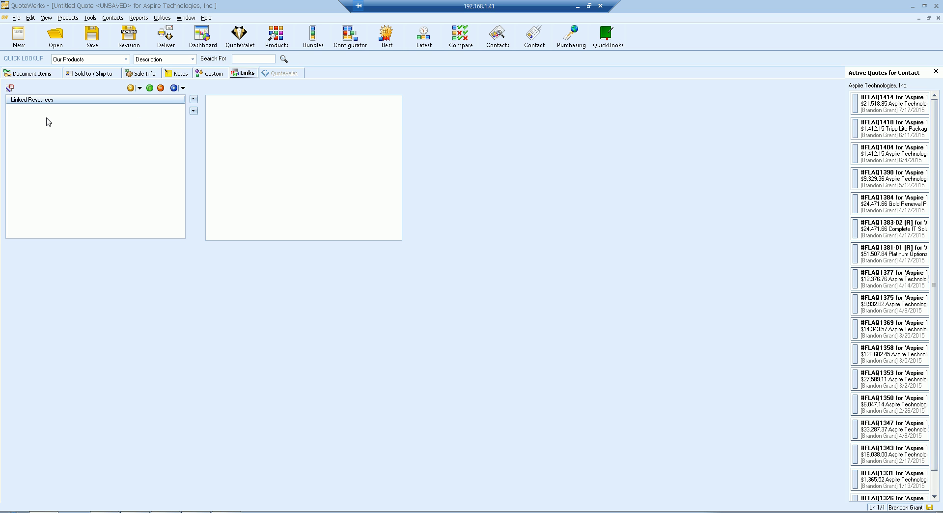
{"action": "left_click", "coordinate": [174, 88]}
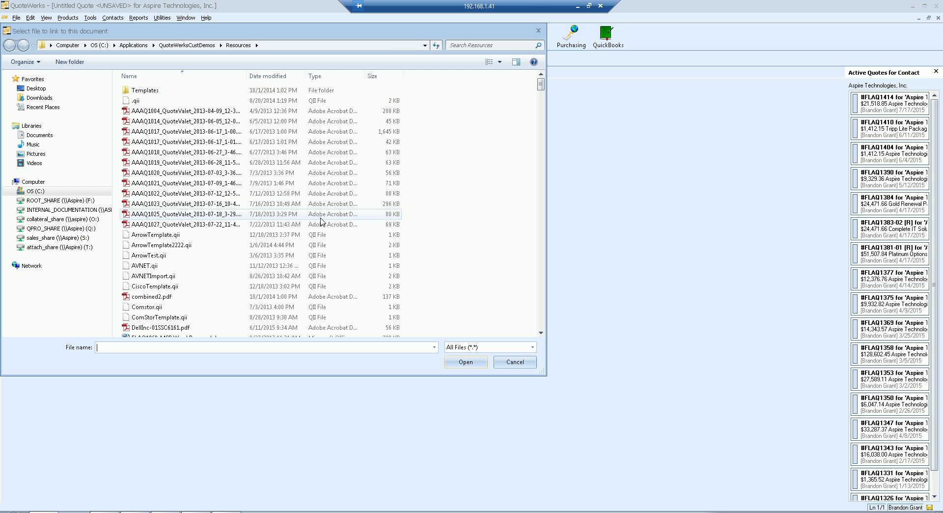
{"action": "left_click", "coordinate": [206, 111]}
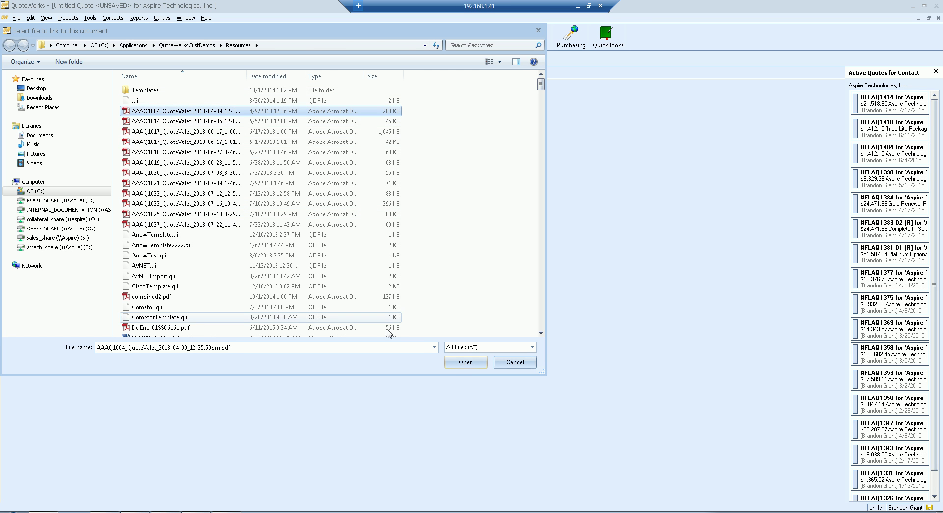
{"action": "left_click", "coordinate": [458, 361]}
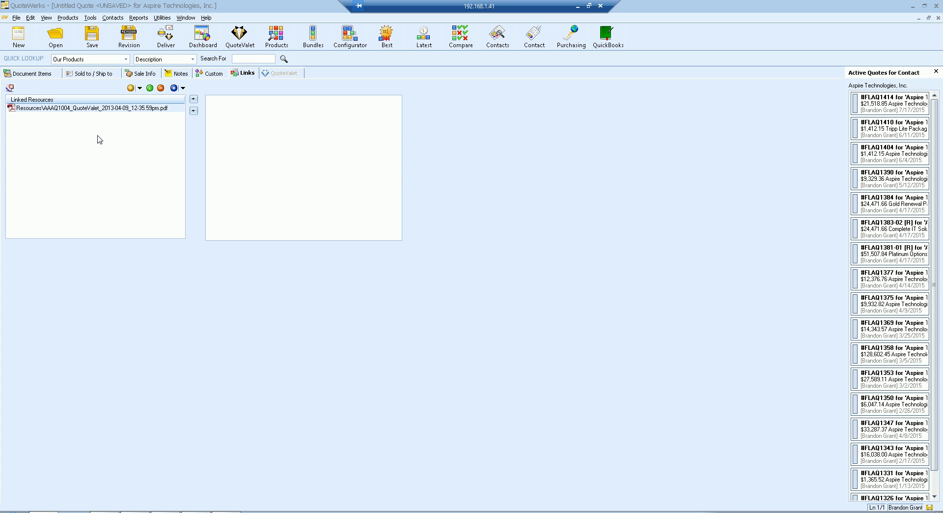
{"action": "left_click", "coordinate": [31, 108]}
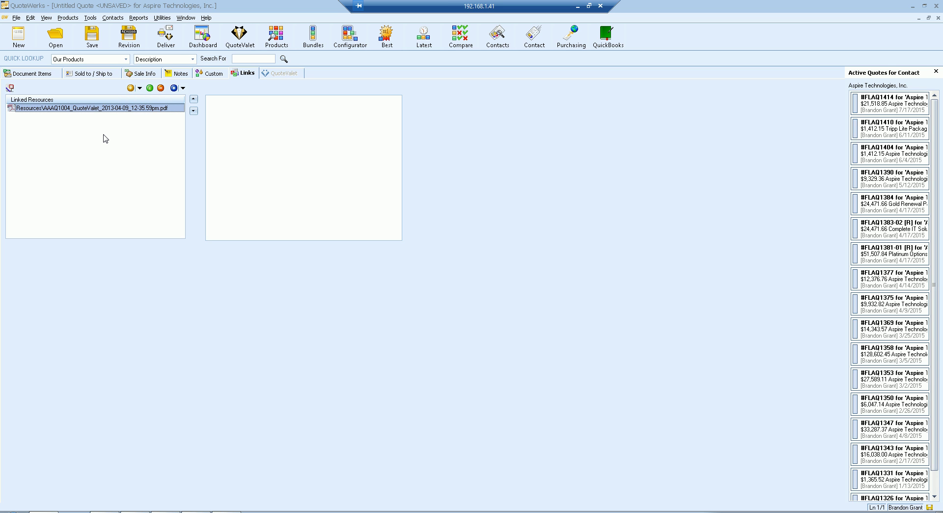
{"action": "left_click", "coordinate": [173, 88]}
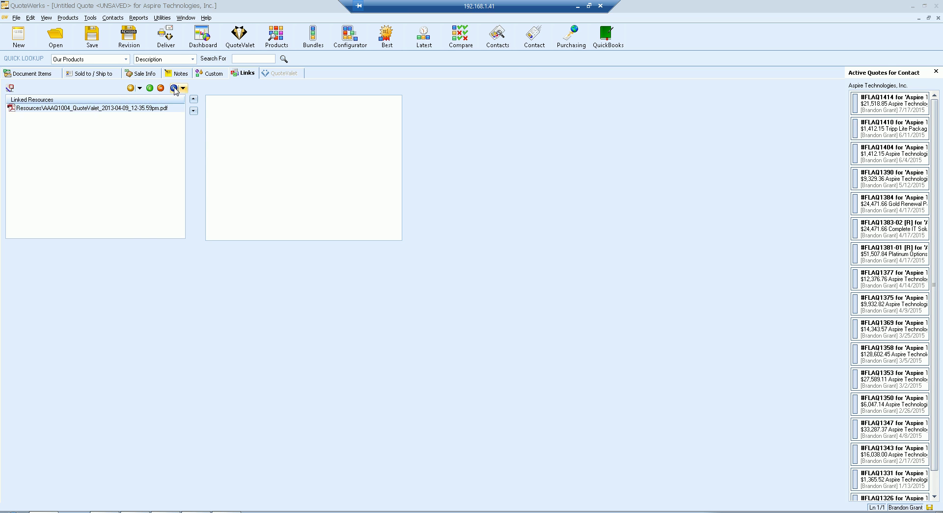
{"action": "left_click", "coordinate": [509, 362]}
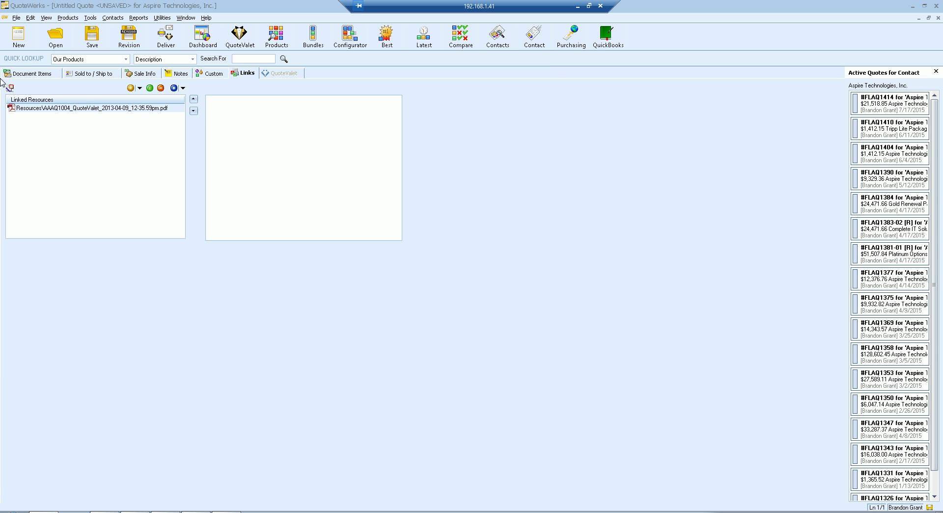
Start a new blank quote from the document items, and bring up the search for existing documents
{"action": "left_click", "coordinate": [29, 74]}
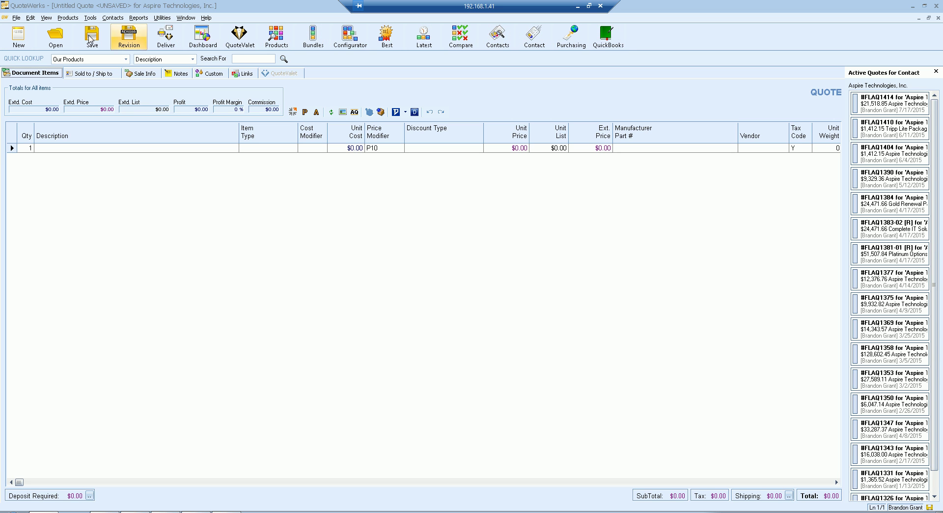
{"action": "left_click", "coordinate": [27, 40]}
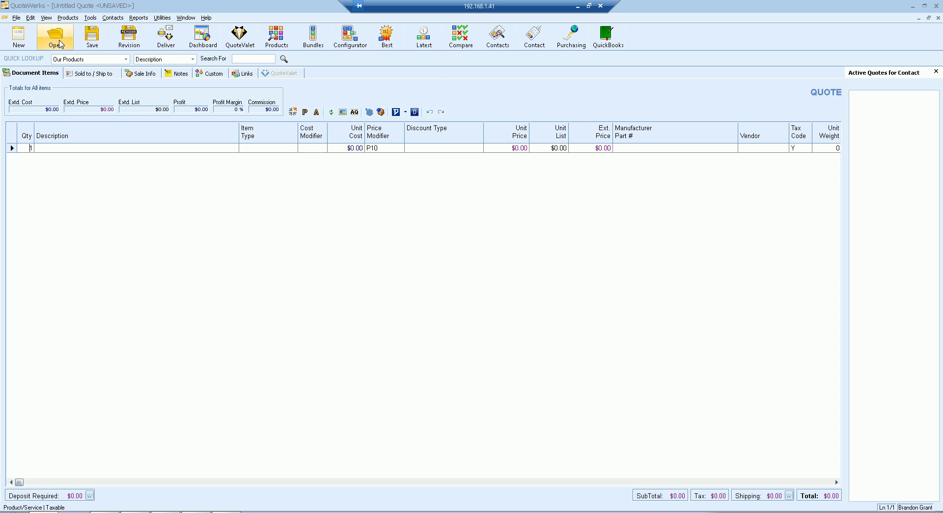
{"action": "left_click", "coordinate": [55, 35]}
{"action": "left_click_drag", "start_coordinate": [127, 18], "coordinate": [192, 53]}
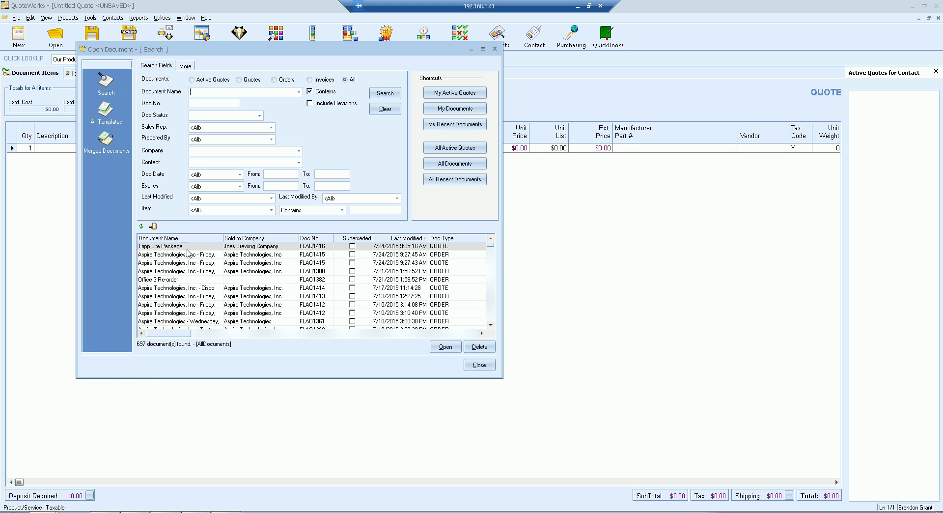
Try placing the Document Name column after Sold to Company in the document list, and restore the column order
{"action": "left_click", "coordinate": [186, 248]}
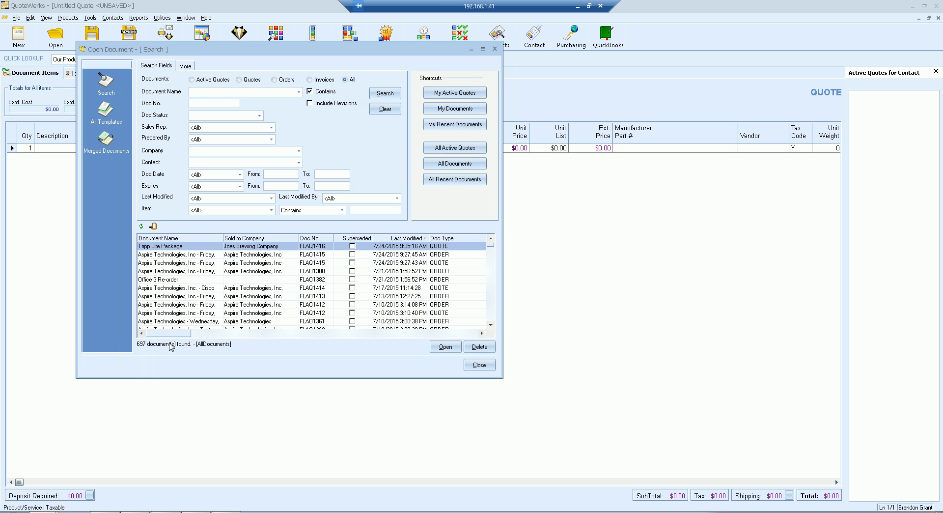
{"action": "left_click", "coordinate": [475, 335]}
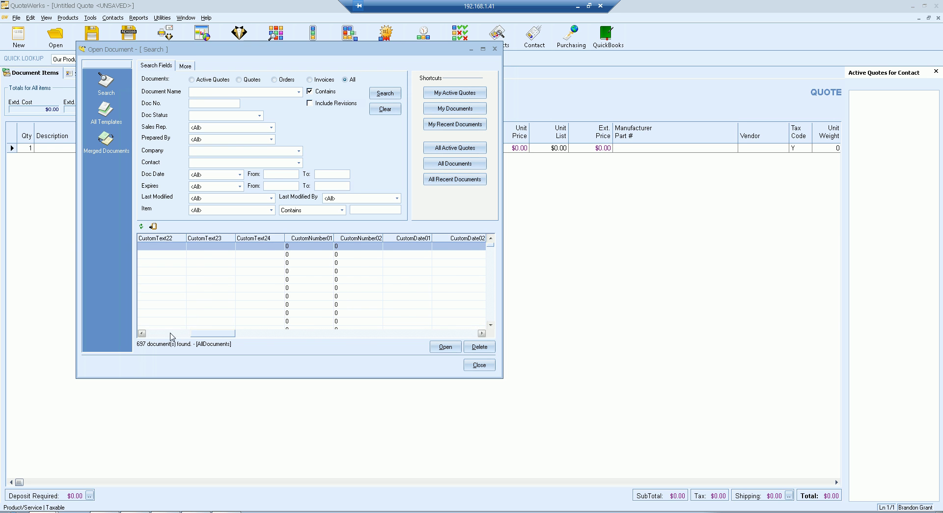
{"action": "left_click_drag", "start_coordinate": [474, 335], "coordinate": [186, 335]}
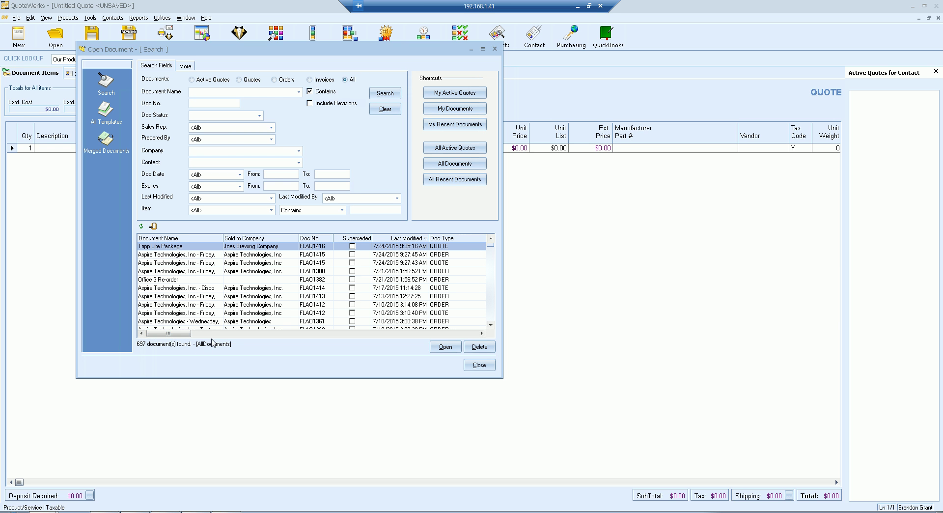
{"action": "left_click_drag", "start_coordinate": [180, 241], "coordinate": [275, 240]}
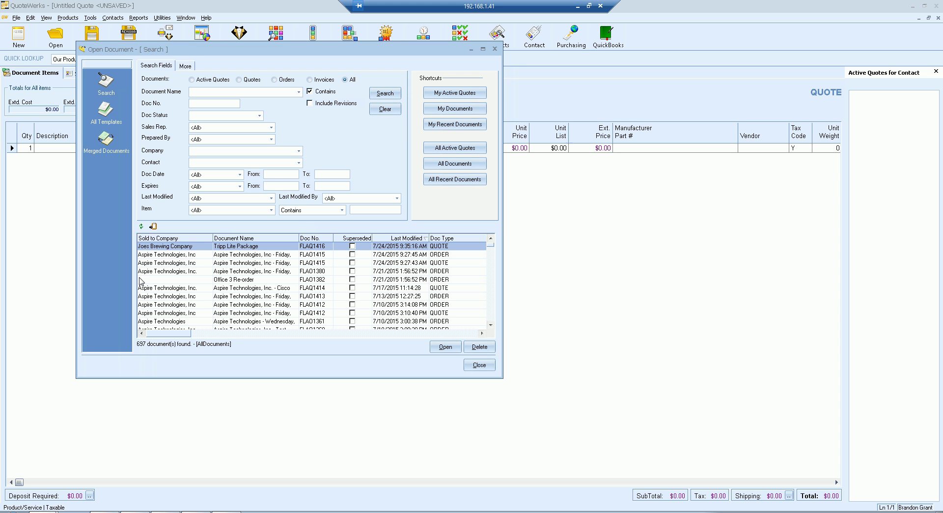
{"action": "left_click_drag", "start_coordinate": [261, 241], "coordinate": [175, 241]}
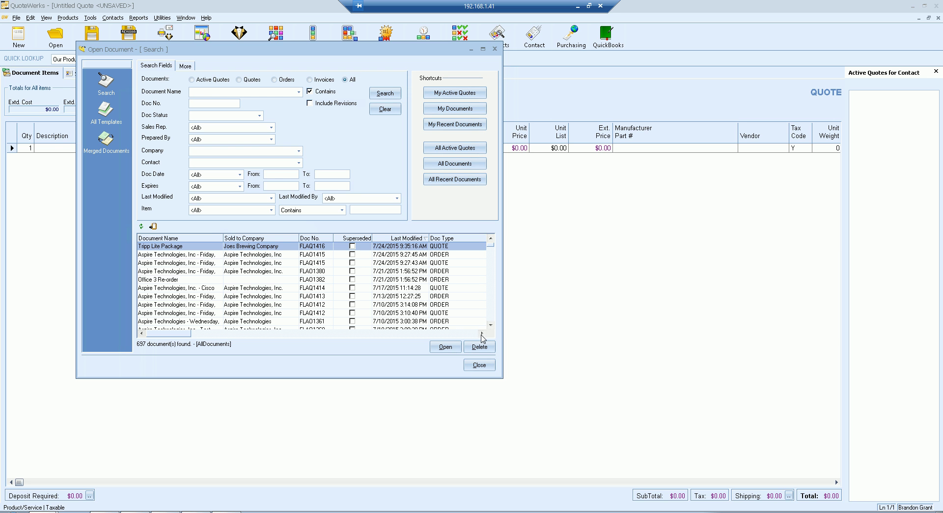
Examine the document list's remaining columns, including status, expiration, sales rep, total and project number, down to the oldest records
{"action": "left_click", "coordinate": [481, 333]}
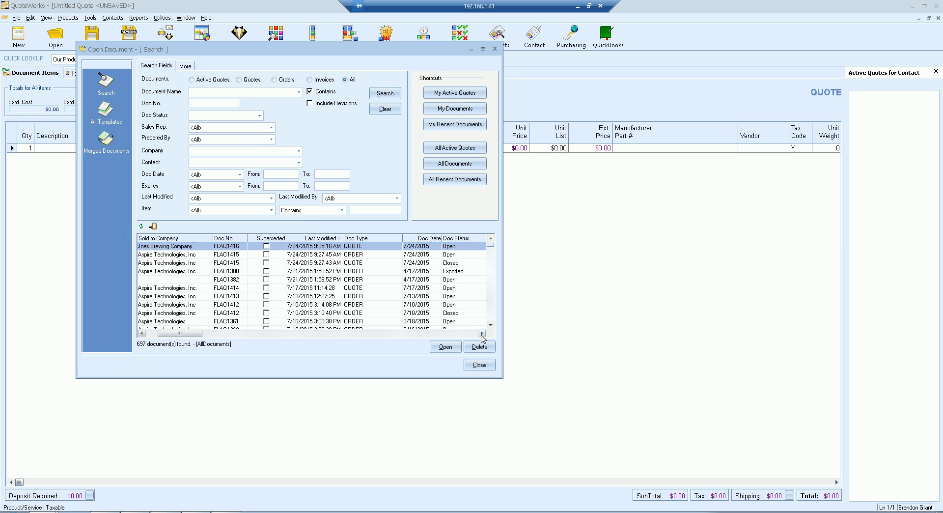
{"action": "left_click", "coordinate": [482, 333]}
{"action": "left_click", "coordinate": [481, 333]}
{"action": "left_click", "coordinate": [482, 333]}
{"action": "left_click", "coordinate": [481, 333]}
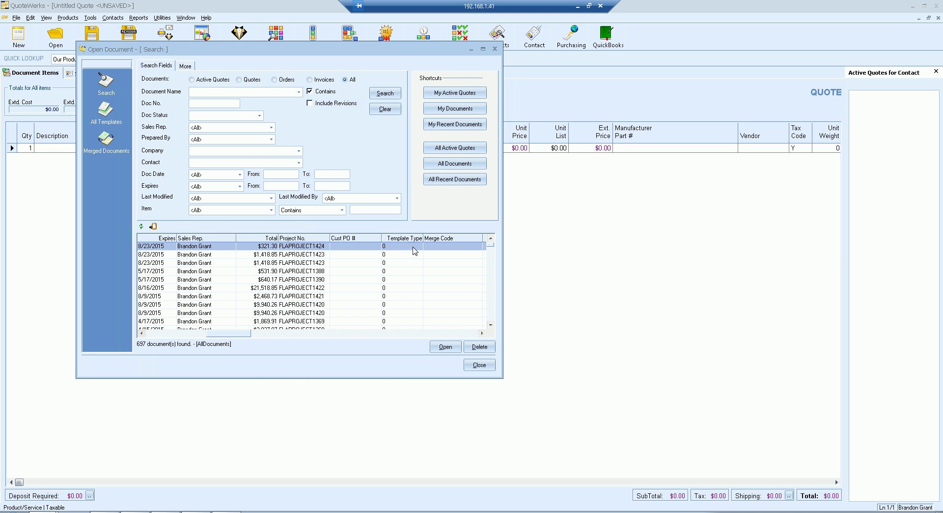
{"action": "left_click_drag", "start_coordinate": [491, 246], "coordinate": [493, 328]}
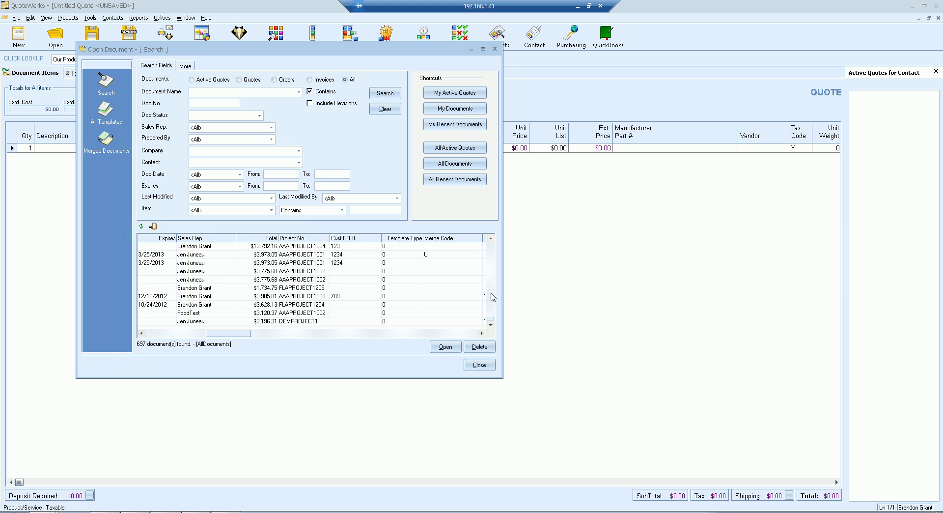
{"action": "left_click_drag", "start_coordinate": [489, 240], "coordinate": [489, 240]}
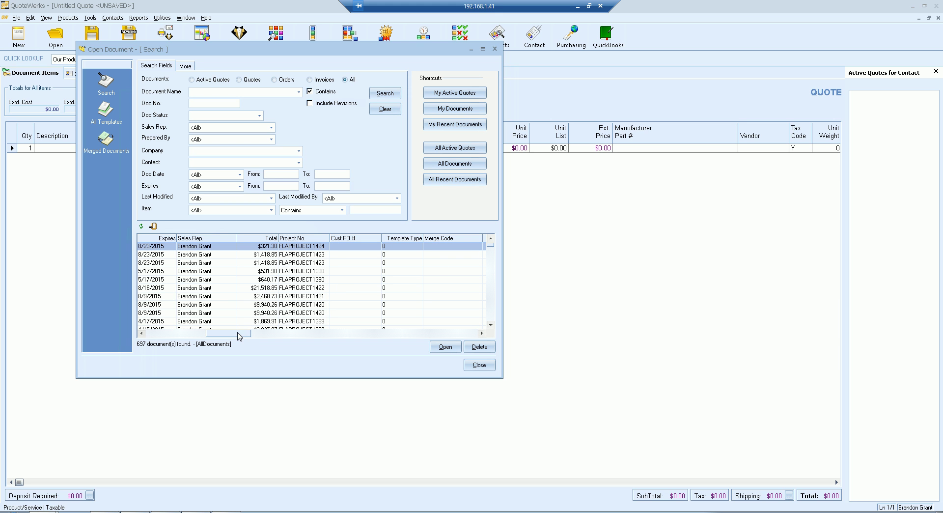
{"action": "left_click_drag", "start_coordinate": [239, 336], "coordinate": [165, 335]}
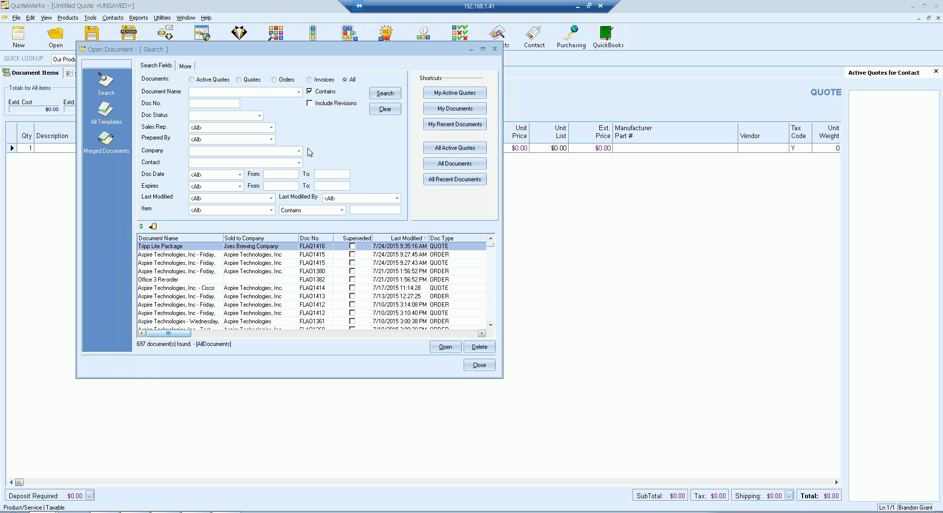
Try including revisions in the document search, exclude them again, and select the Tripp Lite Package quote
{"action": "left_click", "coordinate": [323, 105]}
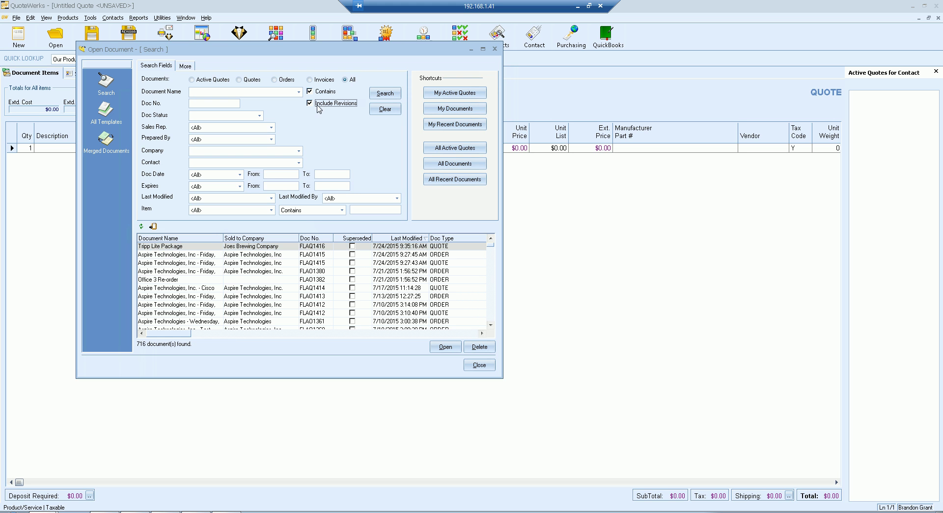
{"action": "left_click", "coordinate": [321, 105]}
{"action": "left_click", "coordinate": [302, 248]}
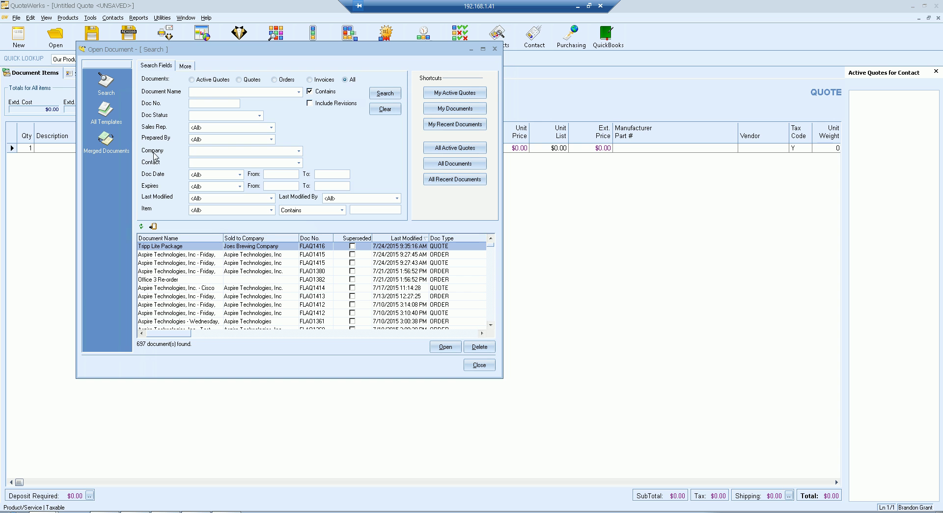
Open the Security Setting Template from the list of all templates
{"action": "left_click", "coordinate": [105, 112]}
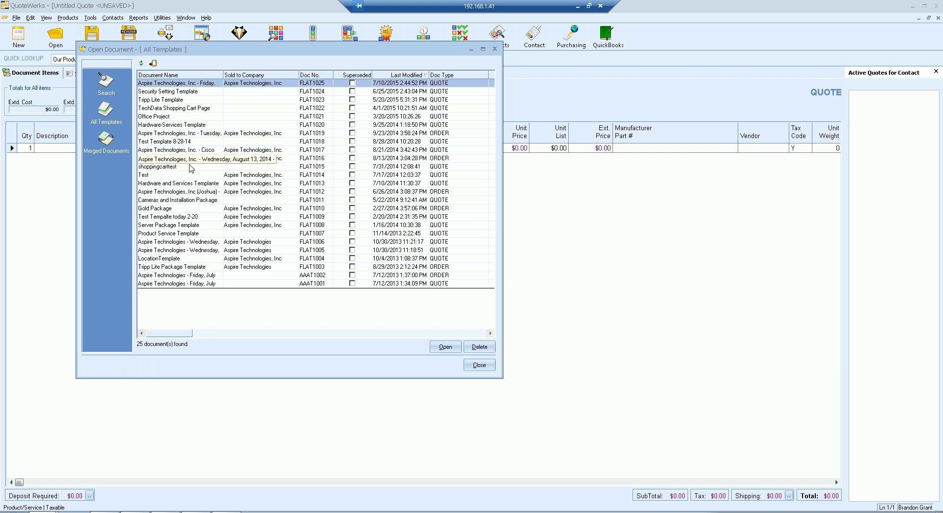
{"action": "left_click", "coordinate": [195, 252]}
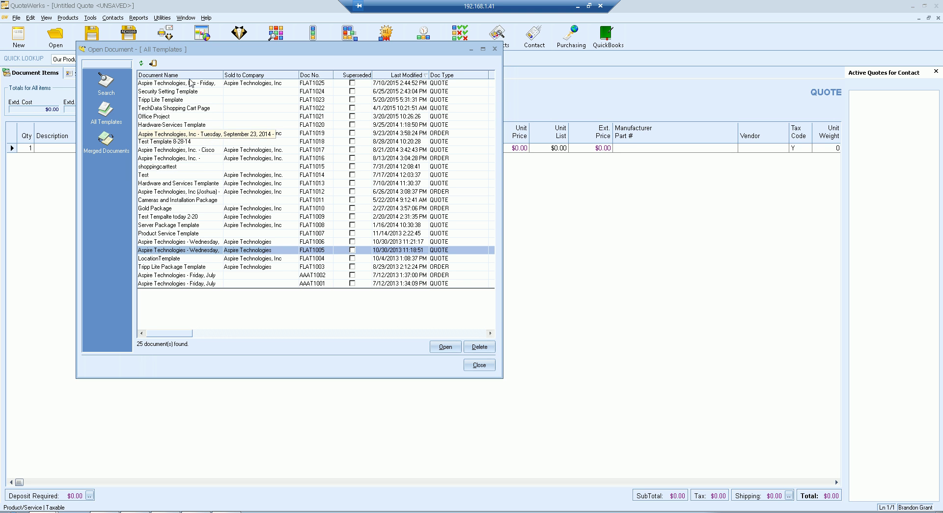
{"action": "left_click_drag", "start_coordinate": [190, 53], "coordinate": [193, 68]}
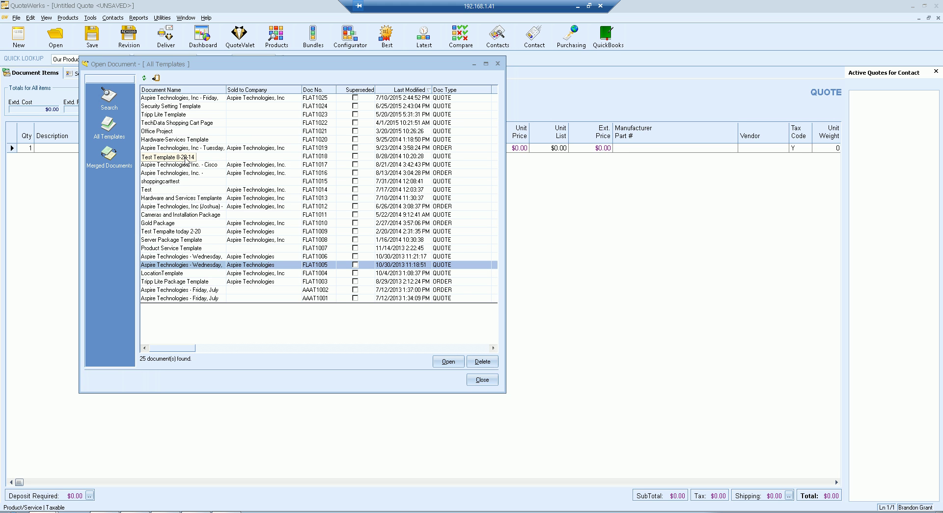
{"action": "left_click", "coordinate": [173, 106]}
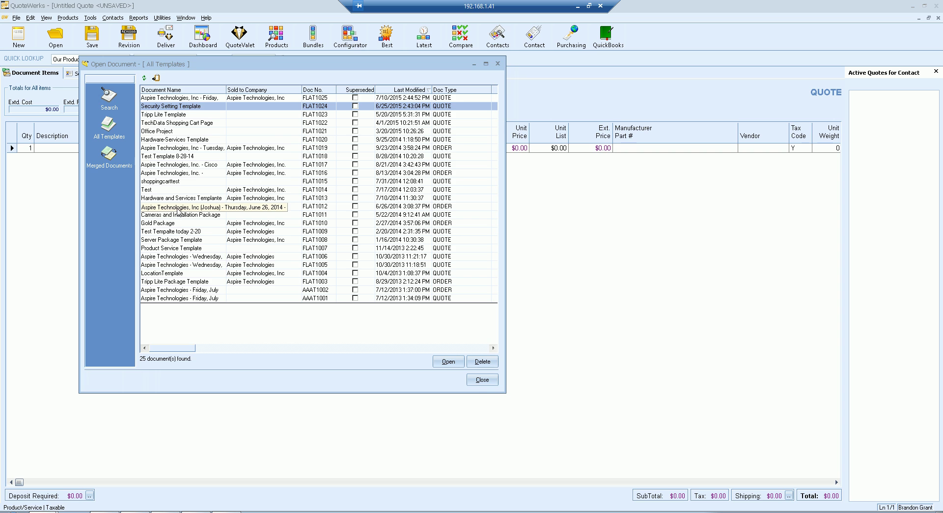
{"action": "left_click", "coordinate": [455, 362]}
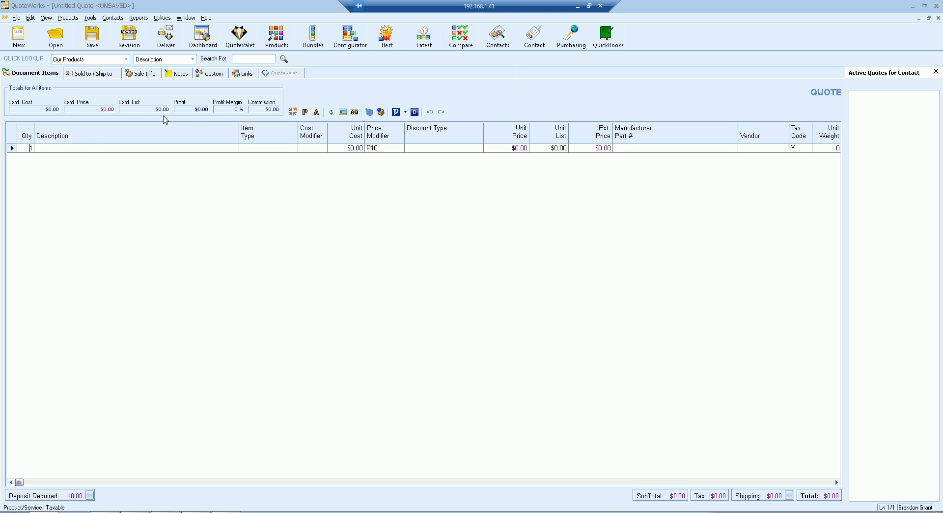
Add the four TrainingDB2 products from the 10" Subwoofer through the 12 CHANNEL, HIGH POWER AMP to the quote
{"action": "left_click", "coordinate": [273, 38]}
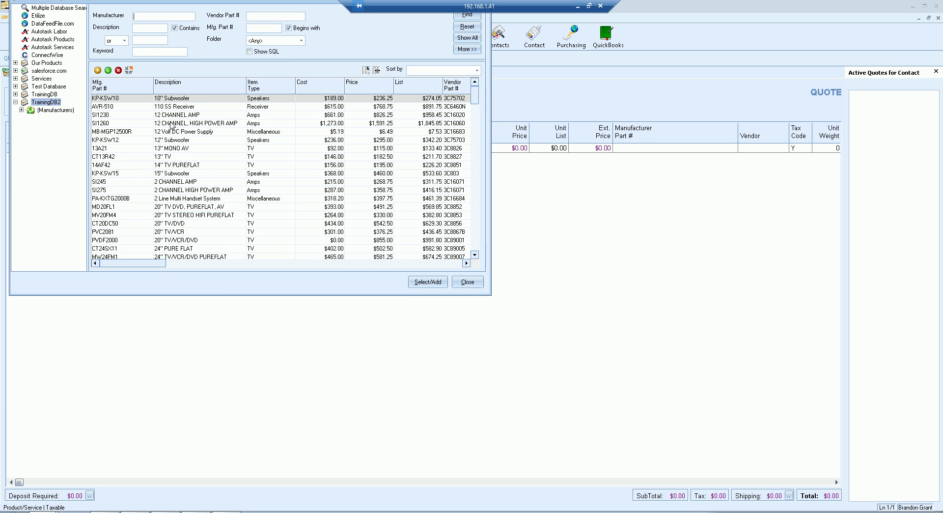
{"action": "left_click", "coordinate": [167, 123], "text": "shift"}
{"action": "right_click", "coordinate": [170, 123]}
{"action": "left_click", "coordinate": [421, 281]}
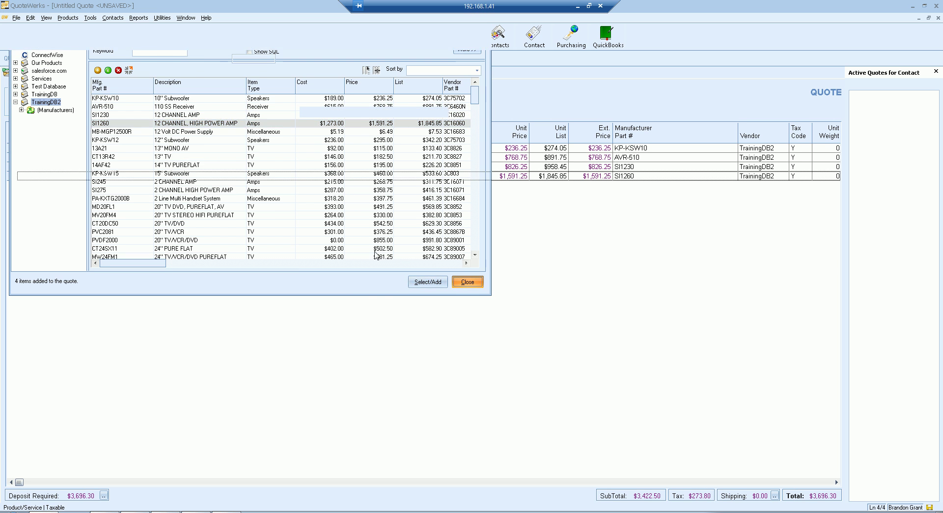
{"action": "left_click", "coordinate": [468, 281]}
Insert a heading line reading "Product:" above the 10" Subwoofer item
{"action": "right_click", "coordinate": [15, 150]}
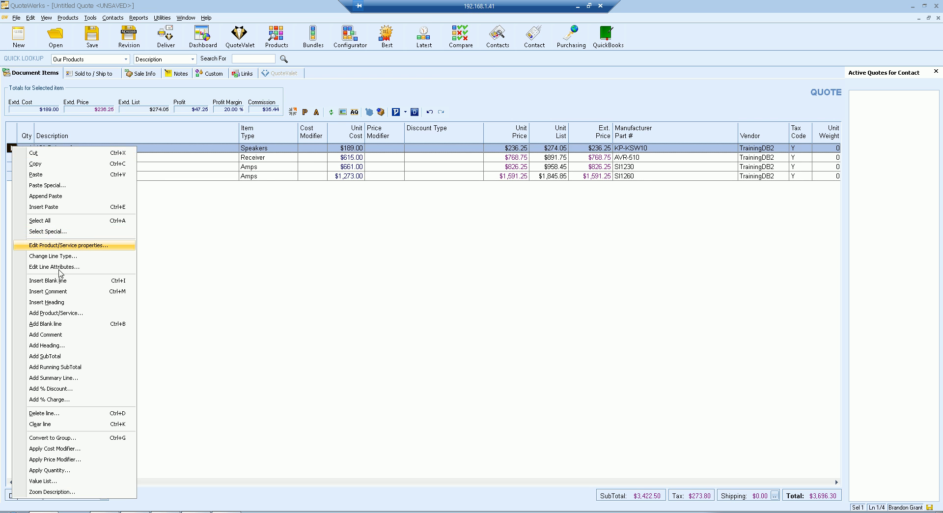
{"action": "left_click", "coordinate": [68, 302]}
{"action": "type", "text": "Pr"}
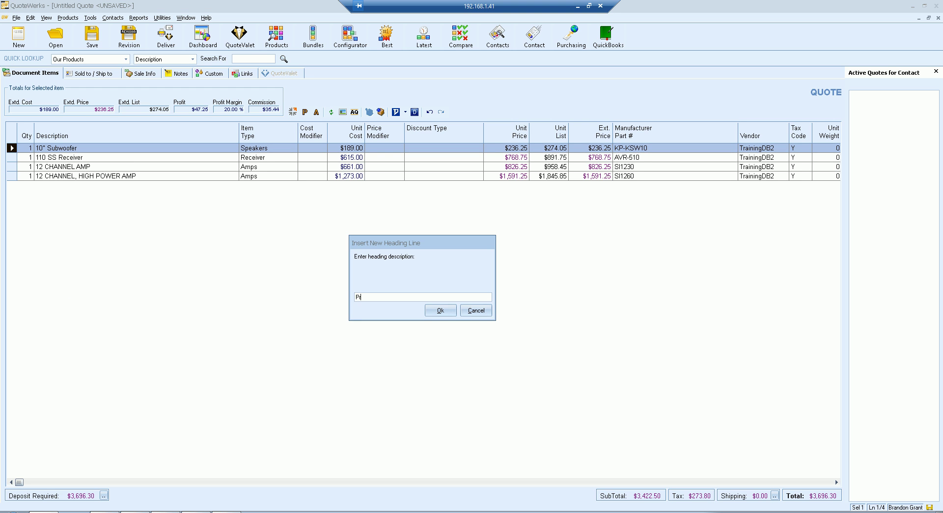
{"action": "type", "text": "oduct:"}
{"action": "key", "text": "Return"}
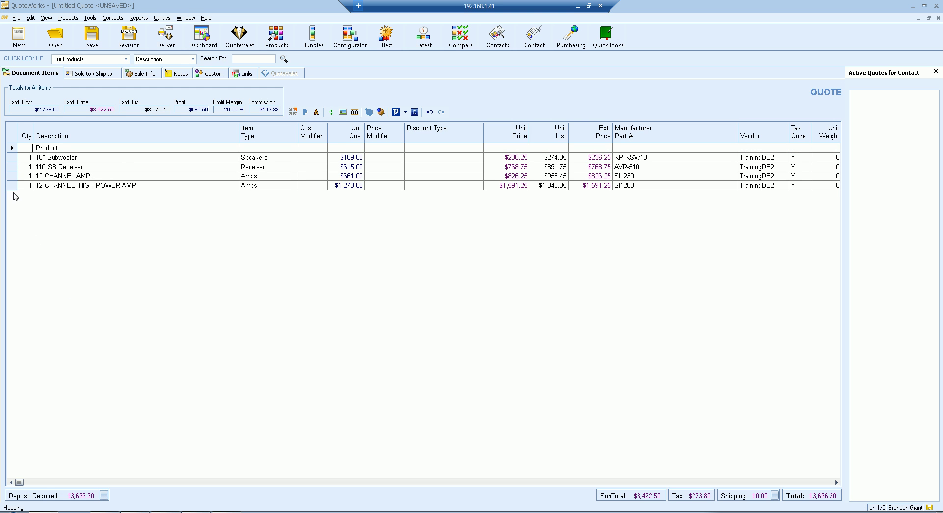
Insert a heading line reading "Services:" above the 12 CHANNEL AMP item
{"action": "right_click", "coordinate": [11, 176]}
{"action": "left_click", "coordinate": [73, 334]}
{"action": "type", "text": "Services:"}
{"action": "key", "text": "Return"}
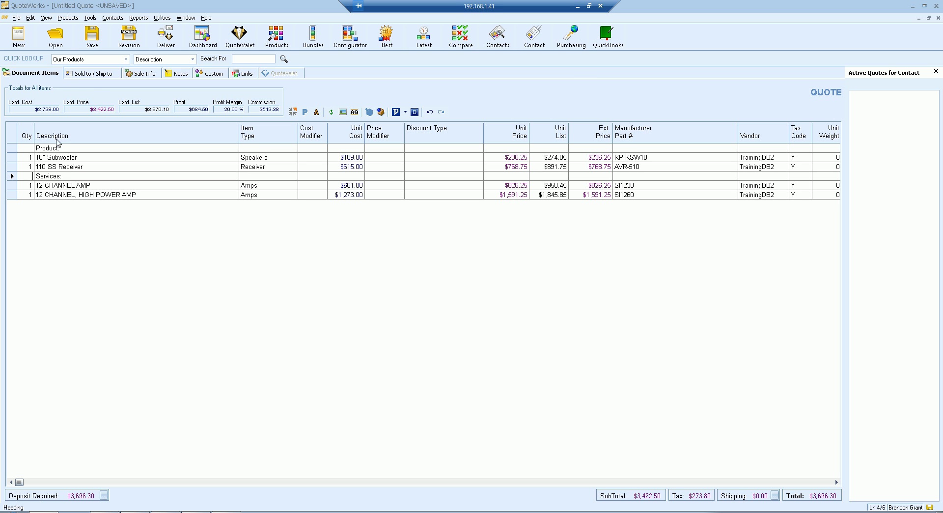
Save the quote as a document template named "Training Template"
{"action": "left_click", "coordinate": [18, 19]}
{"action": "left_click", "coordinate": [17, 18]}
{"action": "left_click", "coordinate": [17, 19]}
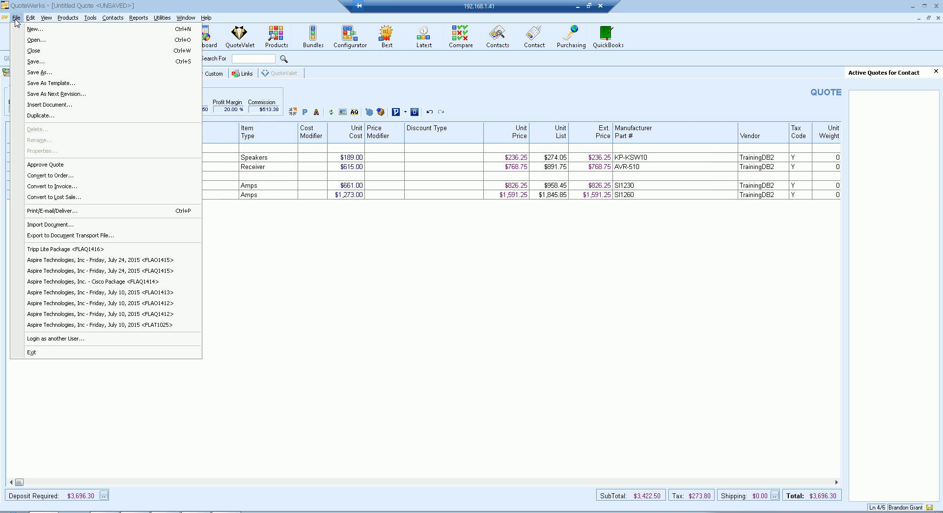
{"action": "left_click", "coordinate": [88, 84]}
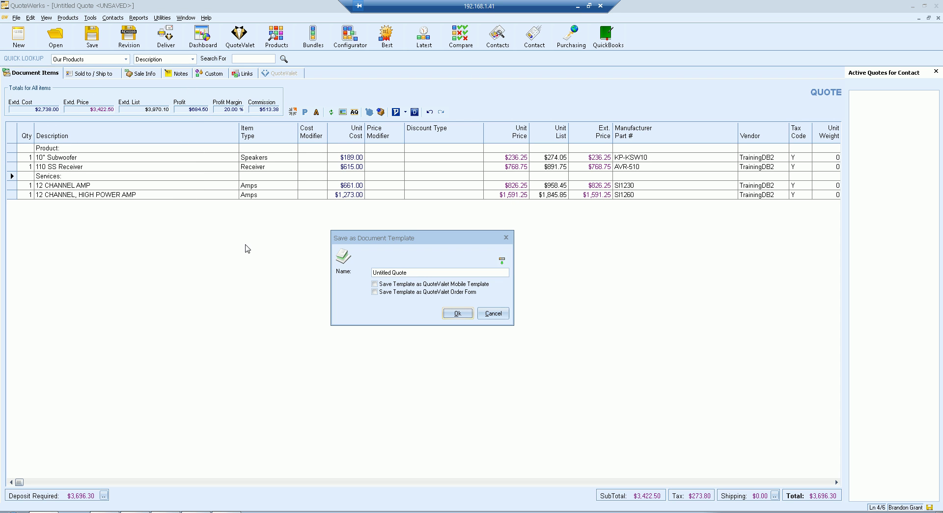
{"action": "left_click", "coordinate": [417, 271]}
{"action": "type", "text": "Training Template"}
{"action": "left_click", "coordinate": [457, 313]}
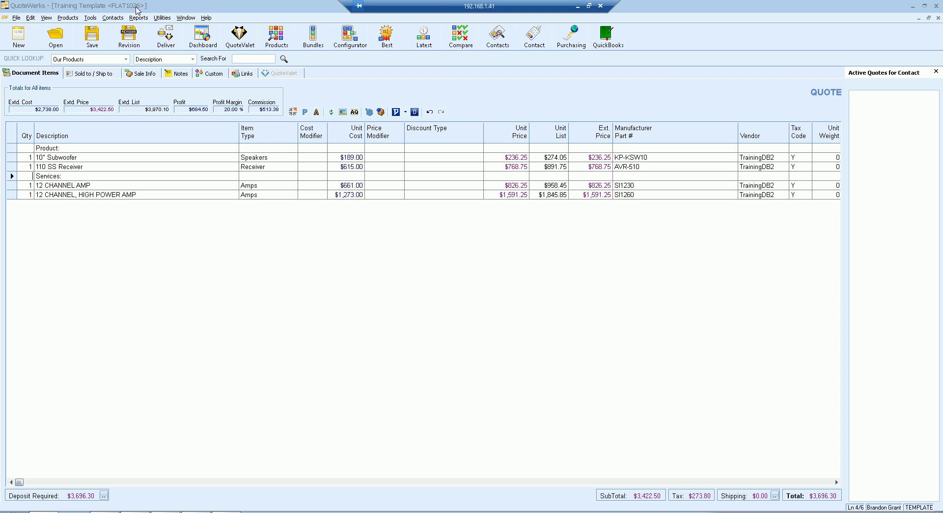
Create a new quote from the Training Template and check its save details without saving it
{"action": "left_click", "coordinate": [17, 19]}
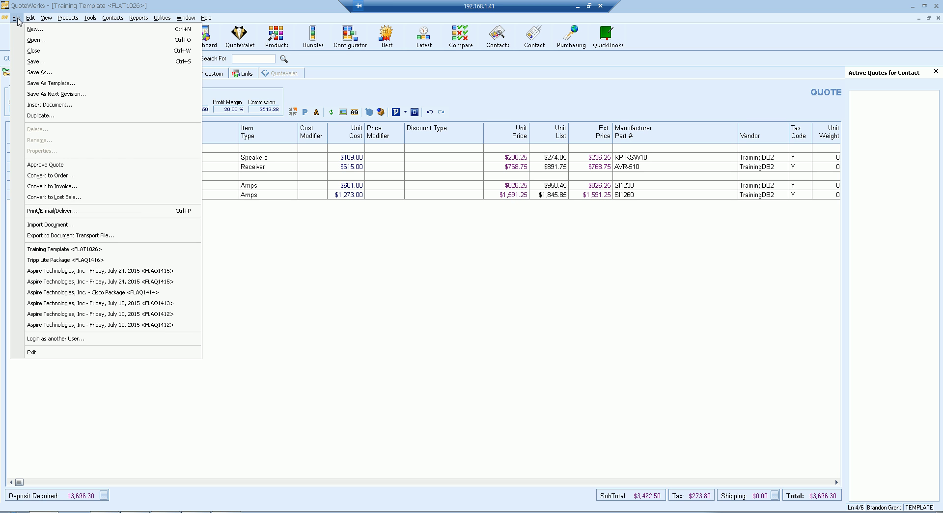
{"action": "left_click", "coordinate": [104, 31]}
{"action": "left_click", "coordinate": [293, 200]}
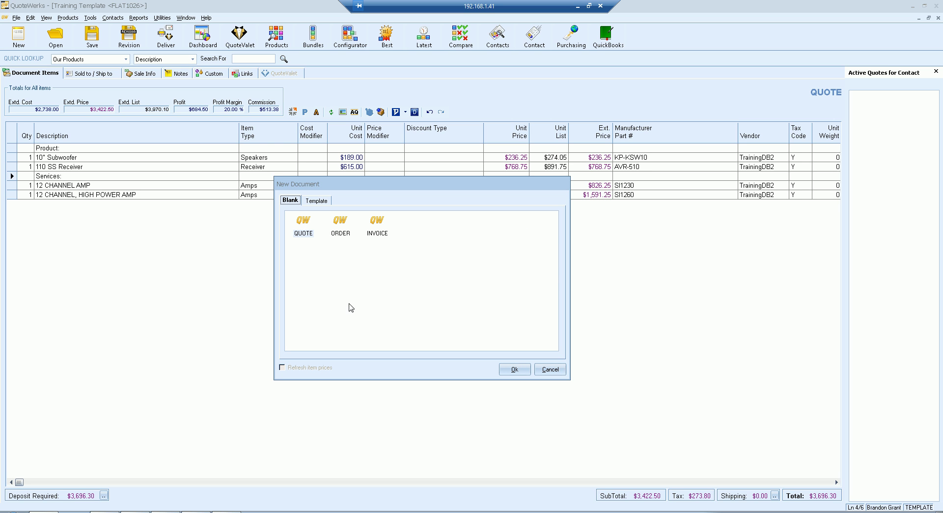
{"action": "left_click", "coordinate": [317, 201]}
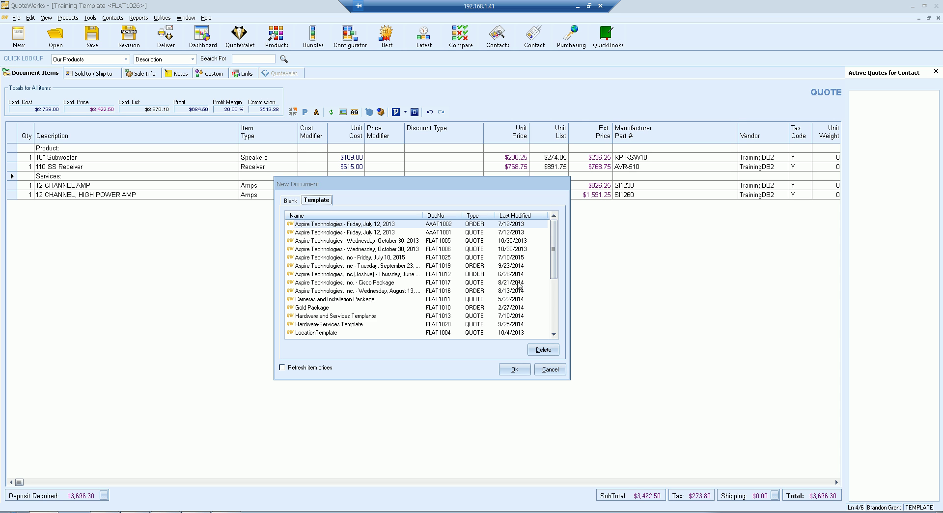
{"action": "left_click_drag", "start_coordinate": [555, 247], "coordinate": [563, 302]}
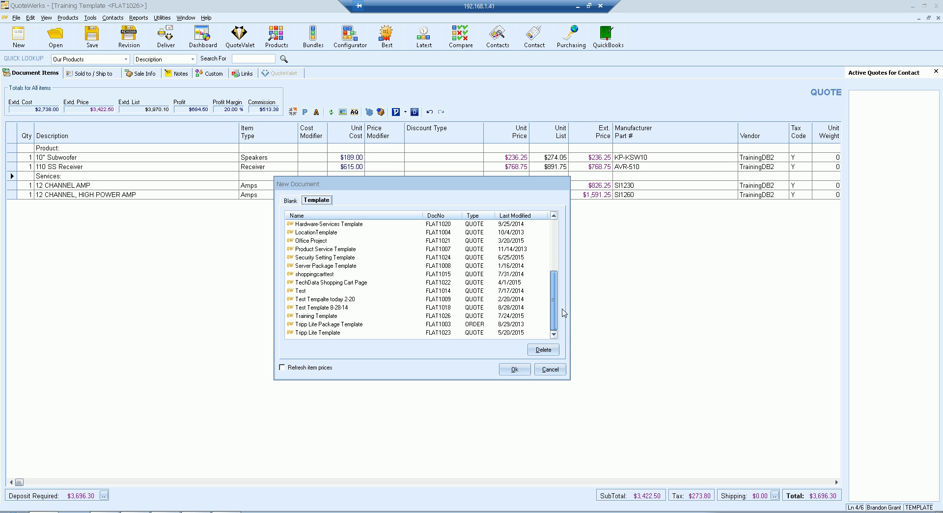
{"action": "left_click", "coordinate": [337, 317]}
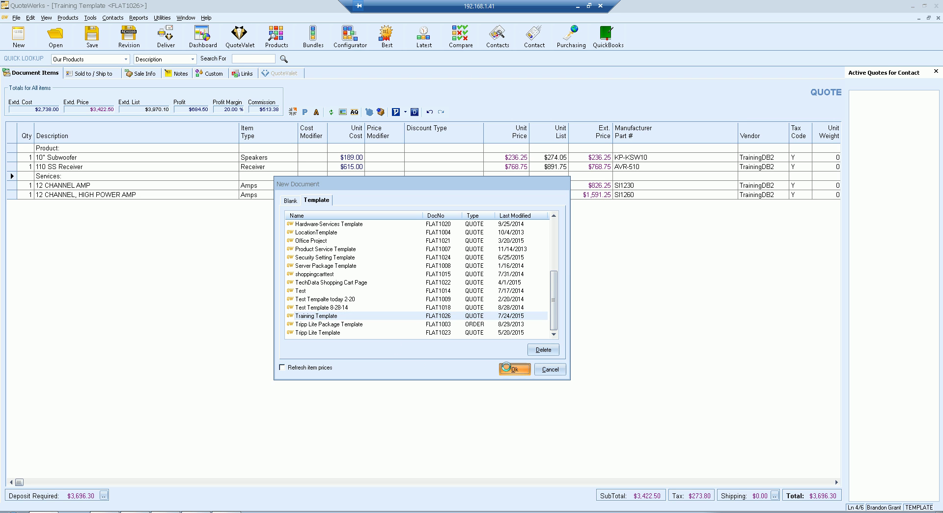
{"action": "left_click", "coordinate": [514, 369]}
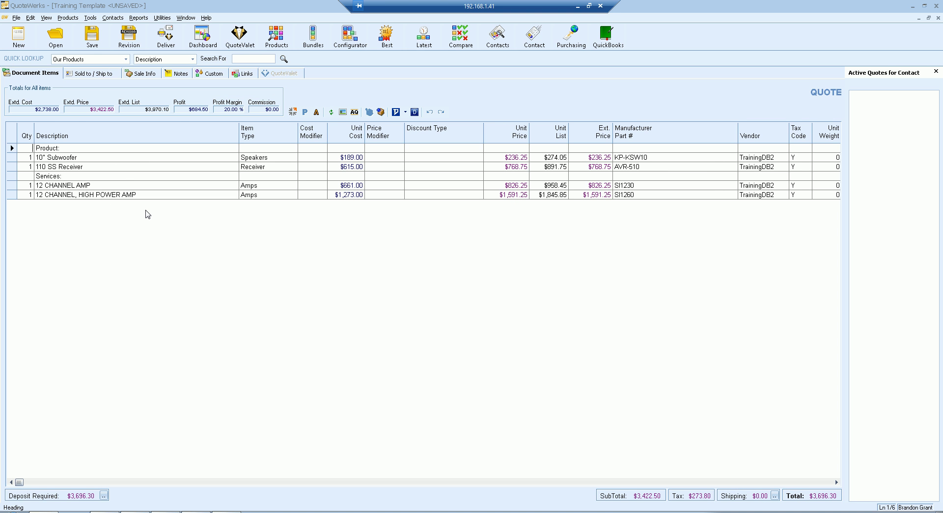
{"action": "left_click", "coordinate": [92, 35]}
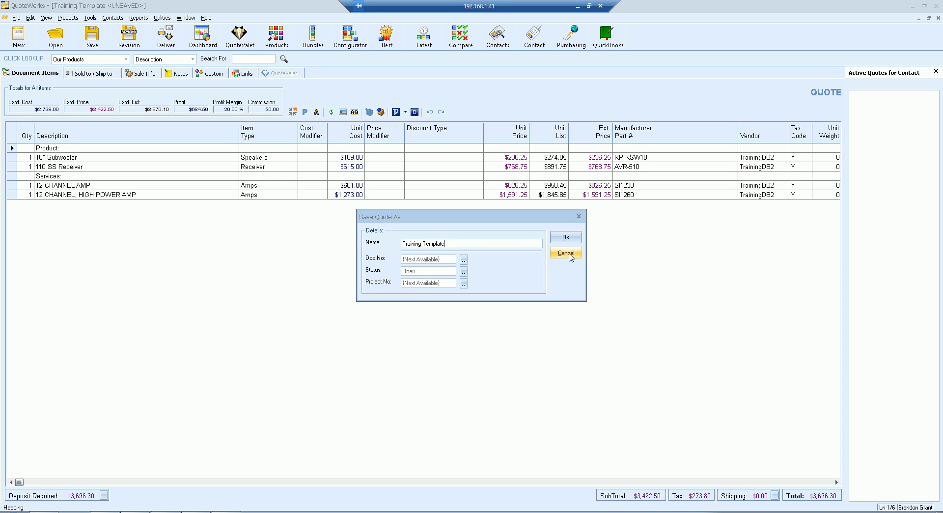
{"action": "left_click", "coordinate": [566, 253]}
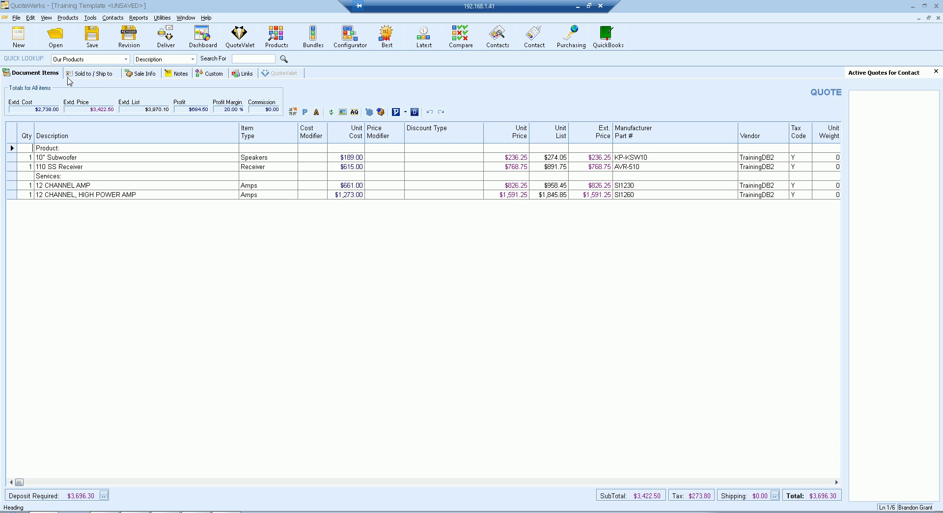
Open the Training Template from the list of all templates and close it
{"action": "left_click", "coordinate": [62, 36]}
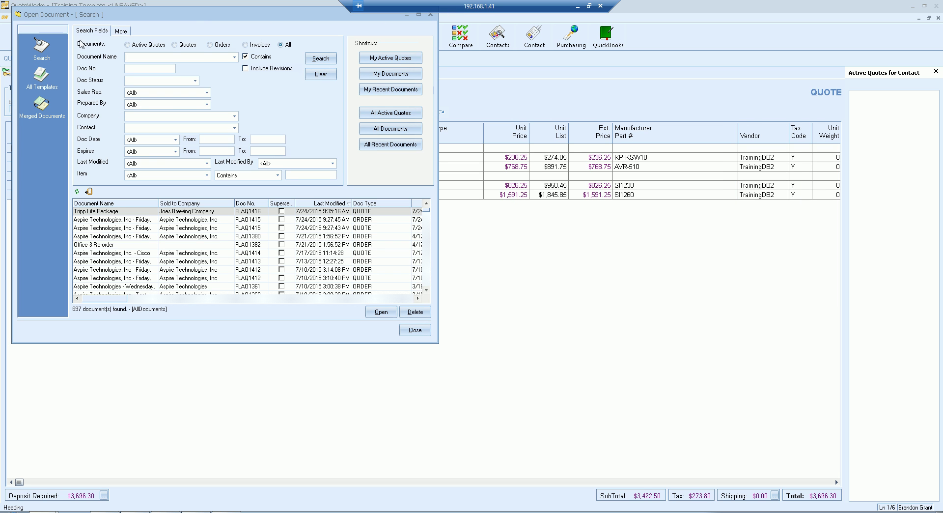
{"action": "left_click", "coordinate": [43, 79]}
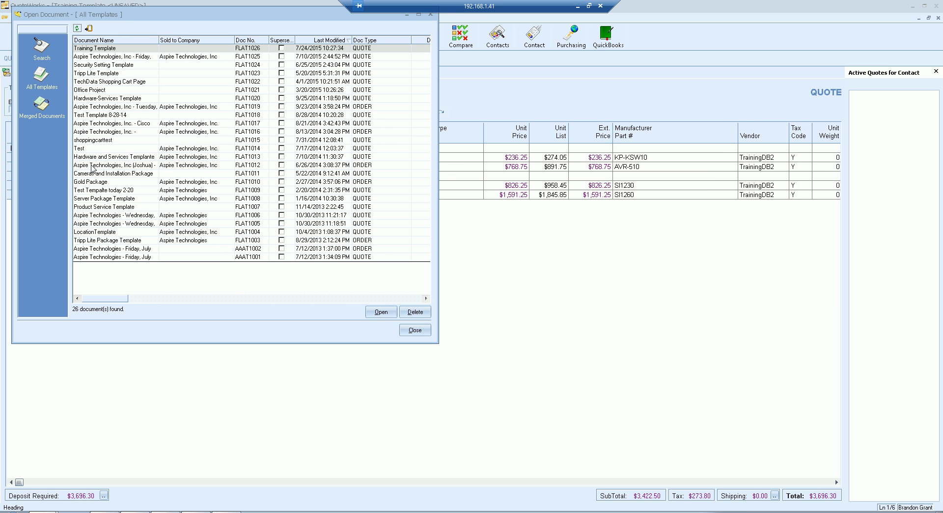
{"action": "left_click", "coordinate": [125, 48]}
{"action": "left_click", "coordinate": [382, 311]}
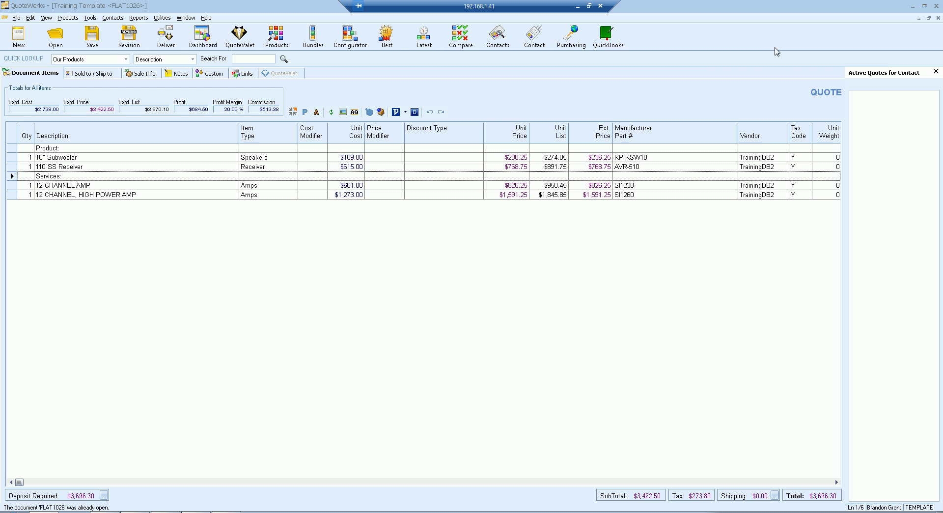
{"action": "left_click", "coordinate": [938, 18]}
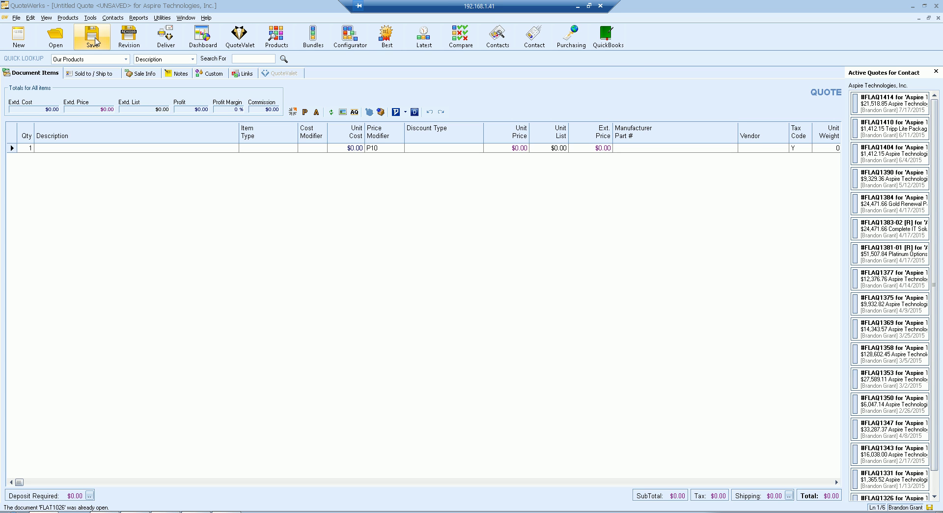
Examine the list of templates available for a new document down to its end
{"action": "left_click", "coordinate": [17, 19]}
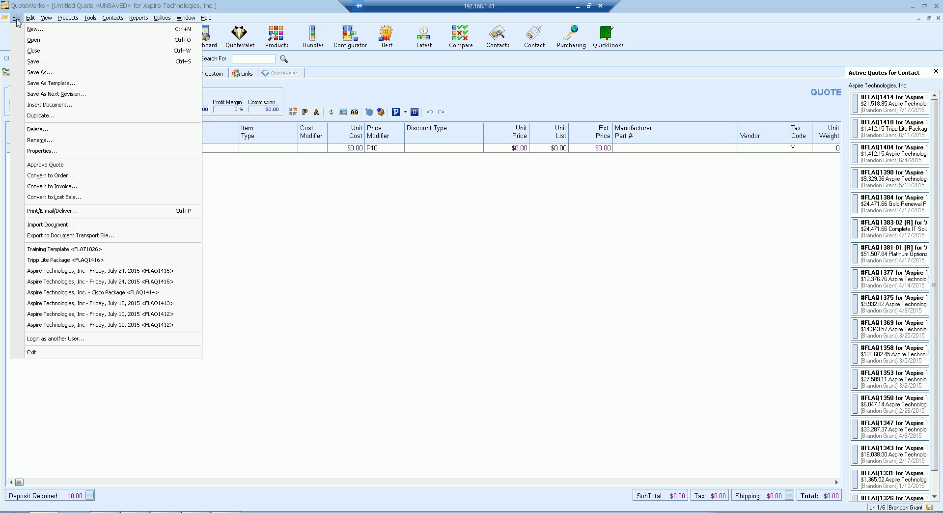
{"action": "left_click", "coordinate": [70, 30]}
{"action": "left_click", "coordinate": [317, 200]}
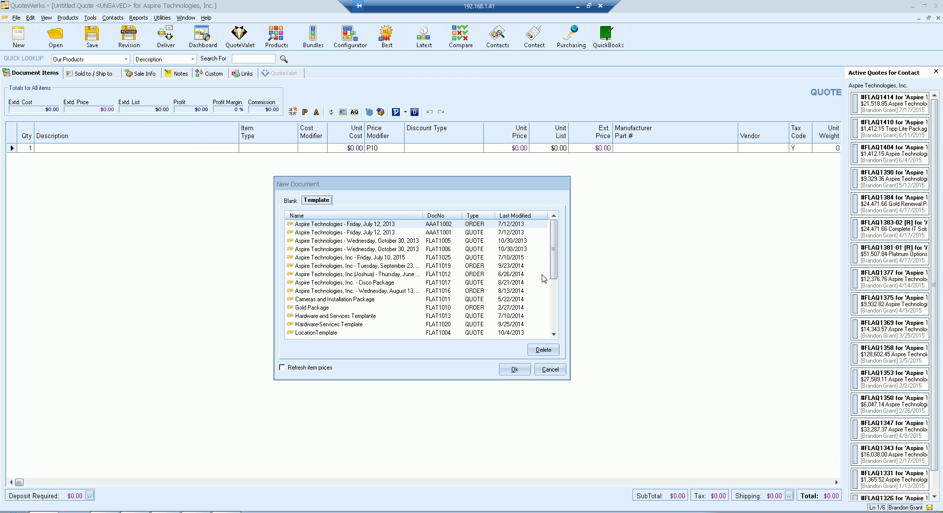
{"action": "left_click_drag", "start_coordinate": [553, 261], "coordinate": [561, 325]}
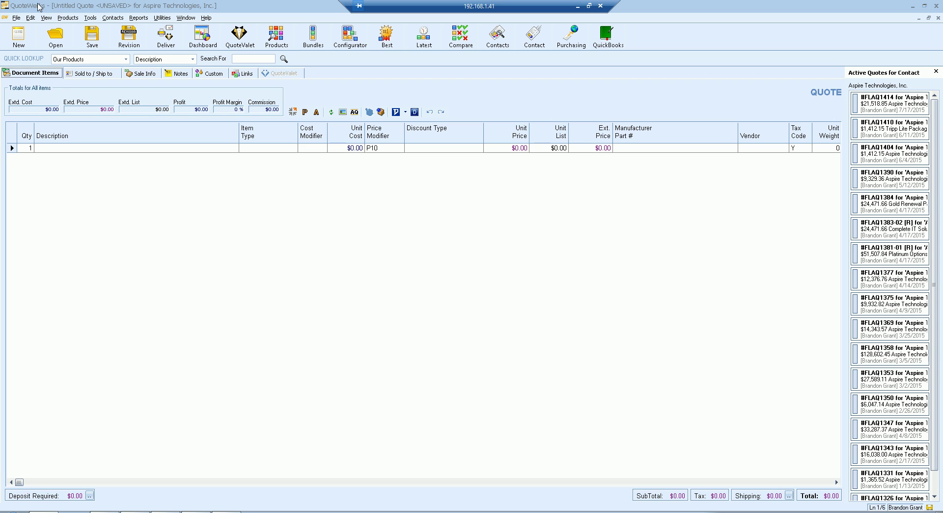
Save the blank quote under the name "Aspire Technologies, Inc. - Friday, July 24, 2015"
{"action": "left_click", "coordinate": [94, 39]}
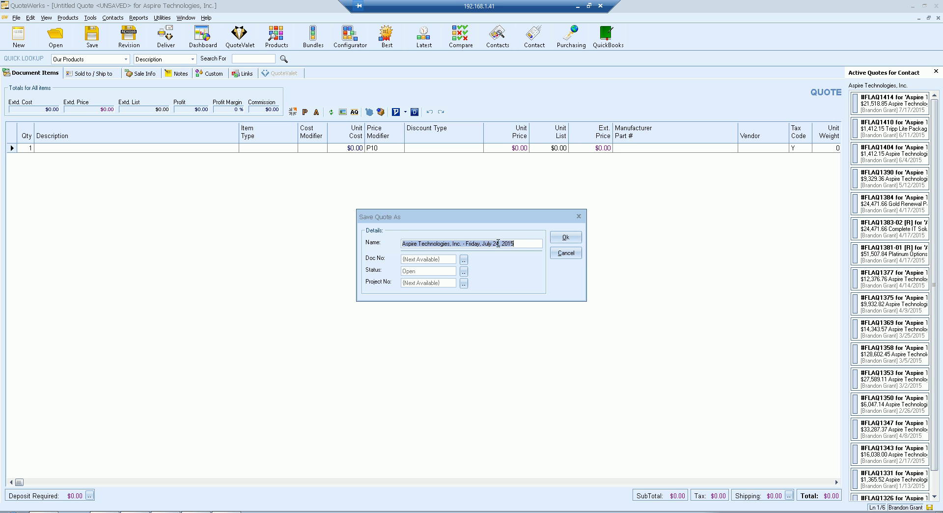
{"action": "left_click", "coordinate": [523, 246]}
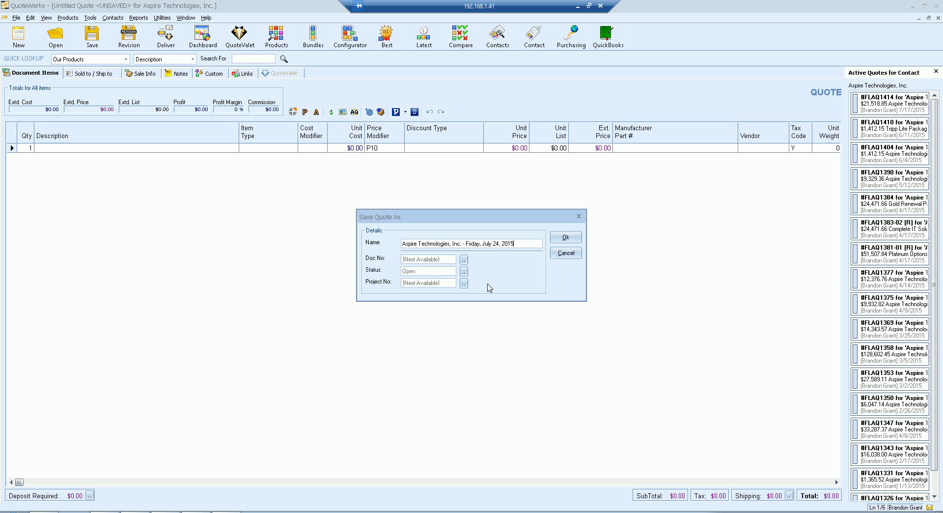
{"action": "left_click", "coordinate": [564, 237]}
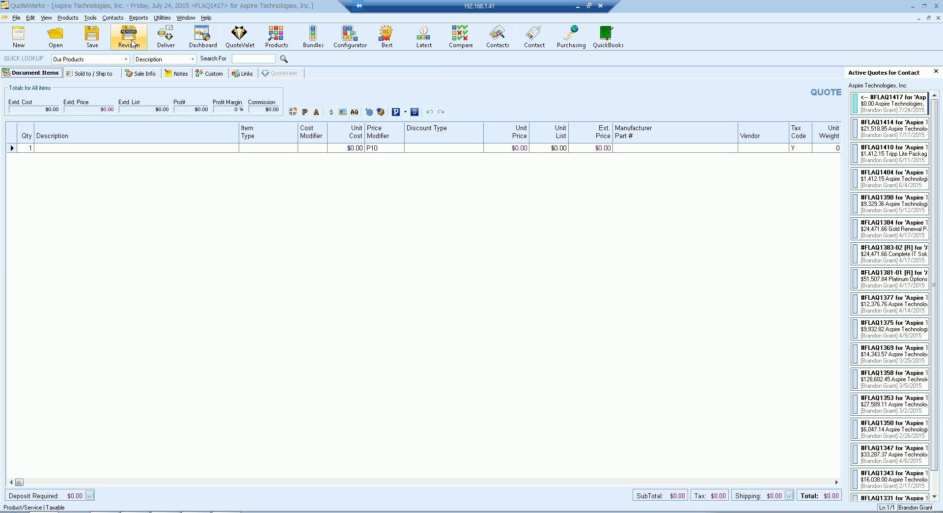
Save the Aspire Technologies quote as a new revision three times, keeping the previous revisions
{"action": "left_click", "coordinate": [132, 42]}
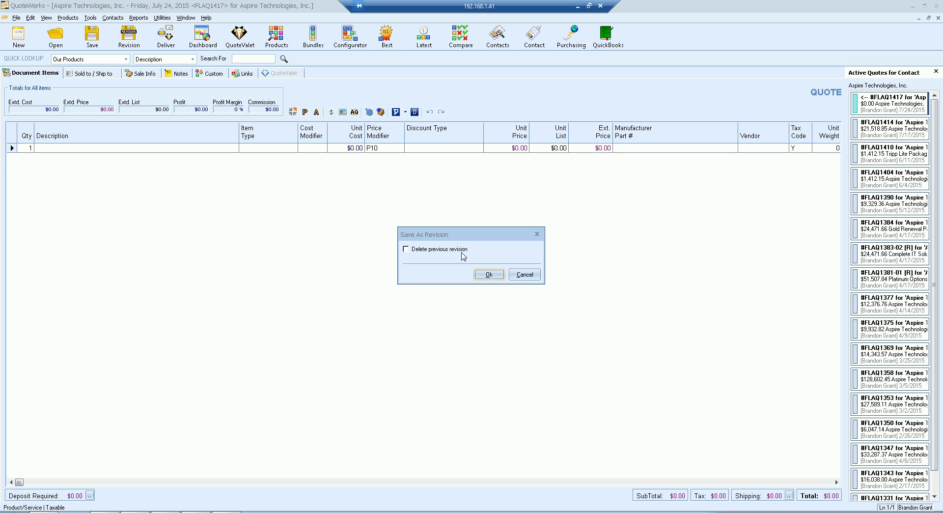
{"action": "left_click", "coordinate": [489, 275]}
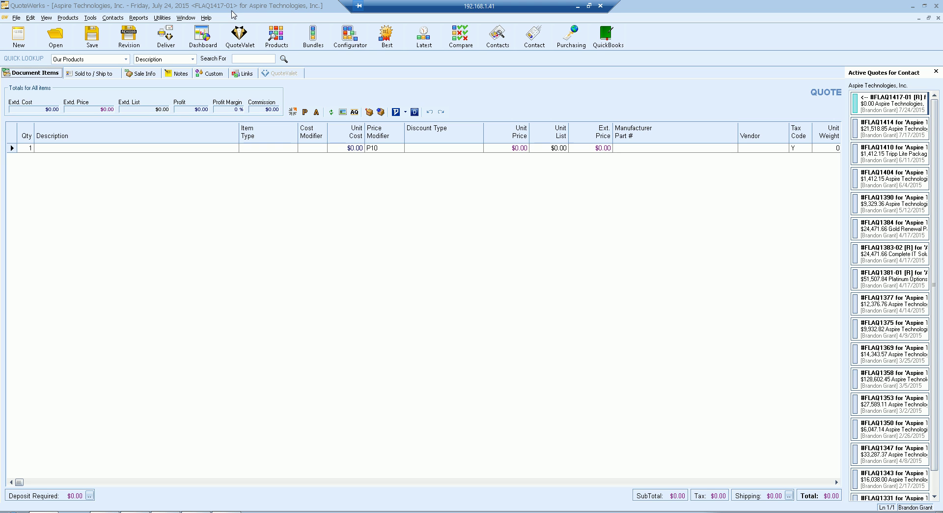
{"action": "left_click", "coordinate": [128, 36]}
{"action": "left_click", "coordinate": [493, 279]}
{"action": "left_click", "coordinate": [128, 36]}
{"action": "left_click", "coordinate": [493, 279]}
Examine the quote's document revisions, selecting each previous revision and the current one
{"action": "left_click", "coordinate": [47, 17]}
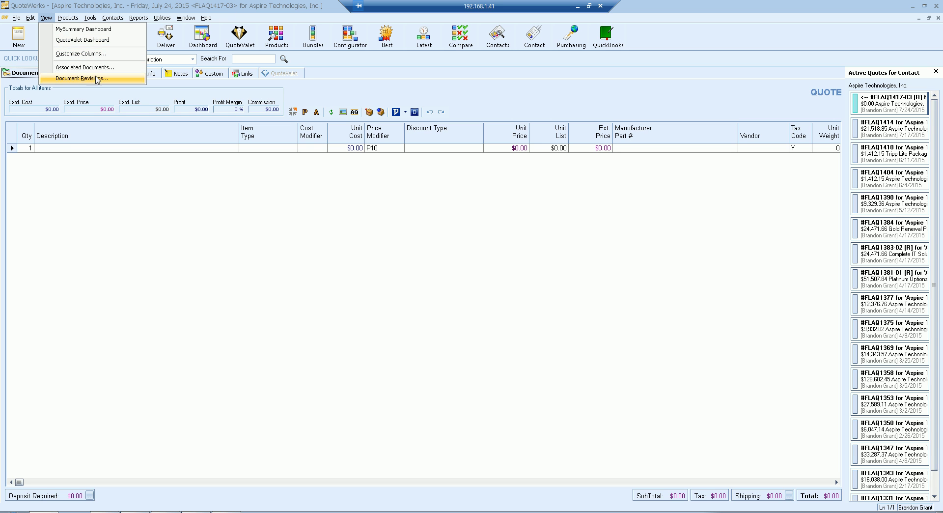
{"action": "left_click", "coordinate": [113, 83]}
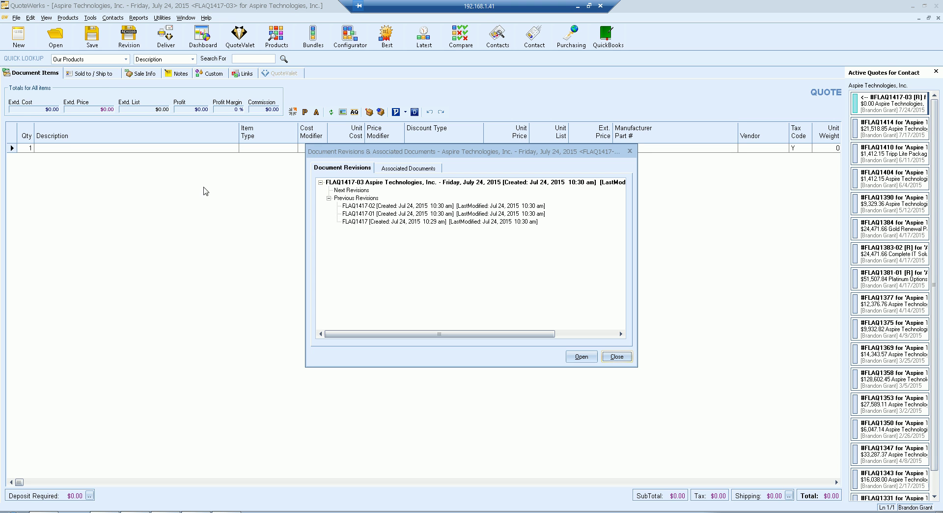
{"action": "left_click", "coordinate": [376, 206]}
{"action": "left_click", "coordinate": [377, 214]}
{"action": "left_click", "coordinate": [378, 222]}
{"action": "left_click", "coordinate": [378, 206]}
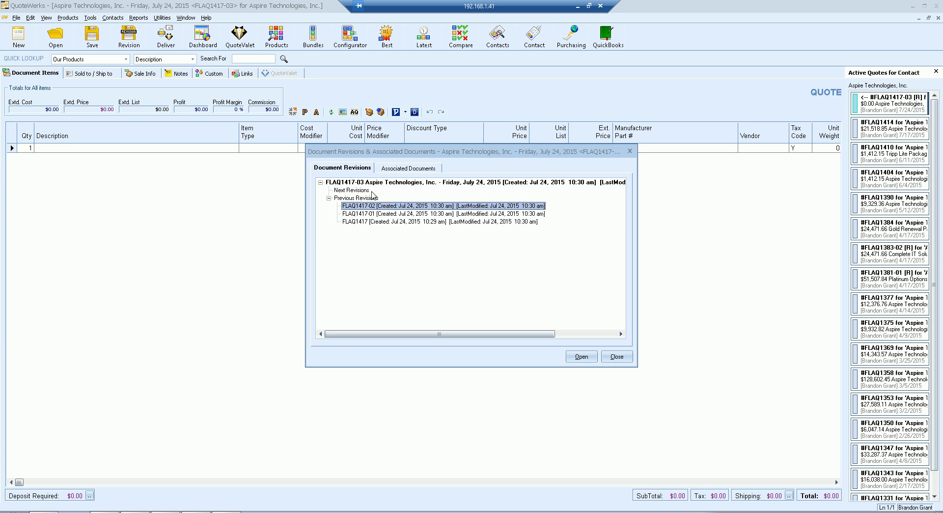
{"action": "left_click", "coordinate": [379, 183]}
Compare the quote's associated documents with its revision list, and close the overview
{"action": "left_click", "coordinate": [408, 169]}
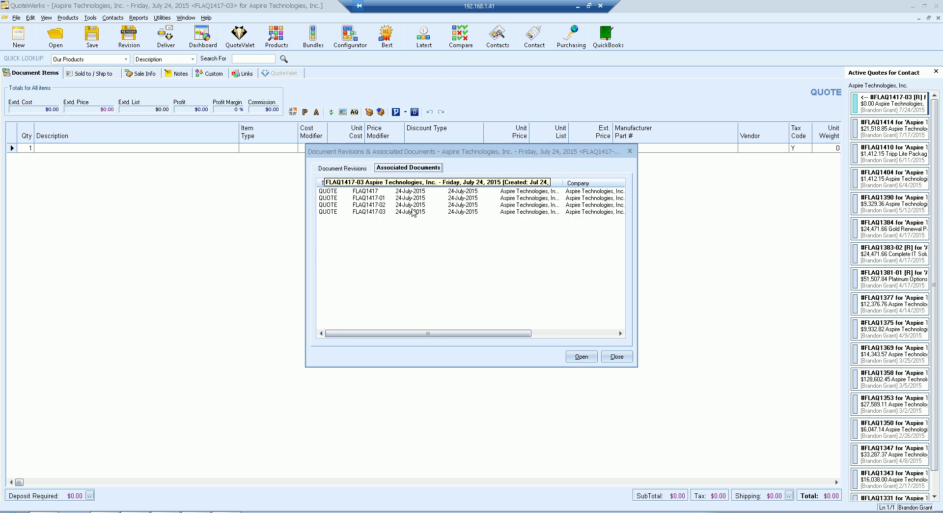
{"action": "left_click", "coordinate": [348, 169]}
{"action": "left_click", "coordinate": [408, 170]}
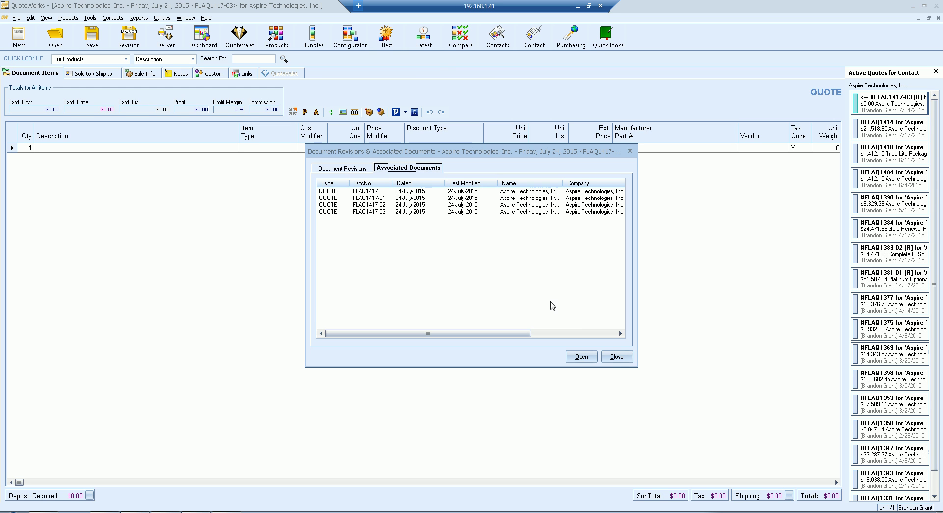
{"action": "left_click", "coordinate": [617, 356]}
Review the quote's document revisions and close the overview
{"action": "left_click", "coordinate": [46, 18]}
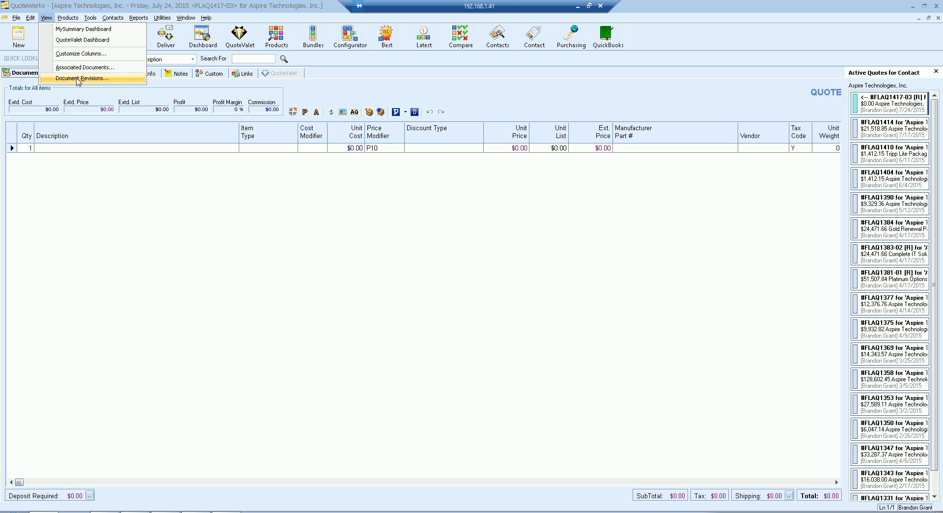
{"action": "left_click", "coordinate": [77, 79]}
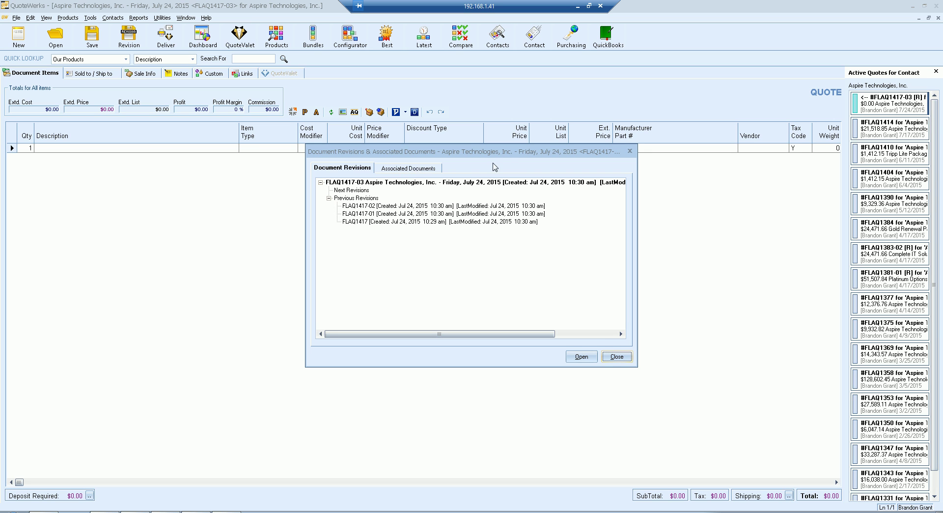
{"action": "left_click", "coordinate": [617, 356]}
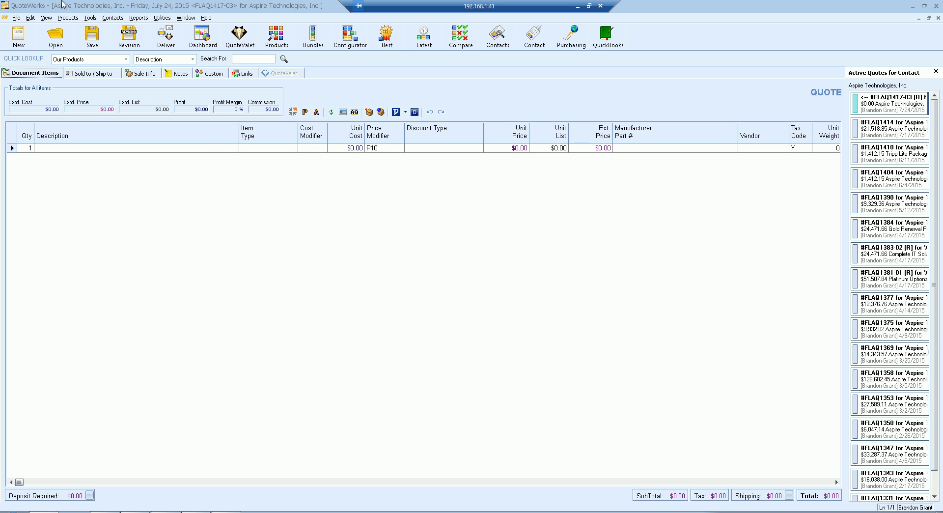
{"action": "left_click", "coordinate": [16, 17]}
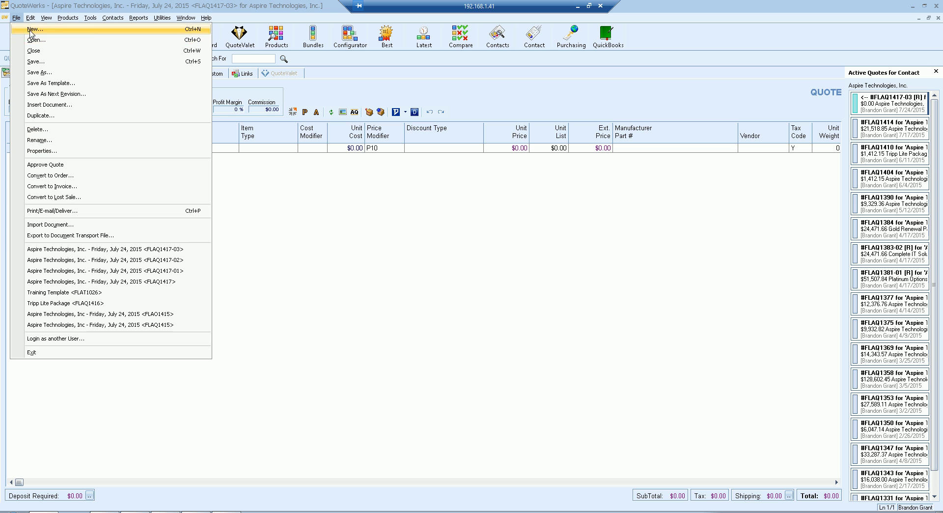
{"action": "left_click", "coordinate": [32, 31]}
{"action": "left_click", "coordinate": [551, 369]}
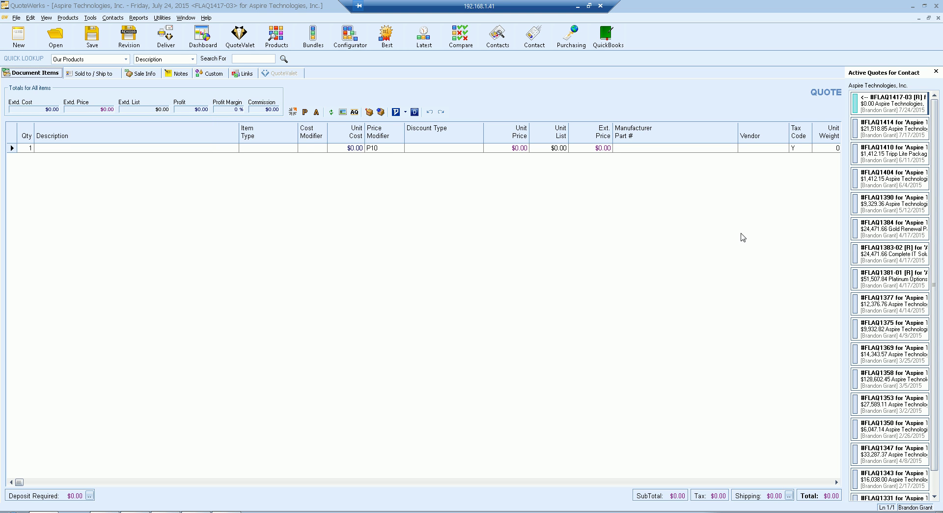
{"action": "left_click", "coordinate": [919, 19]}
{"action": "left_click", "coordinate": [175, 17]}
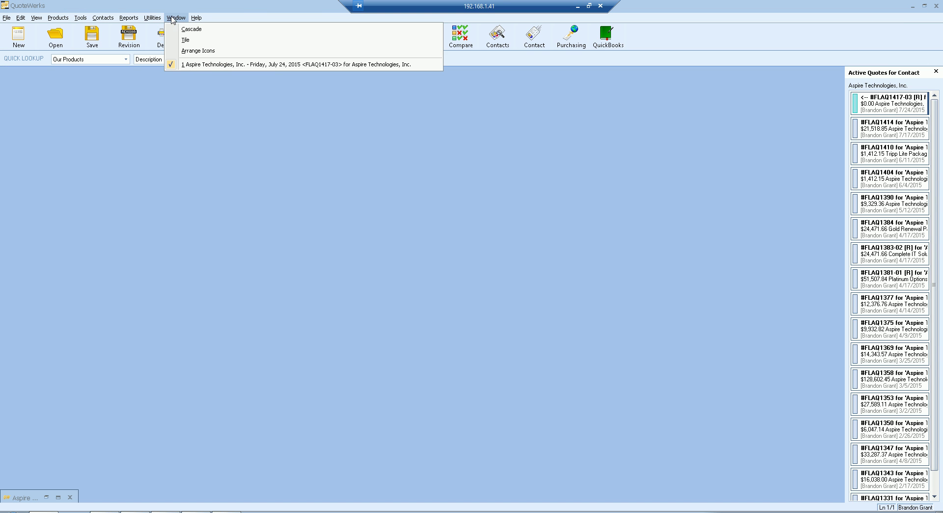
{"action": "left_click", "coordinate": [192, 61]}
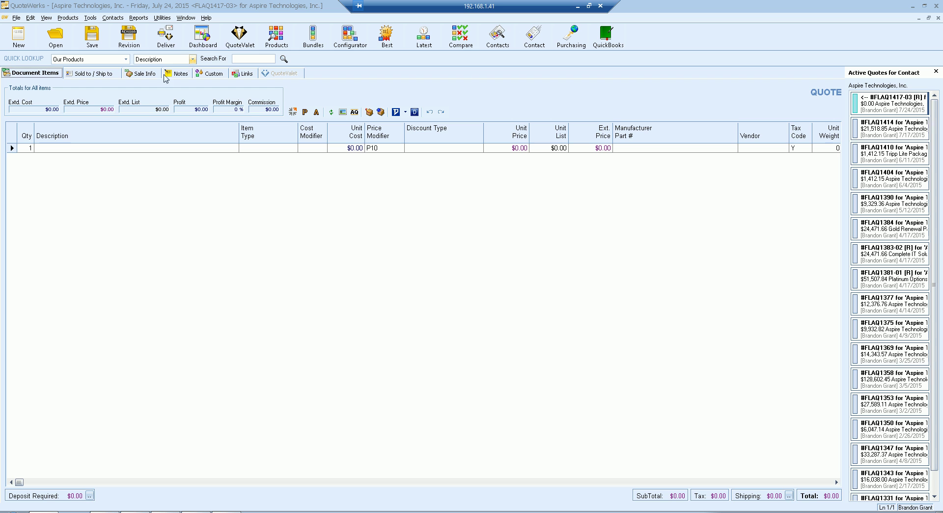
Open the recent Tripp Lite Package quote and duplicate it as a QUOTE with Open status, removing line item order references
{"action": "left_click", "coordinate": [16, 18]}
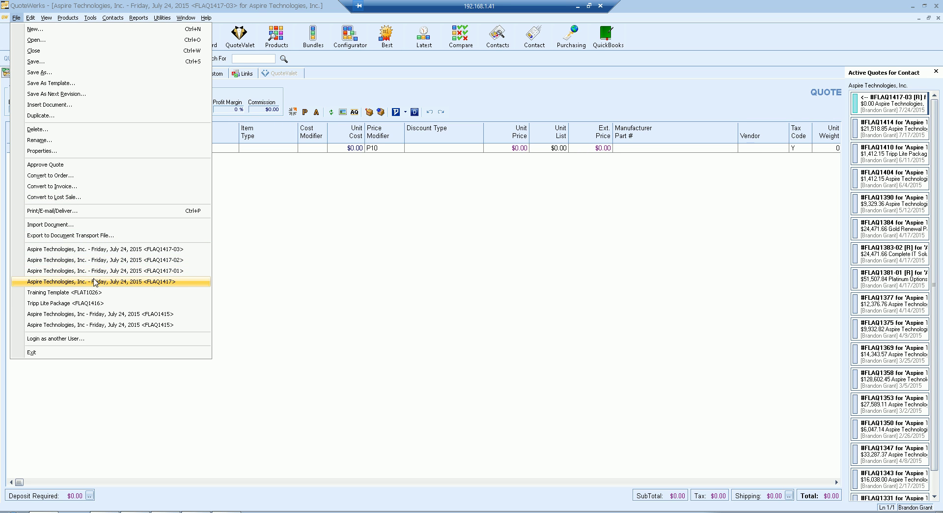
{"action": "left_click", "coordinate": [90, 304]}
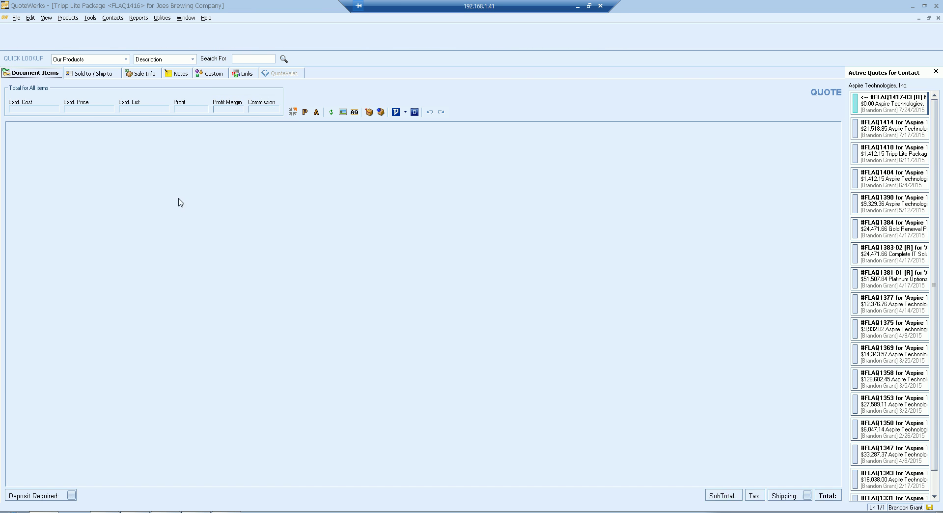
{"action": "left_click", "coordinate": [17, 17]}
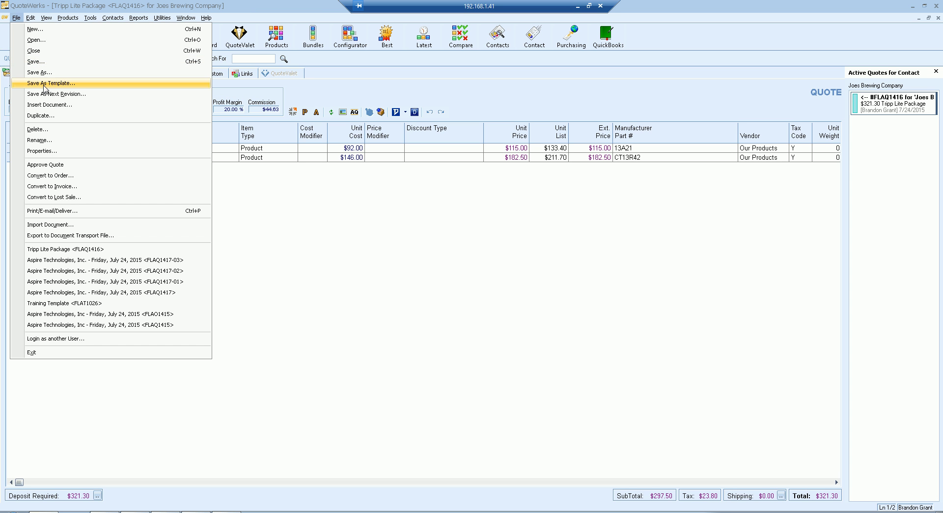
{"action": "left_click", "coordinate": [47, 119]}
{"action": "left_click", "coordinate": [450, 338]}
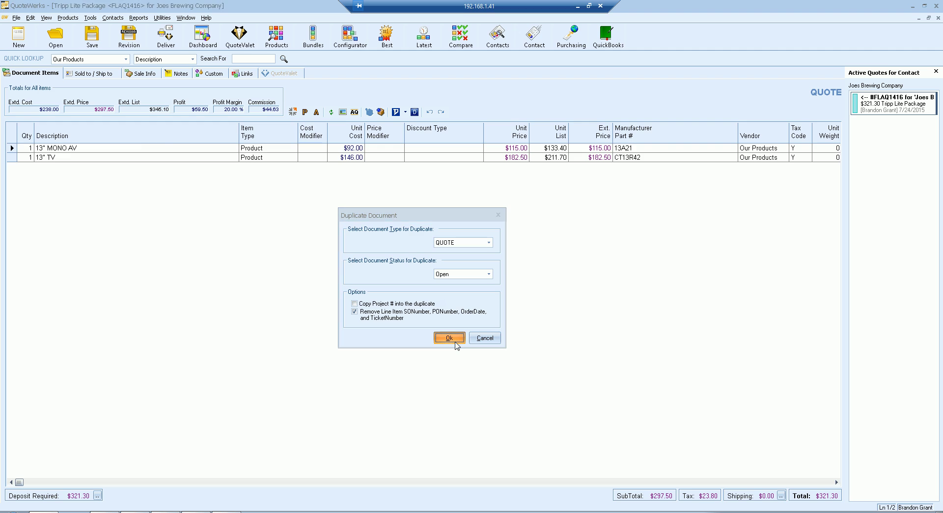
Check the duplicate's customer details and save it as "Tripp Lite Package" with the next available document number
{"action": "left_click", "coordinate": [90, 75]}
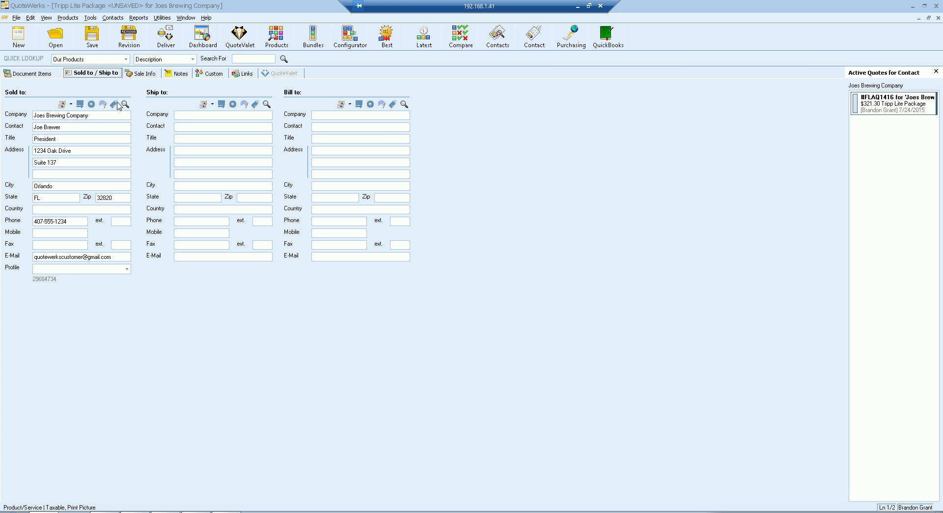
{"action": "left_click", "coordinate": [104, 35]}
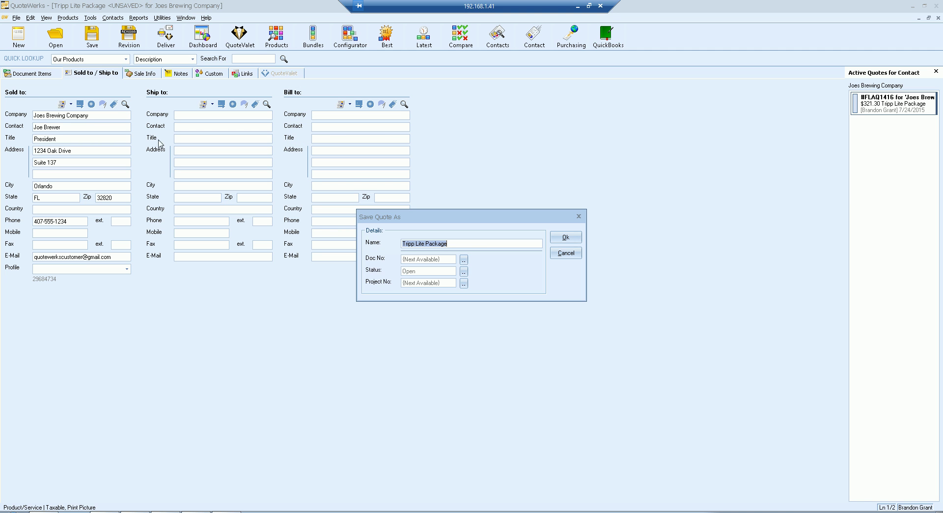
{"action": "left_click", "coordinate": [556, 236]}
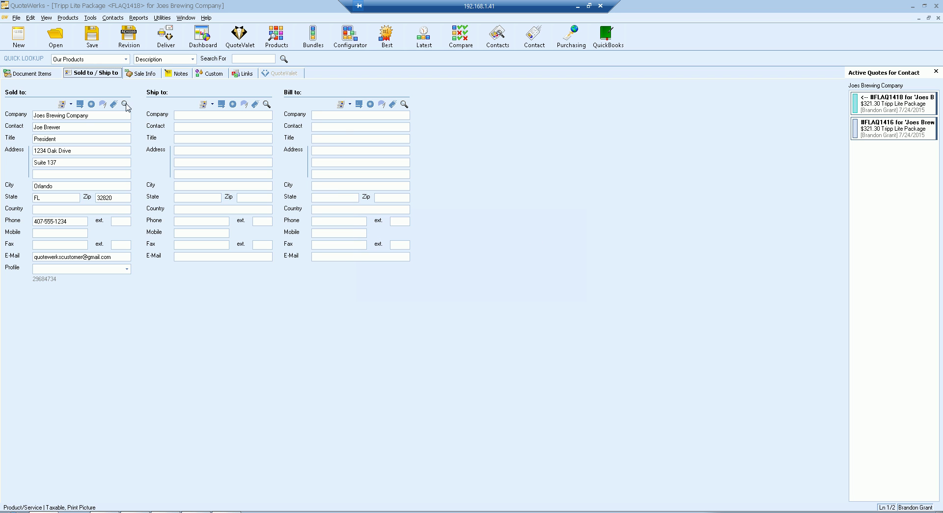
Convert the duplicated Tripp Lite Package quote to an order, removing non-selected optional items
{"action": "left_click", "coordinate": [24, 74]}
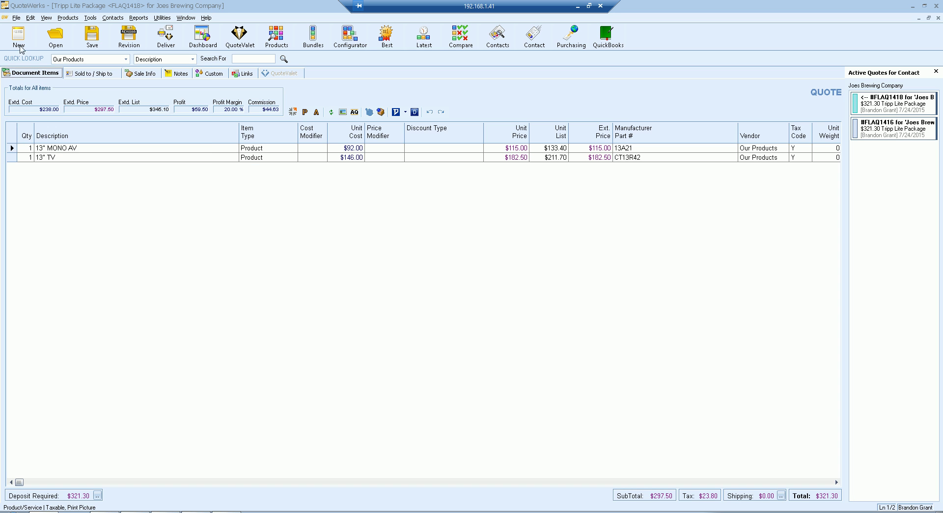
{"action": "left_click", "coordinate": [16, 18]}
{"action": "left_click", "coordinate": [71, 176]}
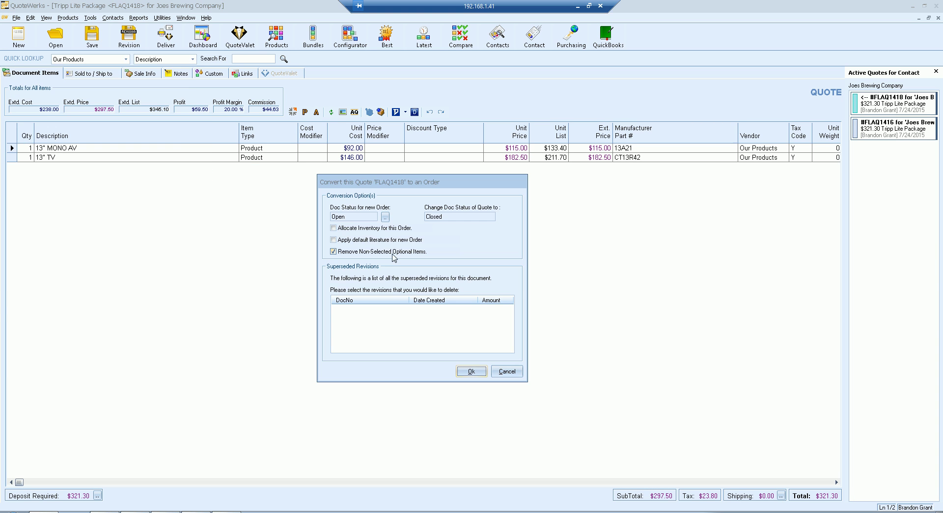
{"action": "left_click", "coordinate": [466, 372]}
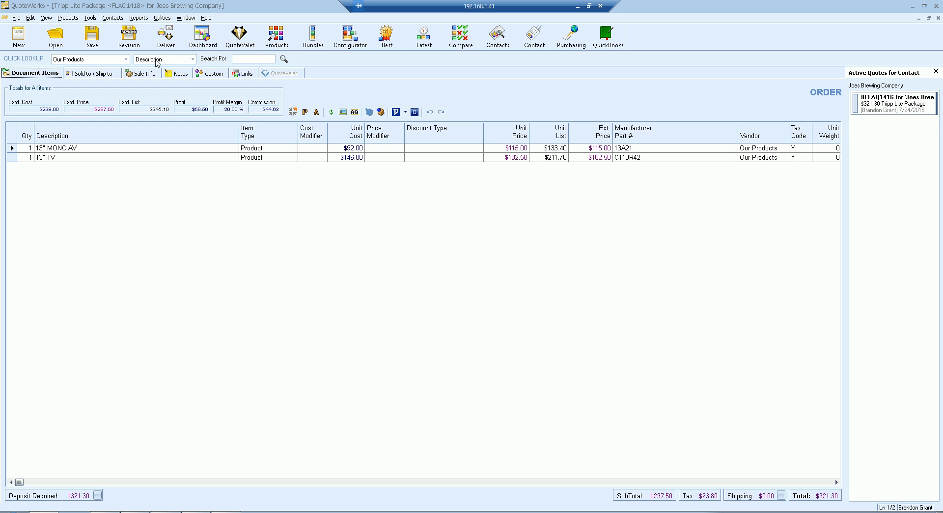
Save the Tripp Lite Package order as a new revision twice, keeping the previous revisions
{"action": "left_click", "coordinate": [128, 36]}
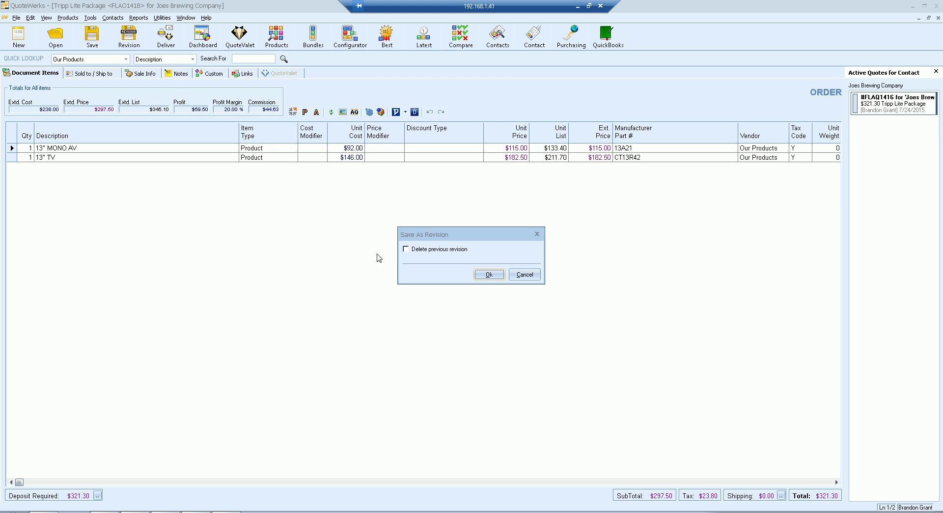
{"action": "left_click", "coordinate": [488, 275]}
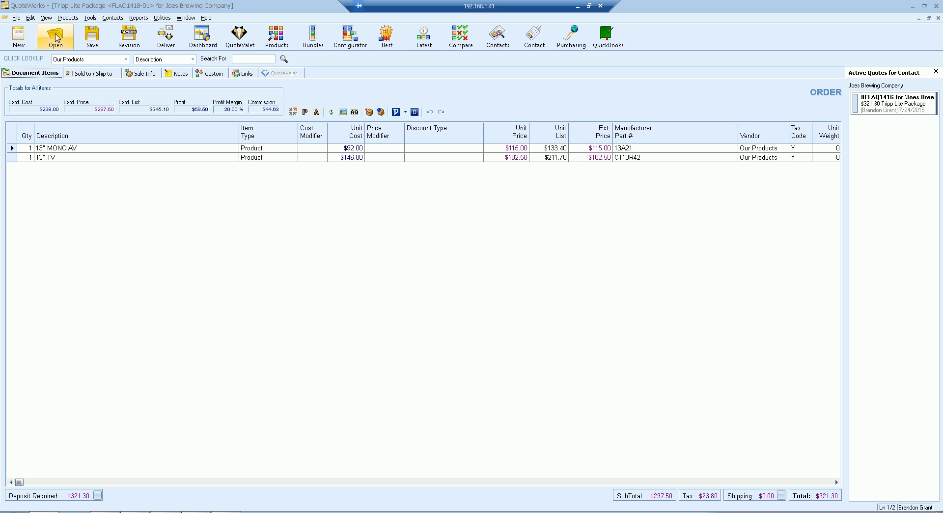
{"action": "left_click", "coordinate": [127, 45]}
{"action": "left_click", "coordinate": [488, 275]}
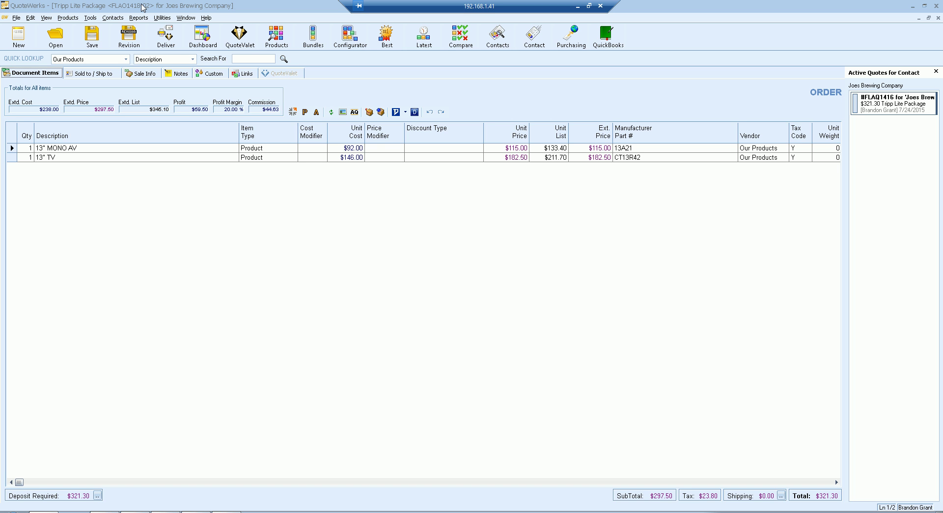
Check the order's sold-to details and line items, and close the order
{"action": "left_click", "coordinate": [81, 74]}
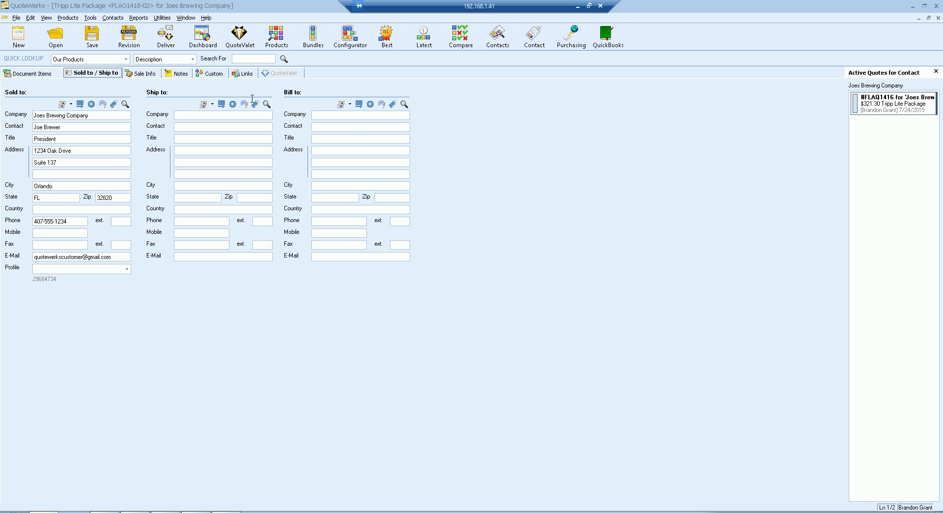
{"action": "left_click", "coordinate": [47, 73]}
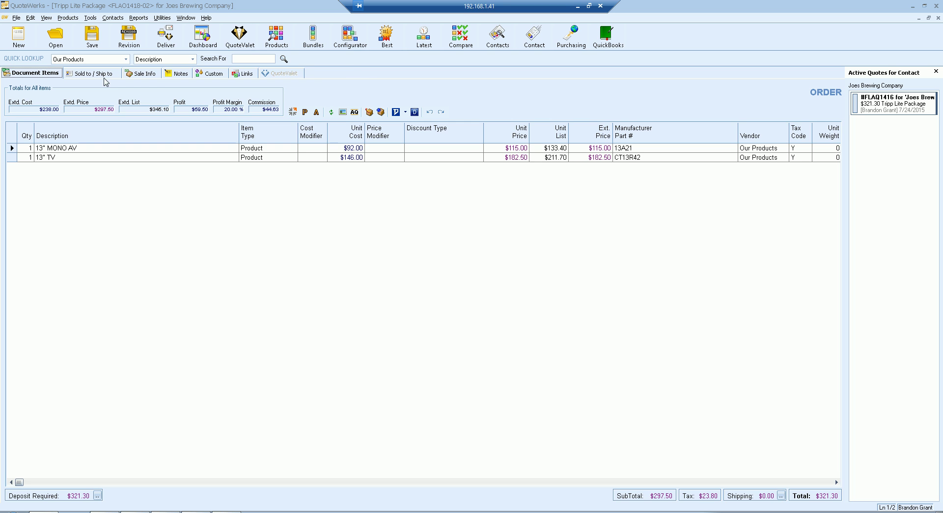
{"action": "left_click", "coordinate": [938, 18]}
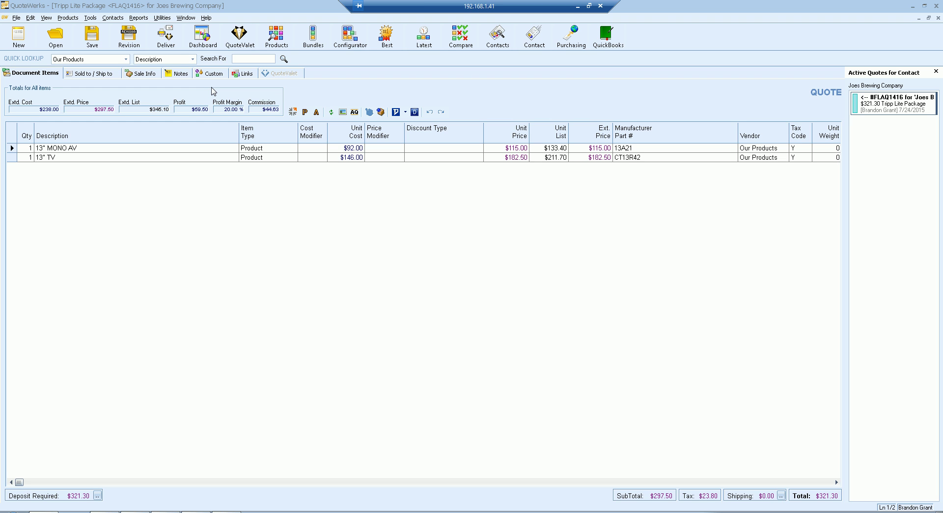
Compare the customer details and line items of the original Tripp Lite Package quote
{"action": "left_click", "coordinate": [97, 75]}
{"action": "left_click", "coordinate": [49, 75]}
{"action": "left_click", "coordinate": [91, 75]}
{"action": "left_click", "coordinate": [22, 74]}
Select the Quote (Etilize & Recurring) layout for delivering the quote, cancelling the purchase order PDF
{"action": "left_click", "coordinate": [167, 41]}
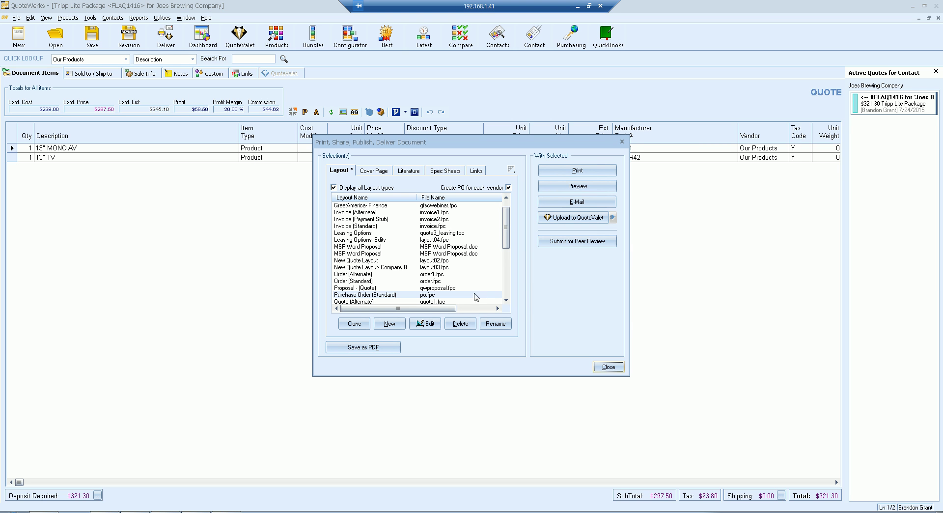
{"action": "left_click", "coordinate": [378, 349]}
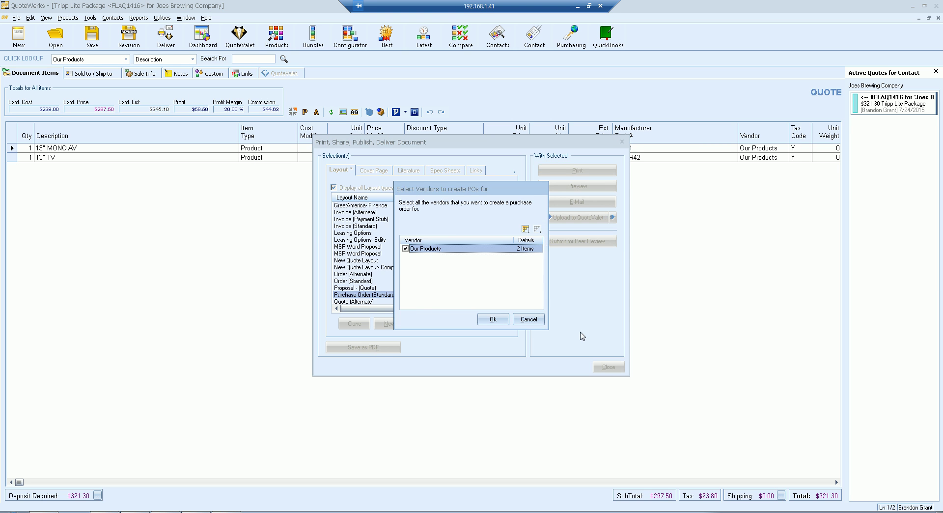
{"action": "left_click", "coordinate": [526, 320]}
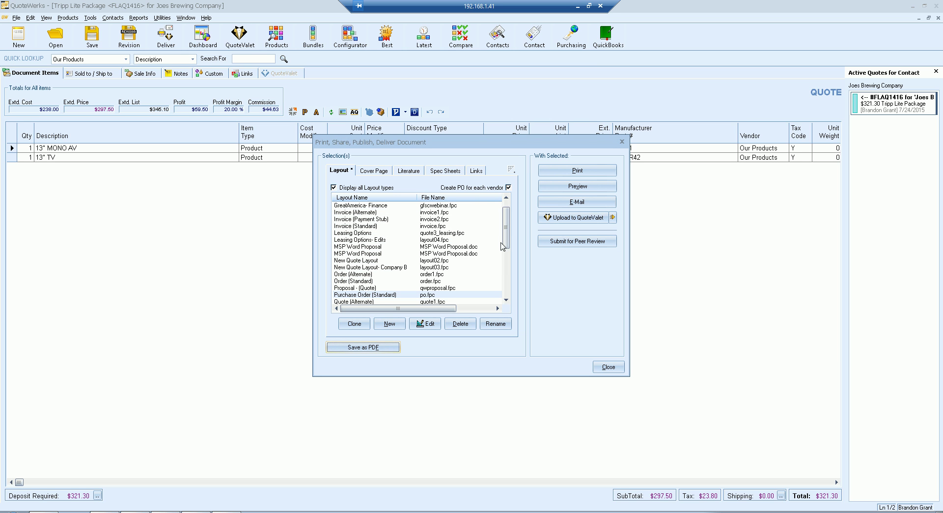
{"action": "scroll", "coordinate": [373, 260], "scroll_direction": "down", "scroll_amount": 2}
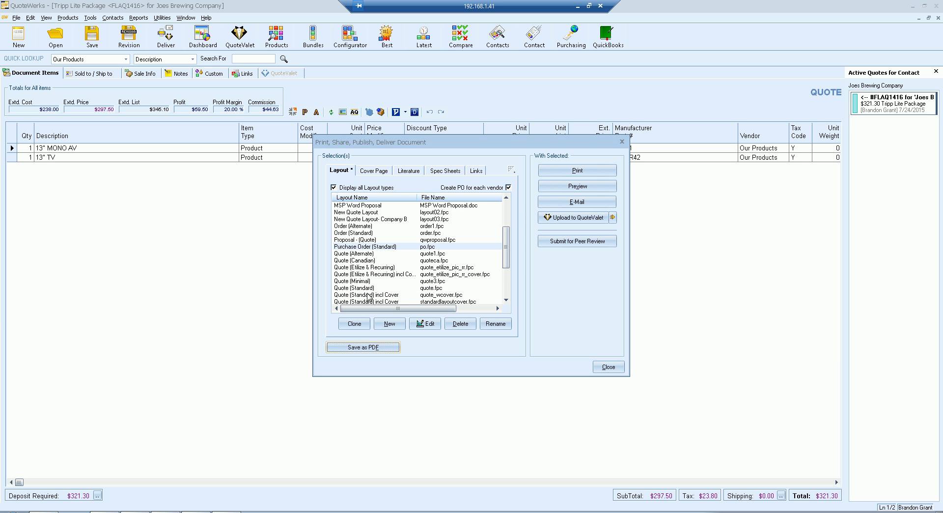
{"action": "left_click", "coordinate": [366, 267]}
Examine the PDF save options with adding to the File Links tab enabled, cancel saving, and check the linked resources
{"action": "left_click", "coordinate": [377, 348]}
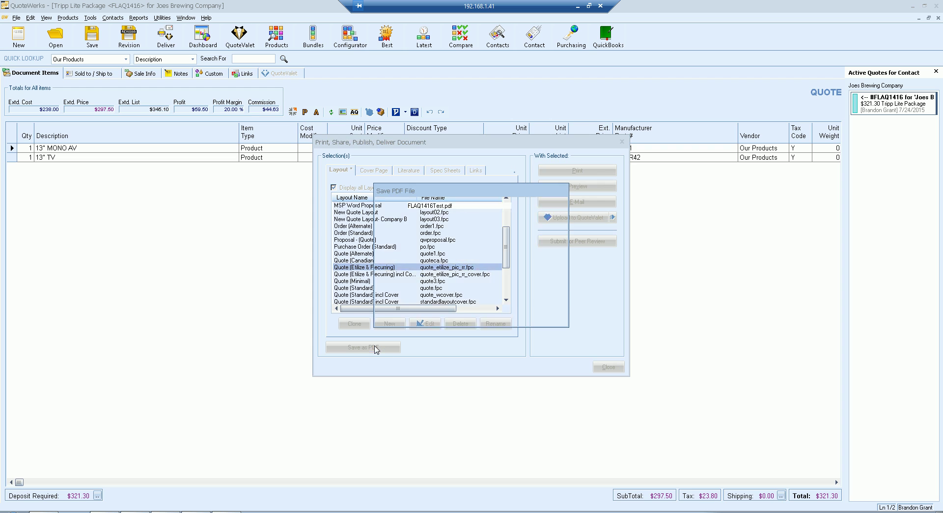
{"action": "left_click", "coordinate": [441, 267]}
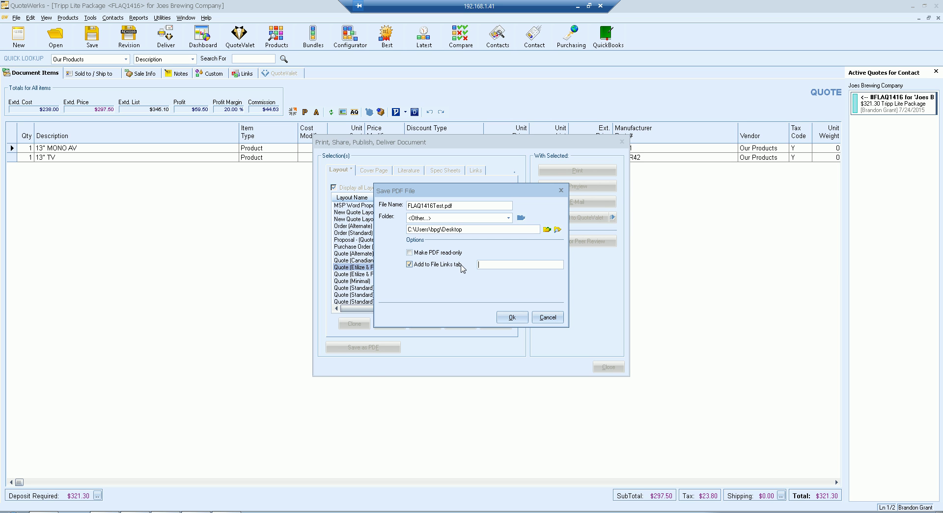
{"action": "left_click", "coordinate": [548, 317]}
{"action": "left_click", "coordinate": [476, 170]}
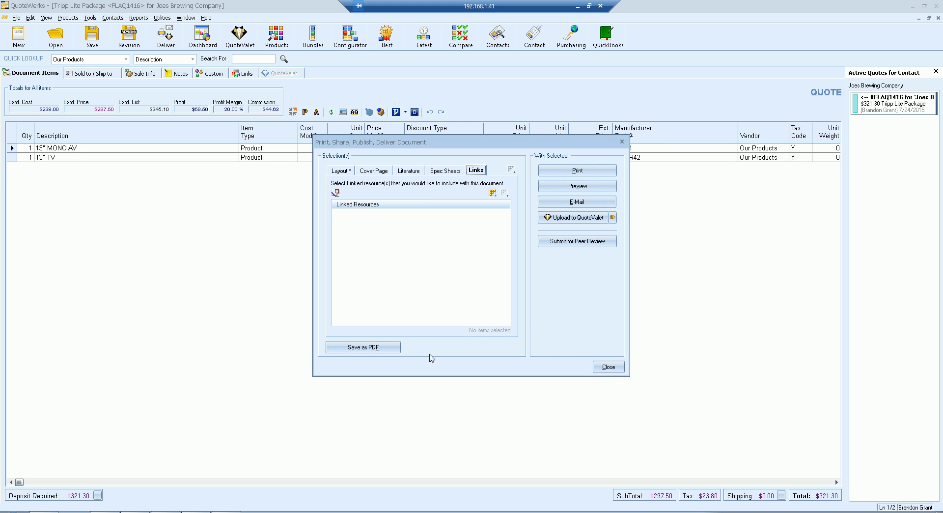
{"action": "left_click", "coordinate": [608, 367]}
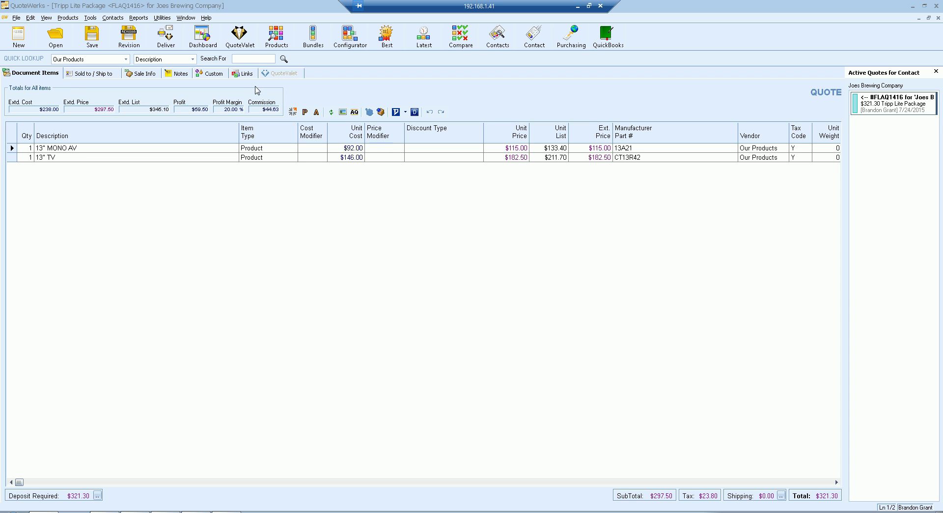
Examine the quote's delivery options for cover page, literature, spec sheets and linked resources, and return to the layouts
{"action": "left_click", "coordinate": [166, 36]}
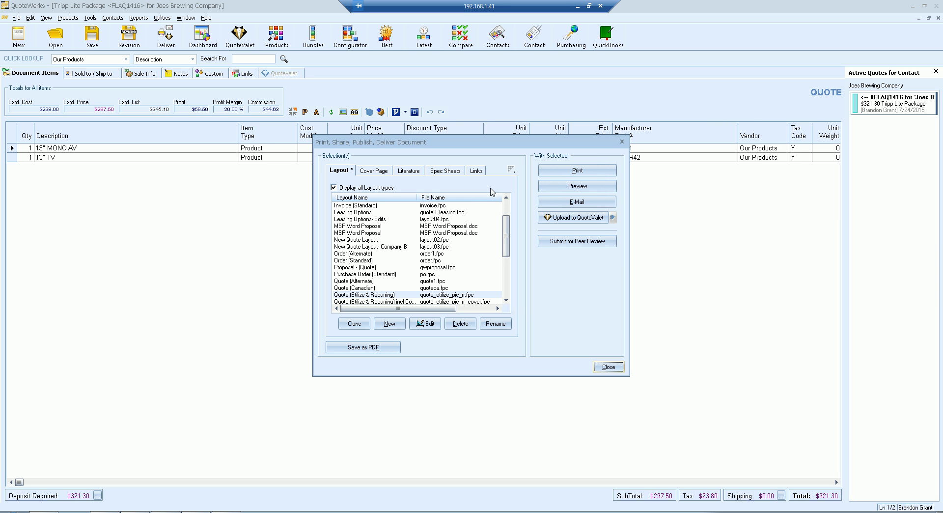
{"action": "left_click", "coordinate": [380, 170]}
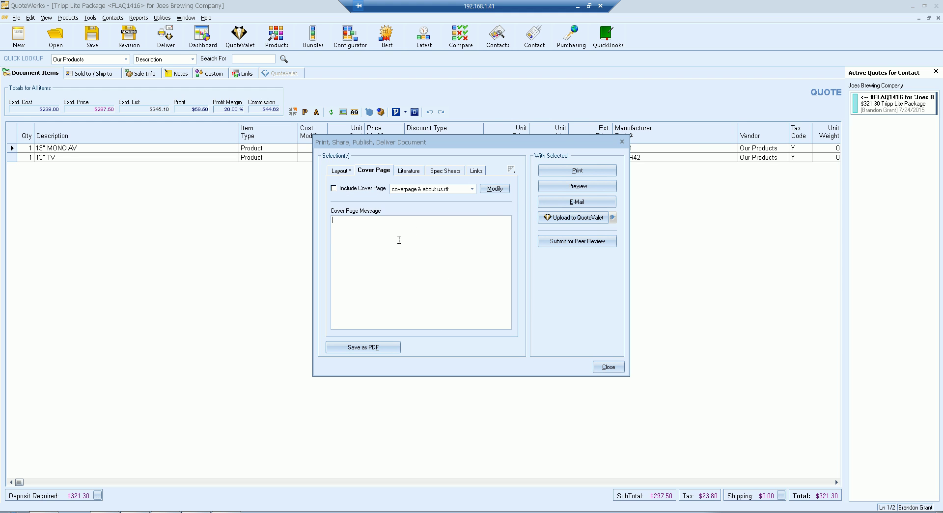
{"action": "left_click", "coordinate": [411, 171]}
{"action": "left_click", "coordinate": [452, 171]}
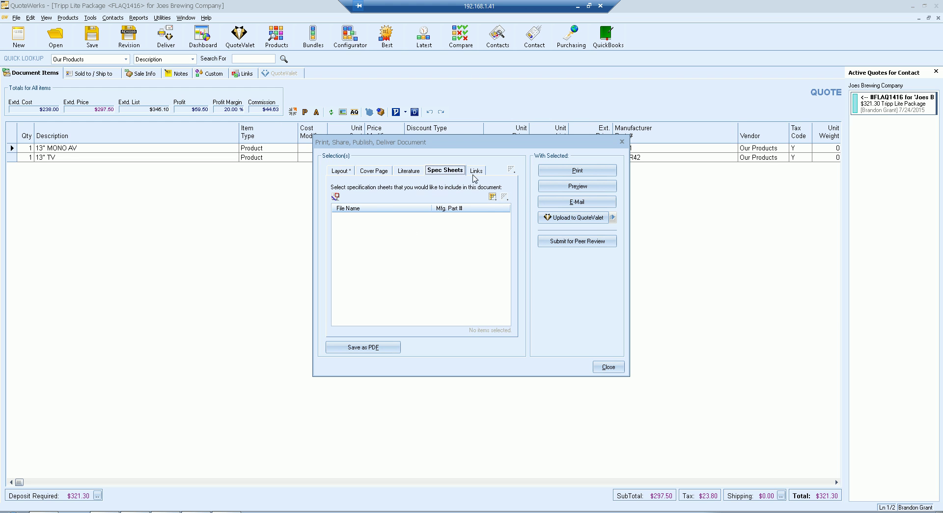
{"action": "left_click", "coordinate": [475, 170]}
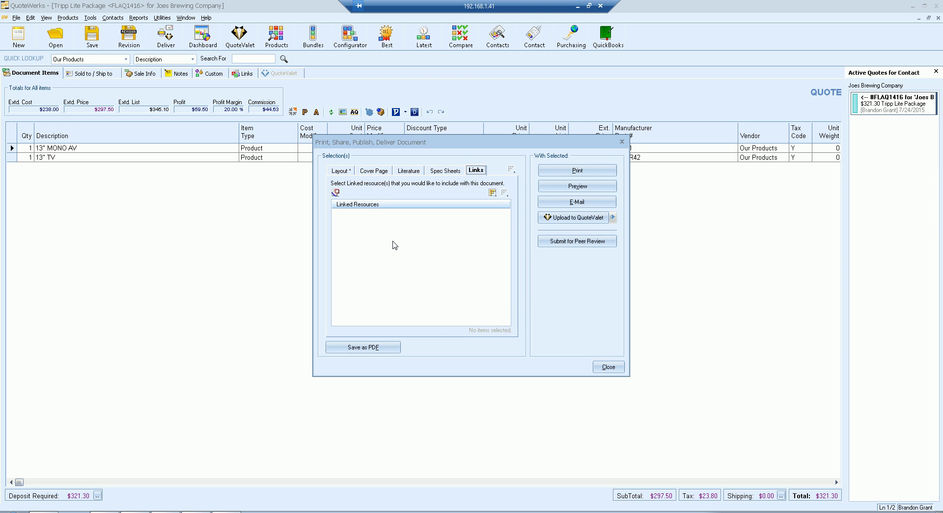
{"action": "left_click", "coordinate": [343, 171]}
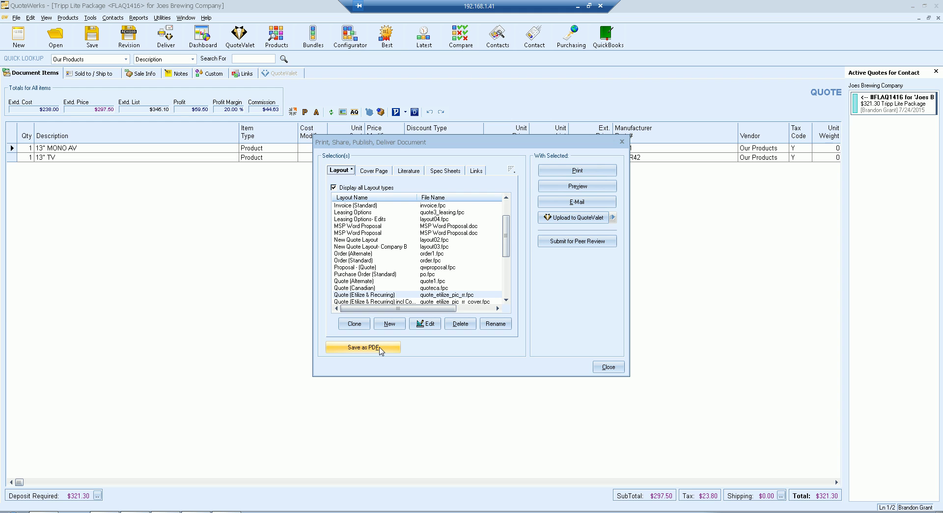
Review the PDF file name, folder and options for the quote, and close the delivery window without saving
{"action": "left_click", "coordinate": [364, 347]}
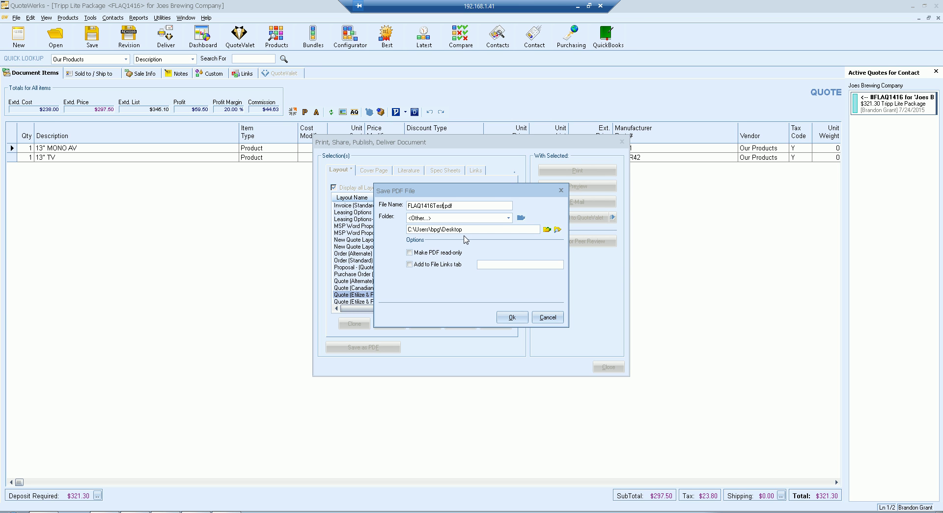
{"action": "left_click", "coordinate": [555, 317]}
{"action": "left_click", "coordinate": [608, 367]}
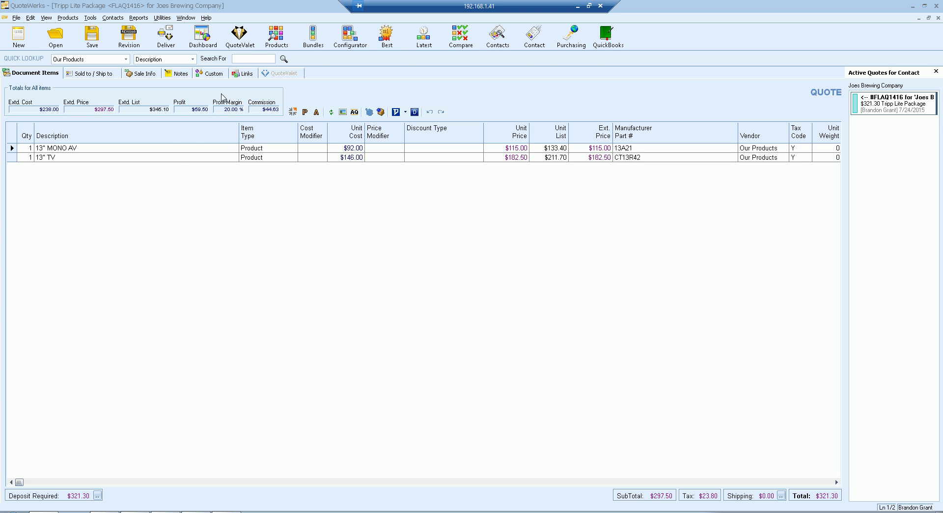
Open the My Summary dashboard and reposition its window over the quote
{"action": "left_click", "coordinate": [205, 43]}
{"action": "left_click_drag", "start_coordinate": [169, 8], "coordinate": [290, 65]}
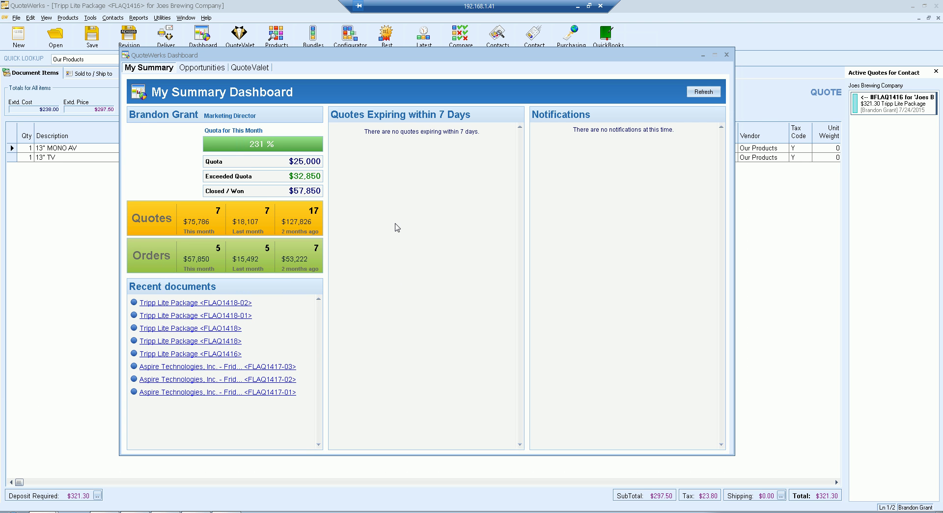